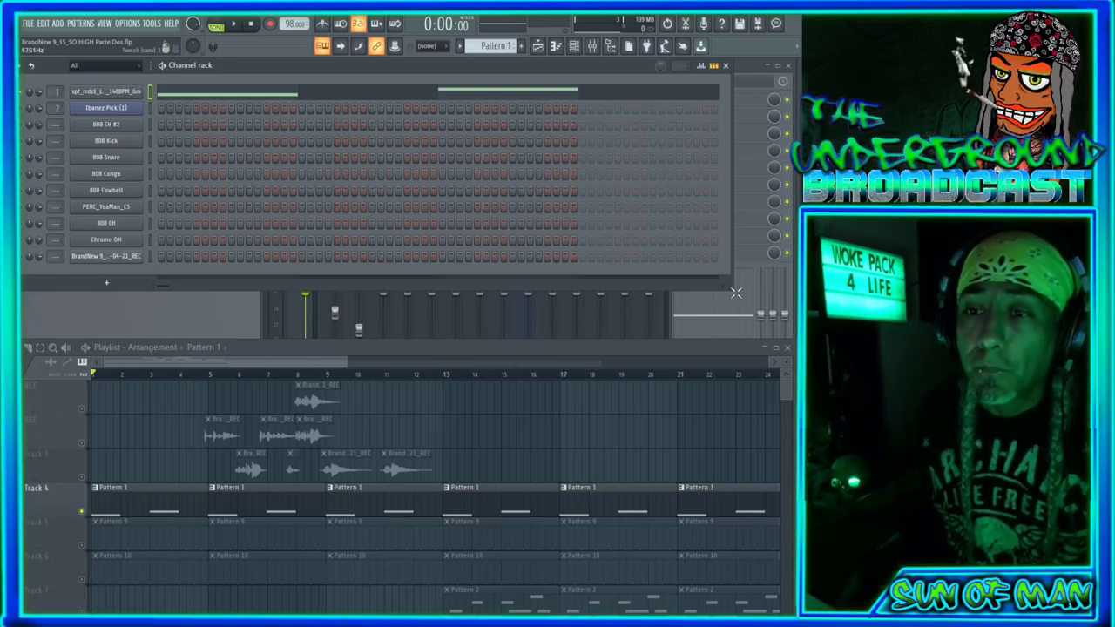
Step: Bring the Channel rack in front of the mixer, widen its window, and play the arrangement from the start to about bar 8
left_click_drag(730, 292, 260, 278)
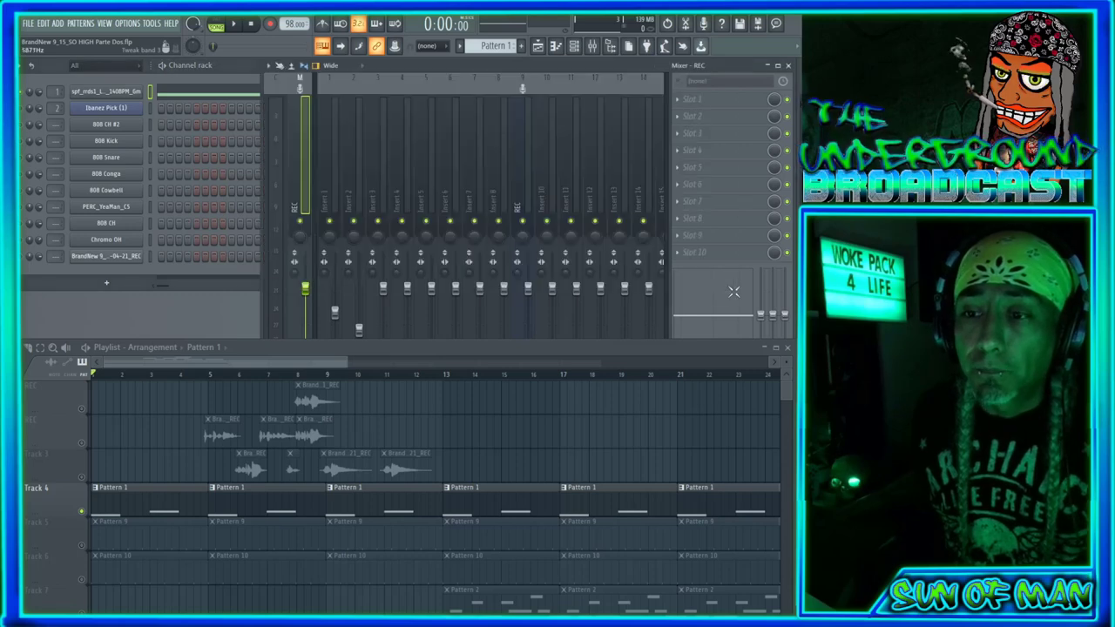
left_click(128, 272)
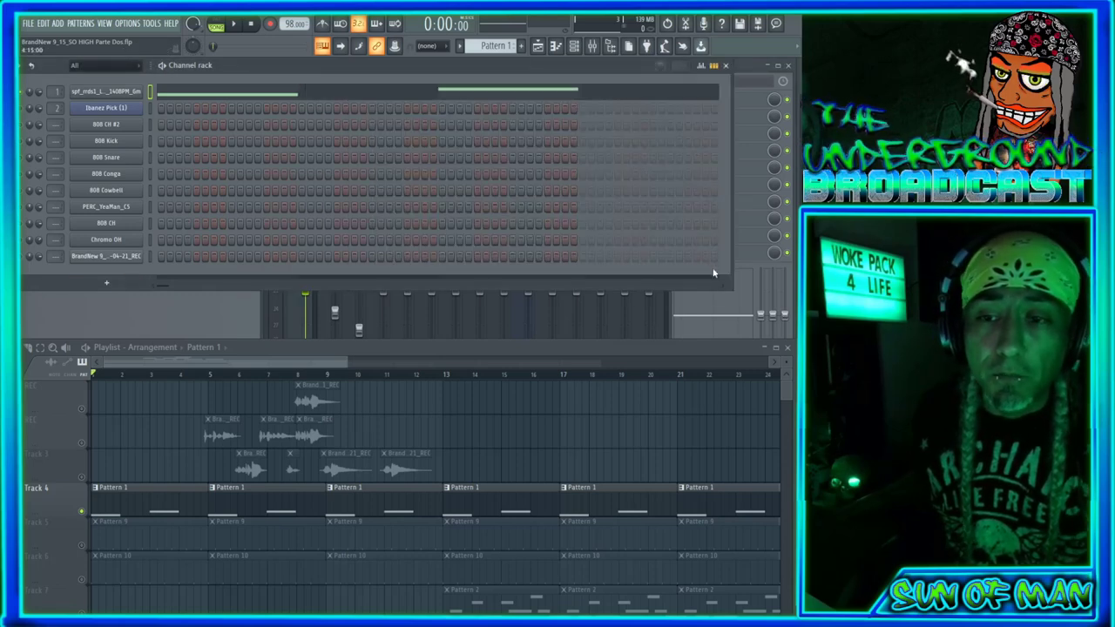
left_click_drag(732, 291, 783, 301)
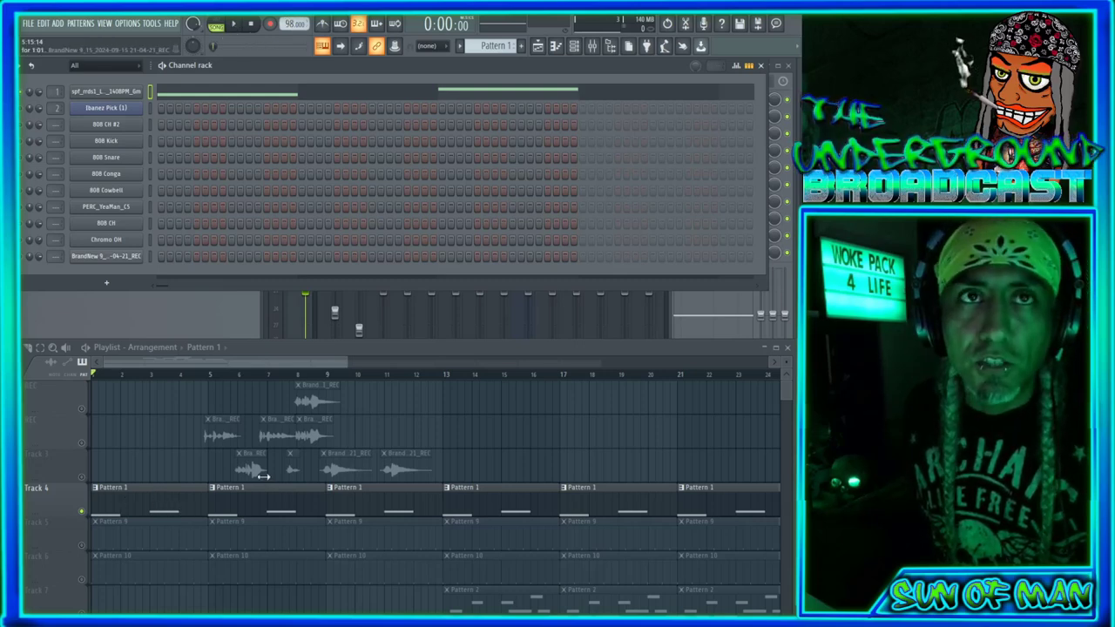
left_click(235, 26)
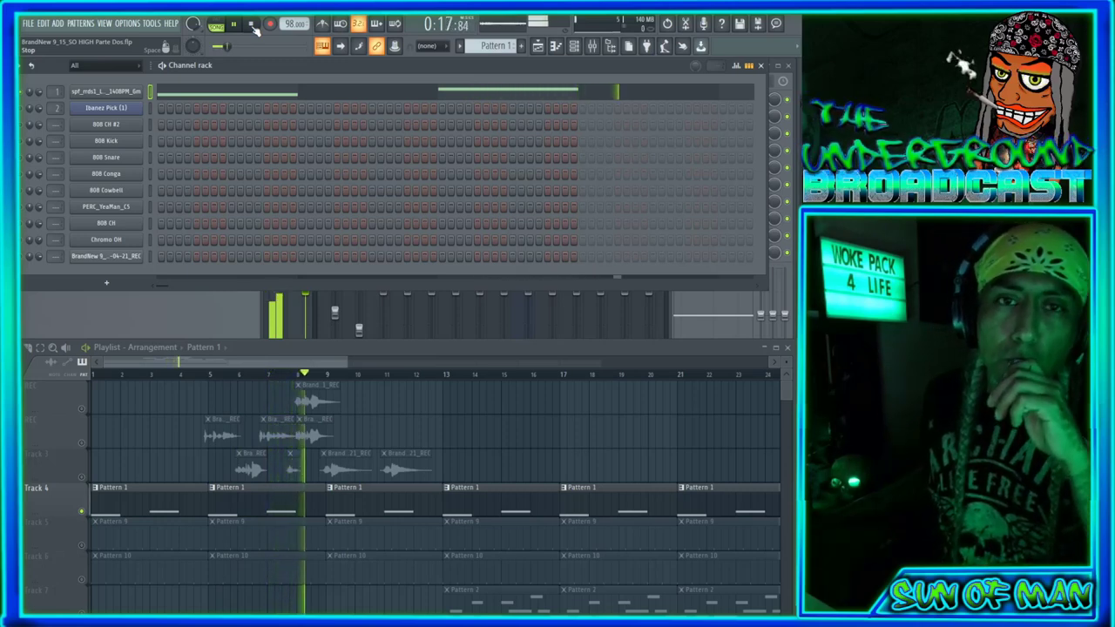
left_click(251, 25)
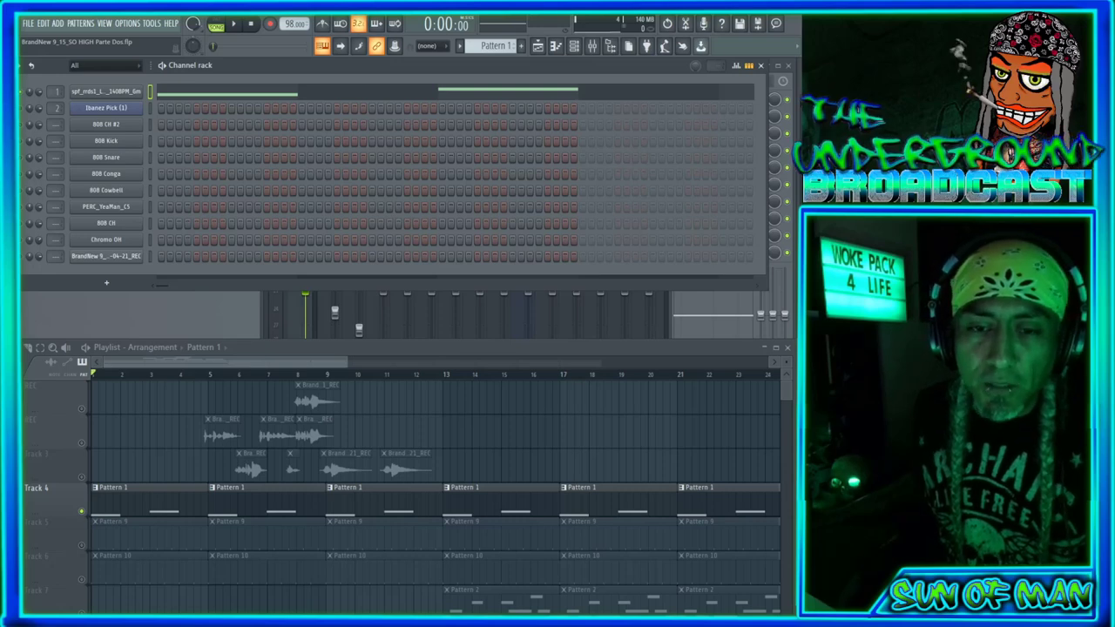
Step: Show the mixer with Insert 1 selected and play the arrangement with that track's effects bypassed up to about bar 4
key("F9")
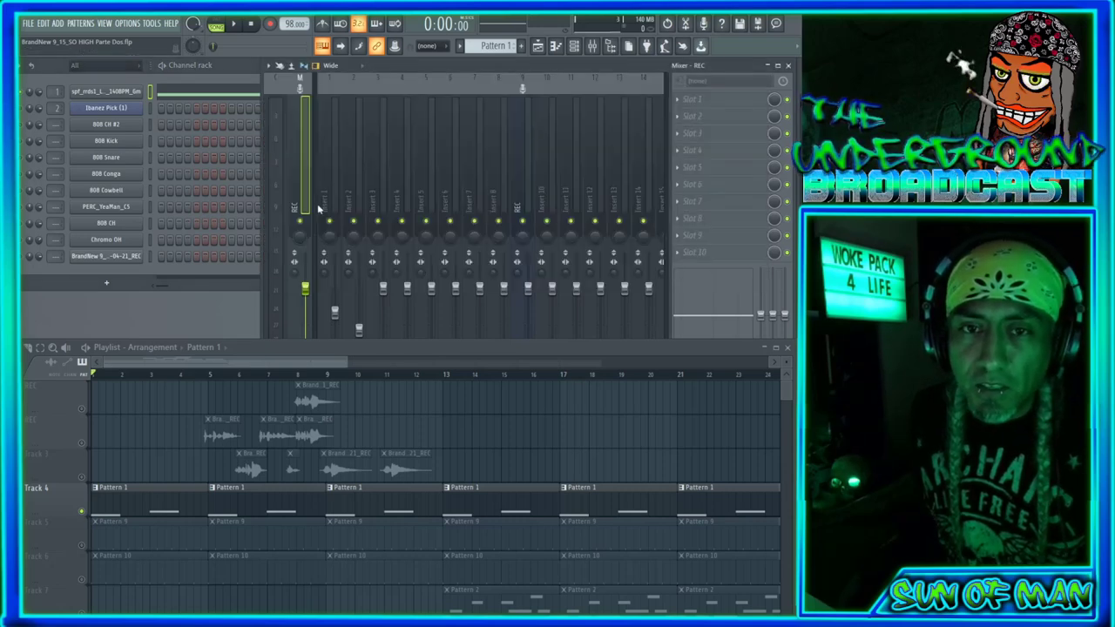
left_click(328, 140)
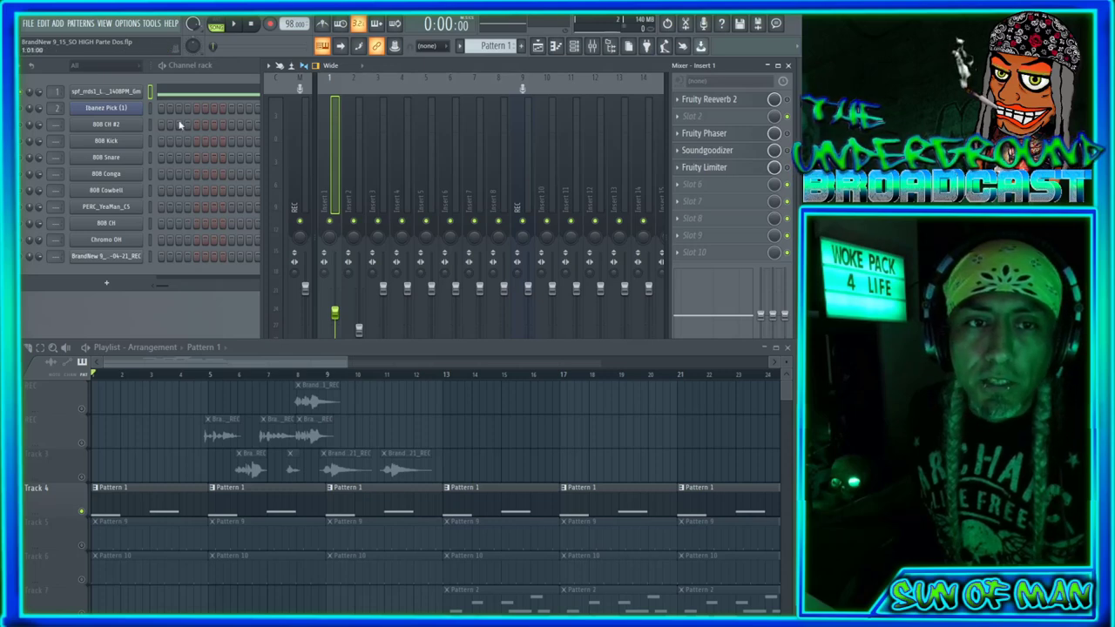
left_click(236, 26)
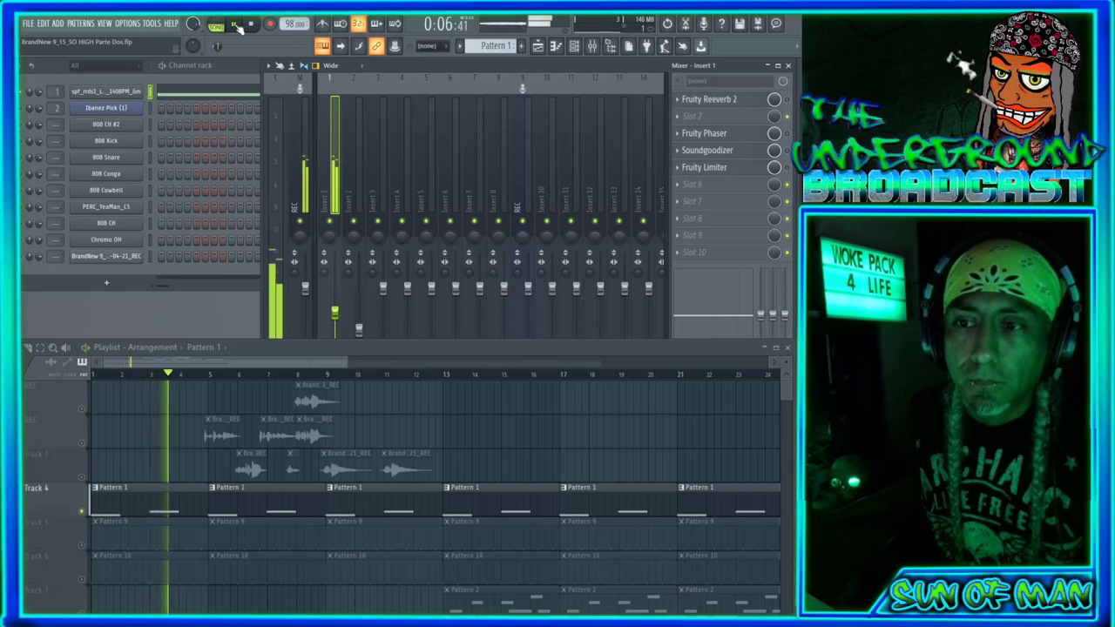
left_click(235, 24)
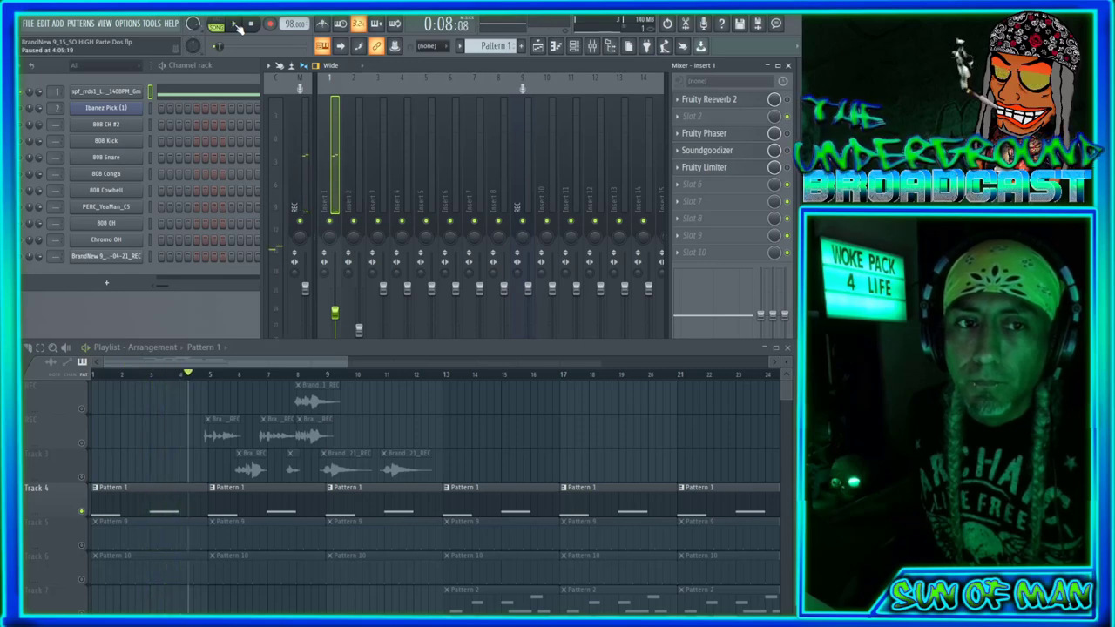
Step: Audition the Love_003_Synth_140BPM_Gm sampler channel at several pitches, including A#4, E6 and D6, and close its settings
left_click(115, 93)
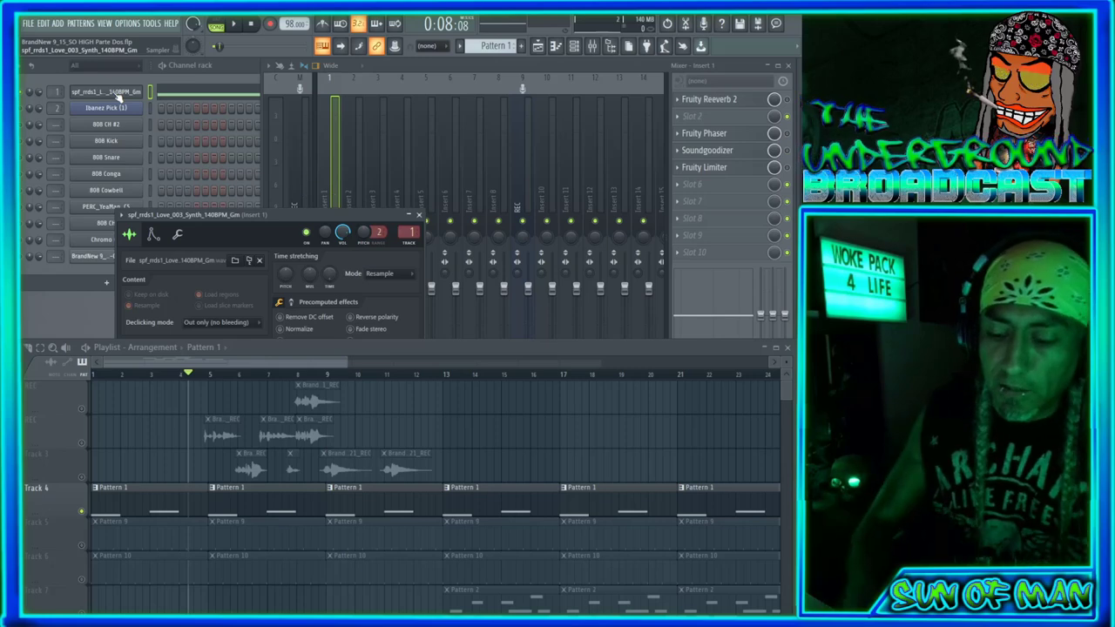
key("j")
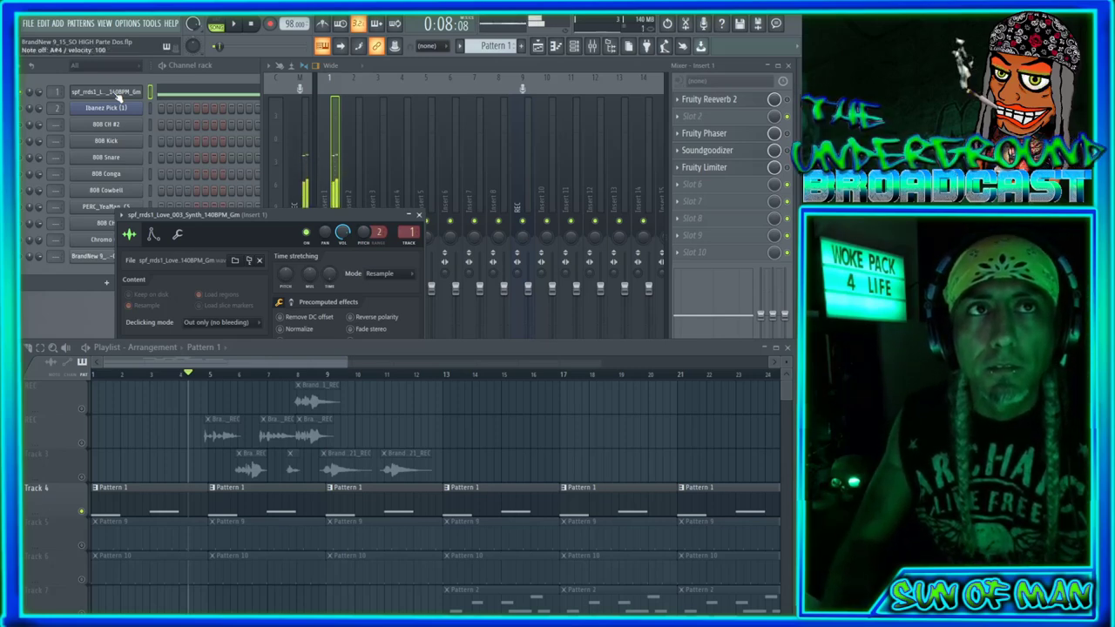
key("p")
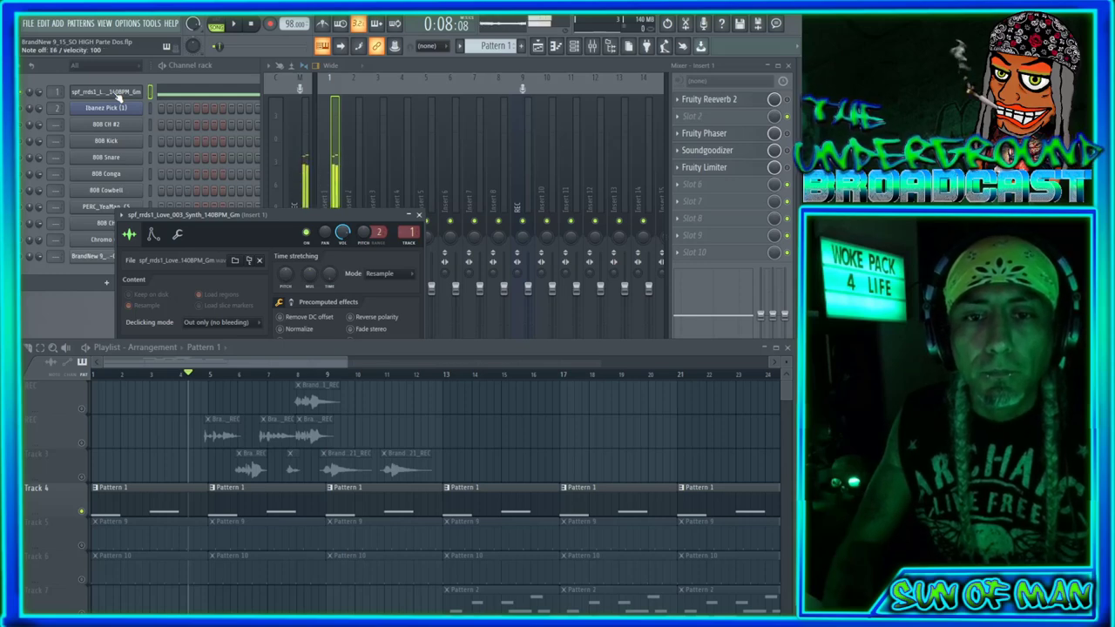
key("o")
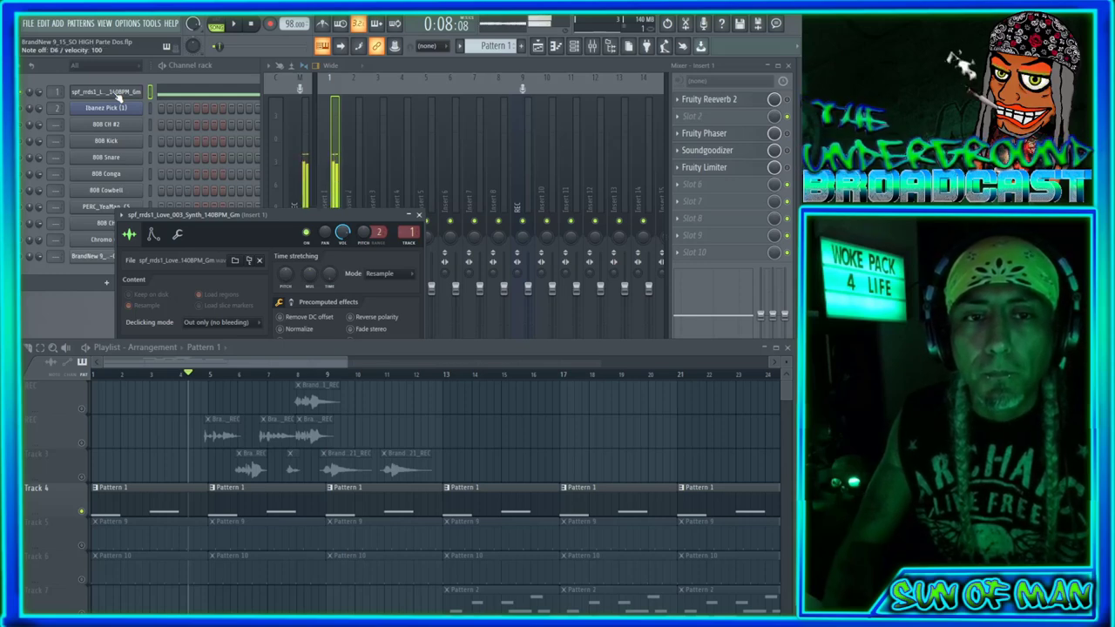
key("t")
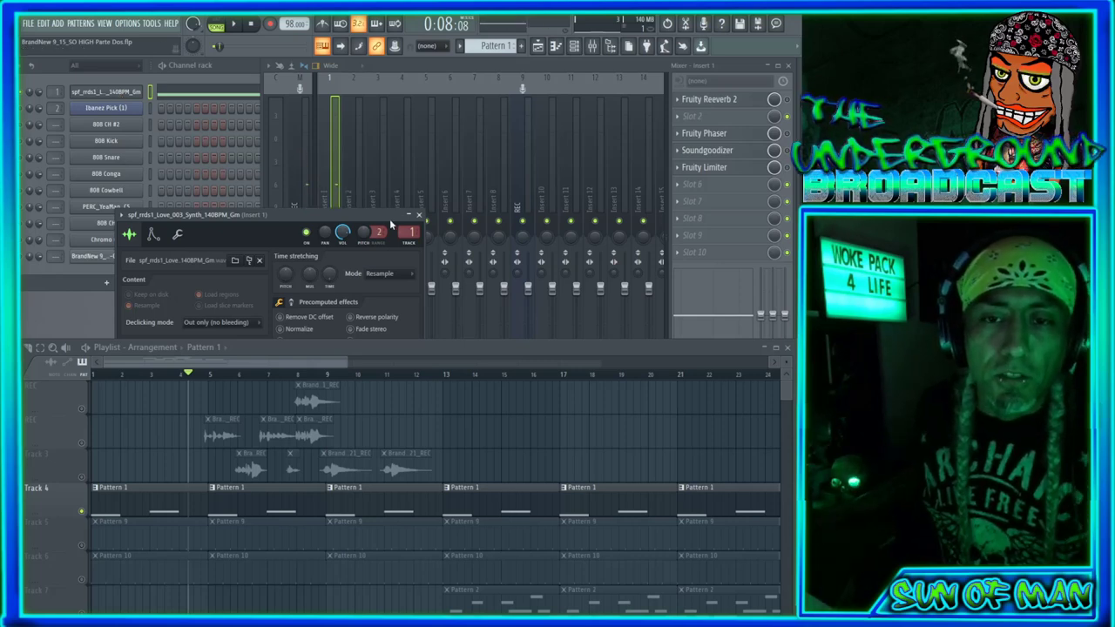
left_click(419, 215)
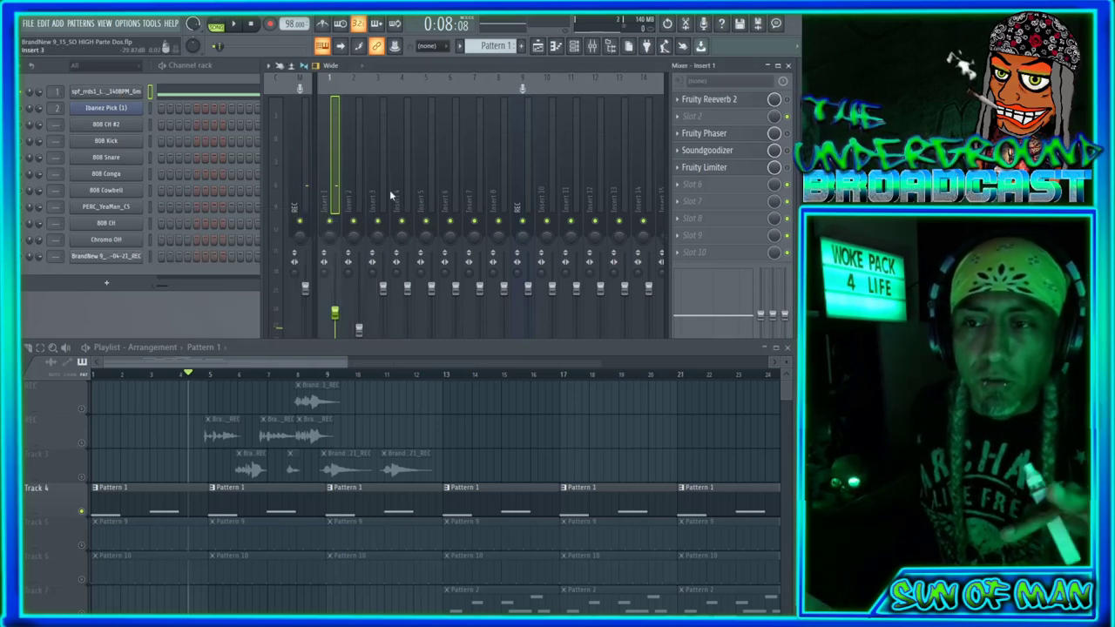
Step: Enable Soundgoodizer on Insert 1 and place its open window below the Channel rack's channel list
left_click(787, 151)
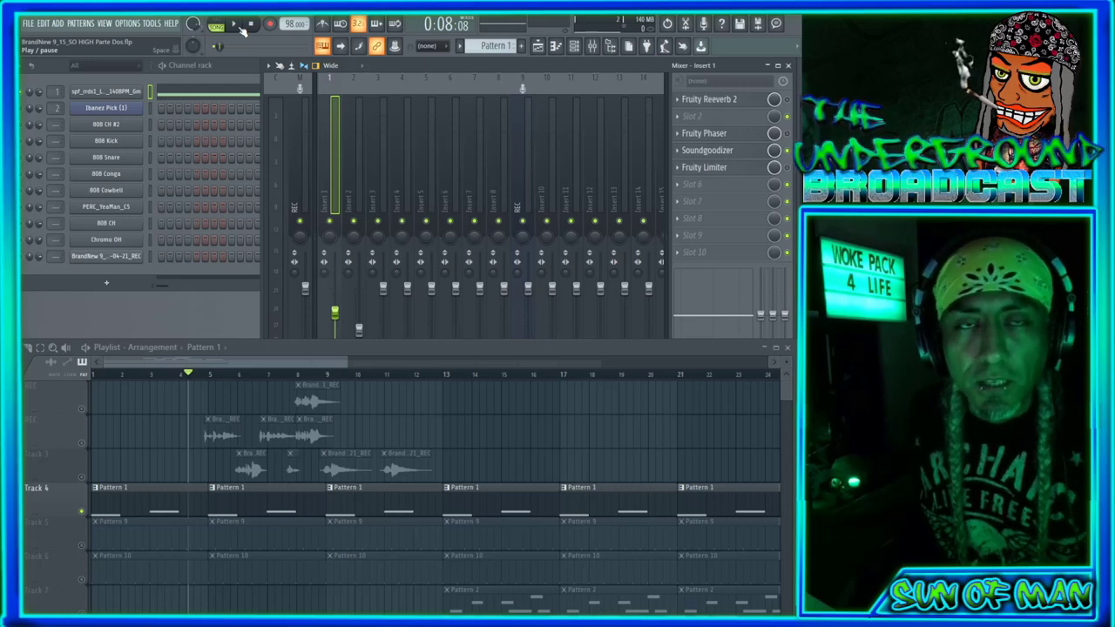
left_click(707, 150)
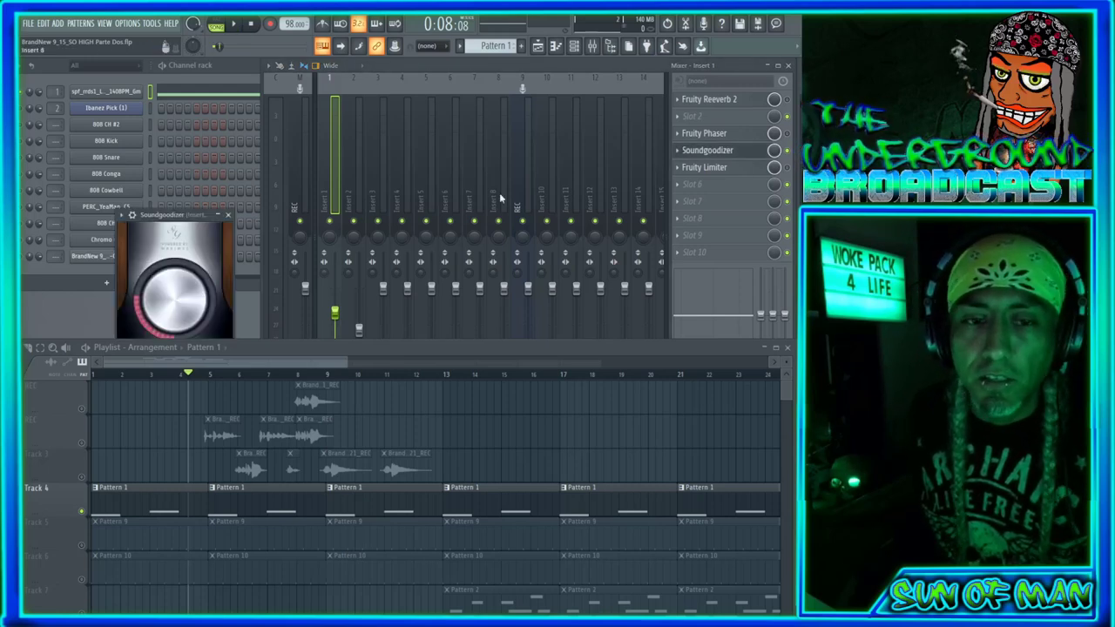
left_click_drag(185, 226, 198, 299)
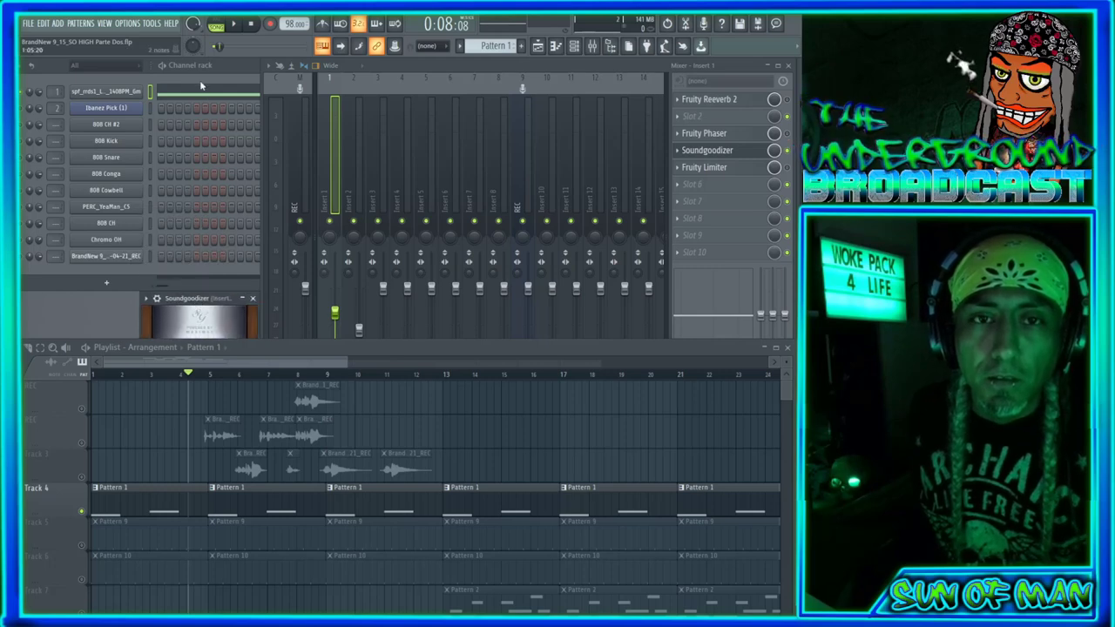
Step: Restart the arrangement from the beginning and listen to Insert 1 with Soundgoodizer applied
left_click(233, 24)
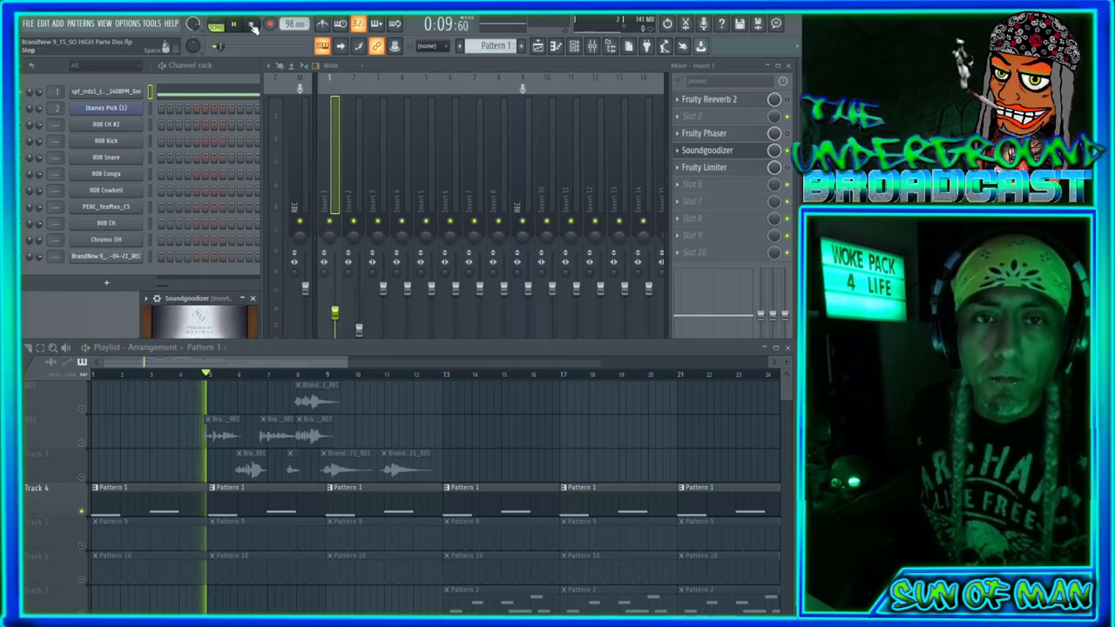
left_click(251, 24)
left_click(235, 25)
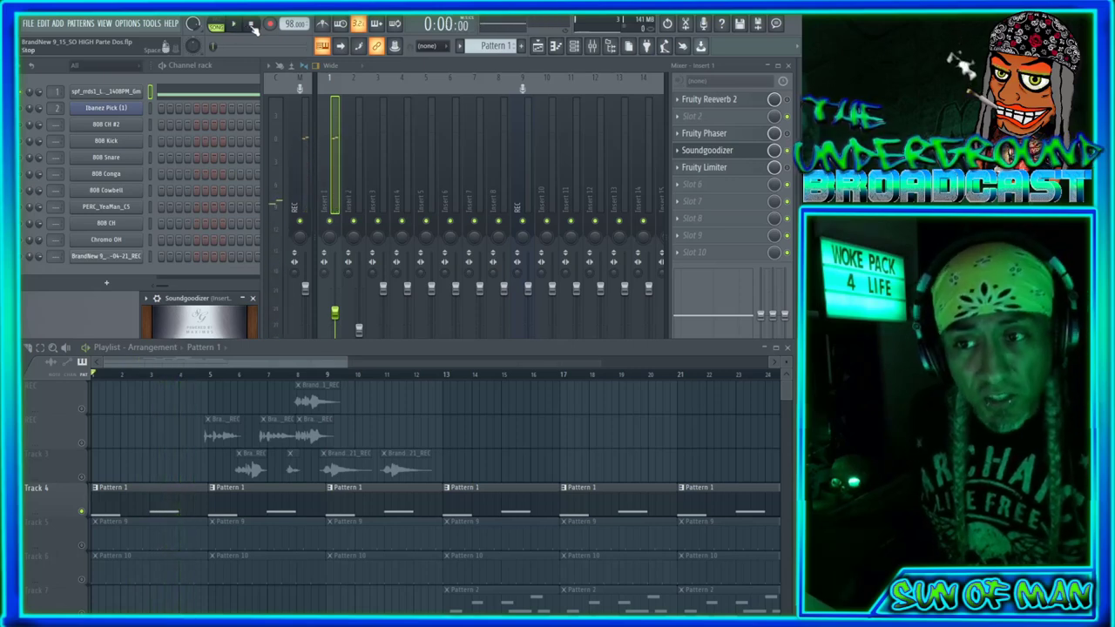
Step: Open Fruity Reeverb 2 on Insert 1, place its window below the channel list, and enable the effect while the song plays
left_click(760, 100)
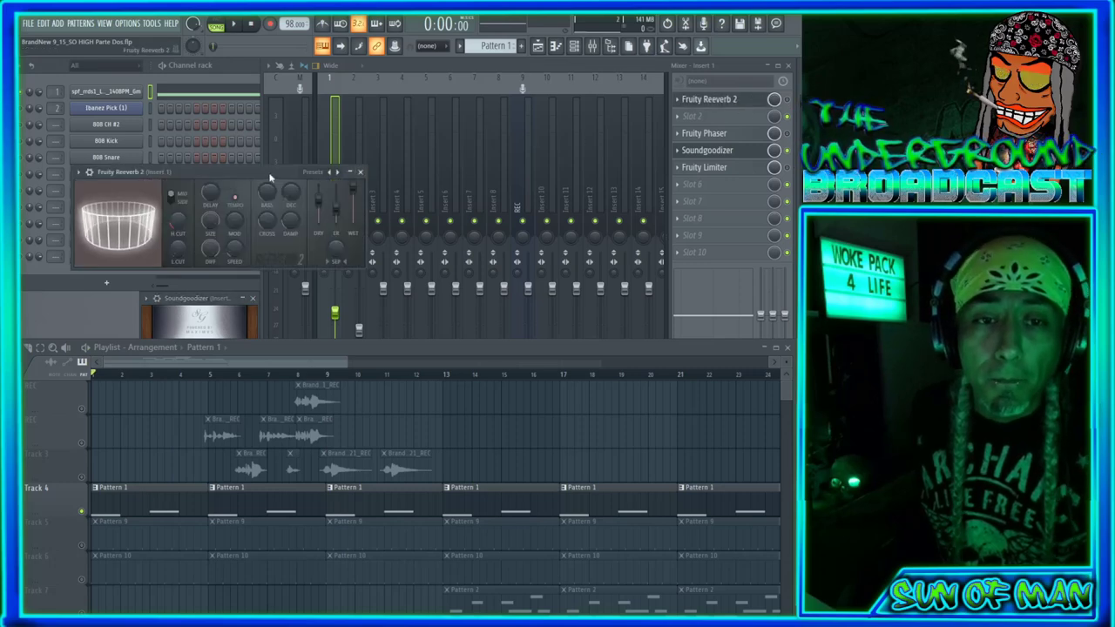
left_click_drag(248, 148, 188, 299)
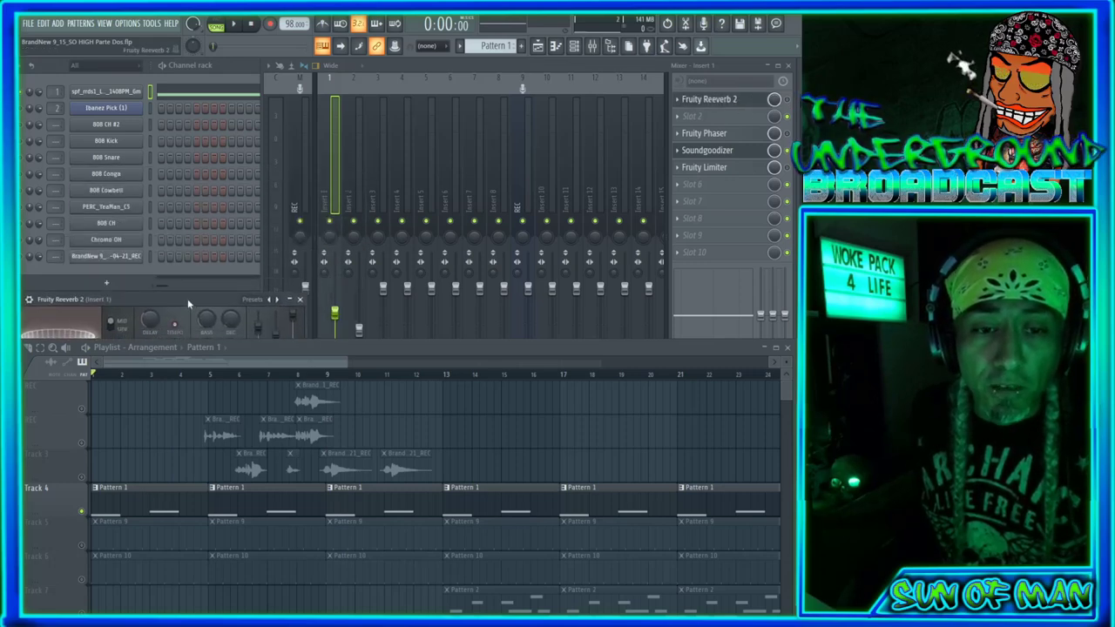
left_click(234, 25)
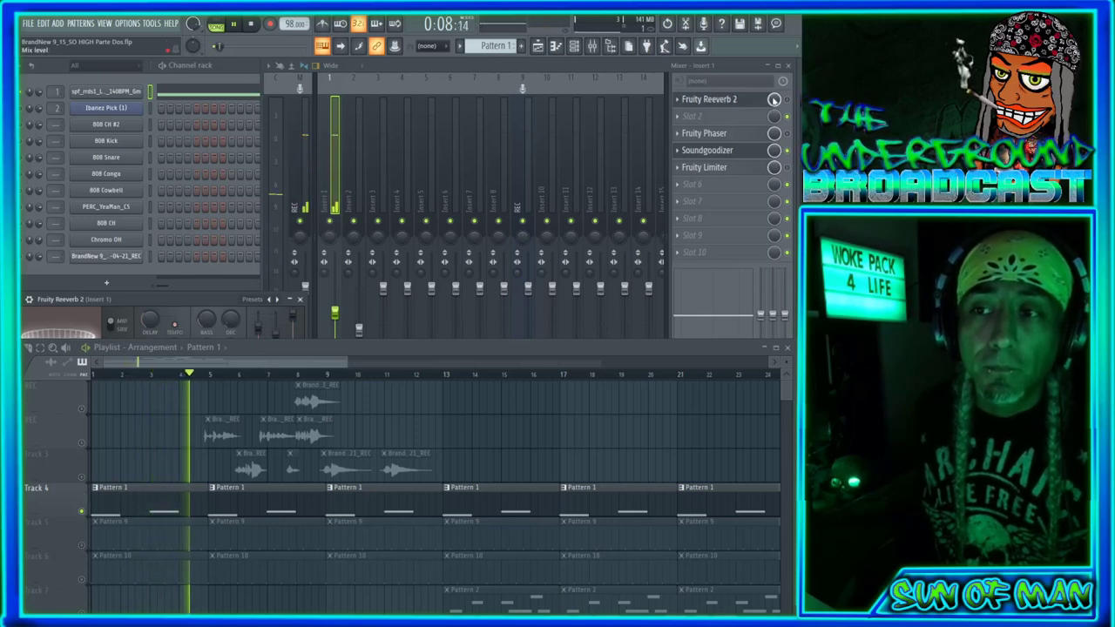
left_click(786, 101)
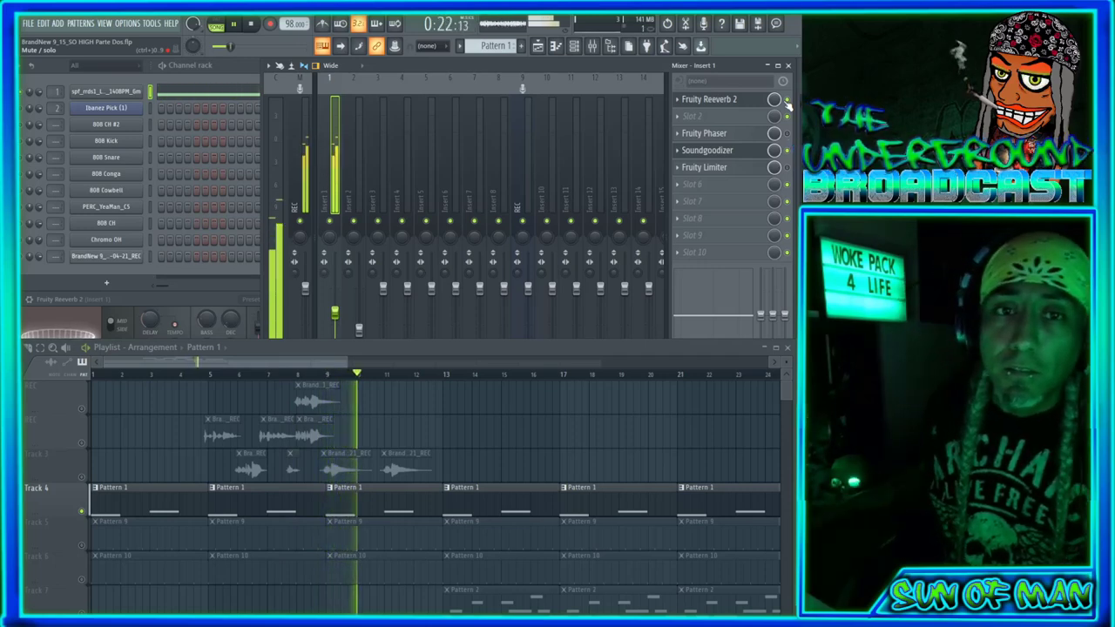
left_click(253, 26)
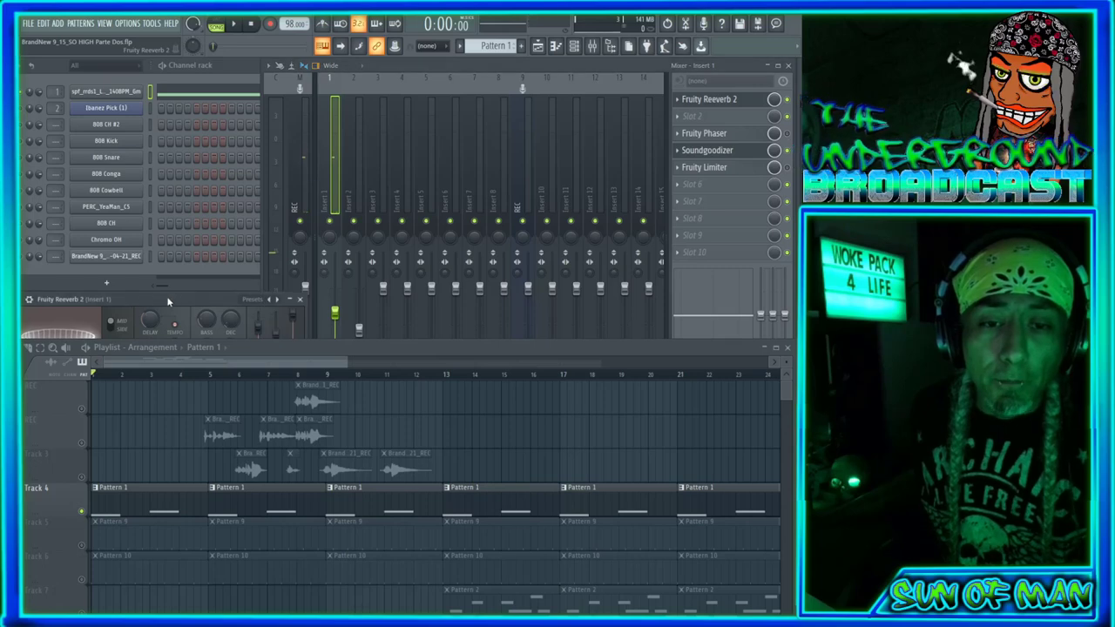
Step: Move the Soundgoodizer window aside over Fruity Reeverb 2, and open and enable Fruity Phaser on Insert 1, moving its window out of the way
left_click(707, 151)
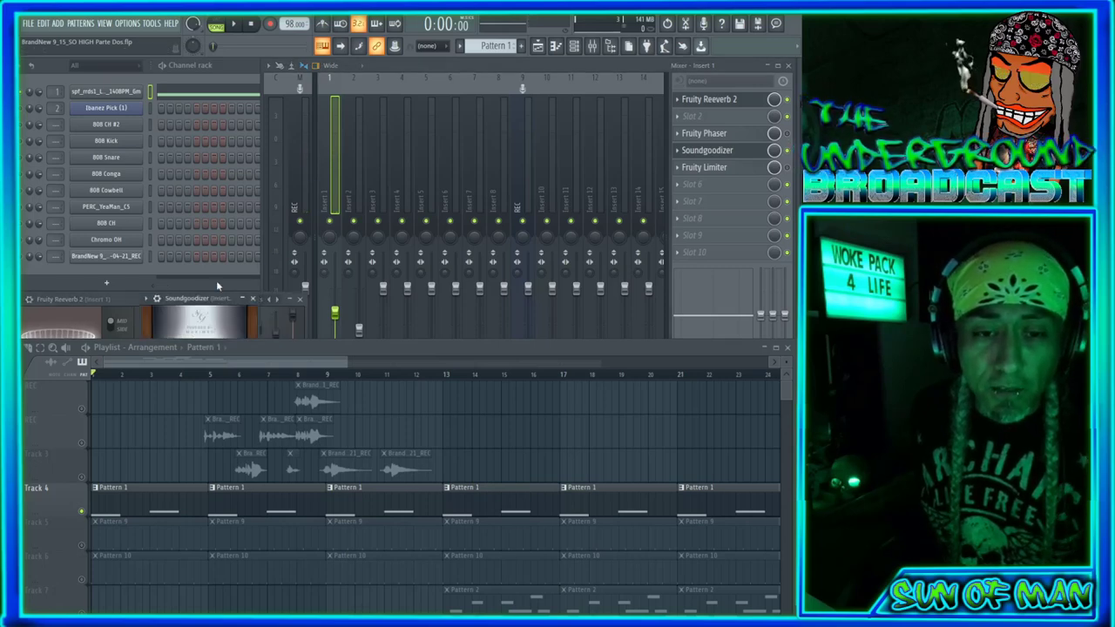
left_click_drag(188, 301, 47, 336)
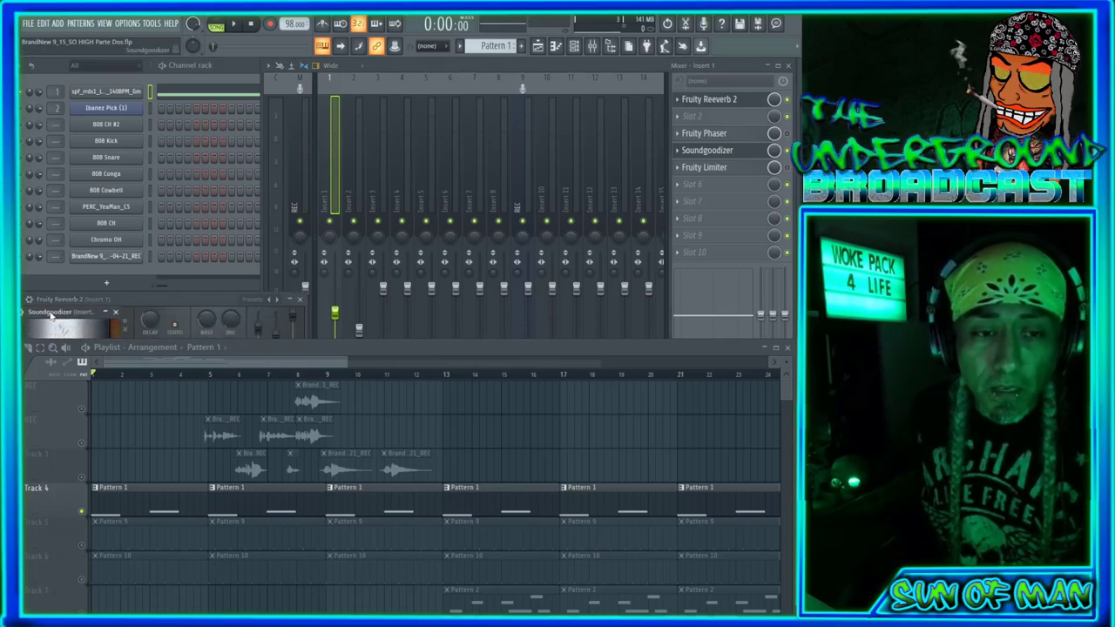
left_click(707, 133)
left_click_drag(165, 205, 200, 352)
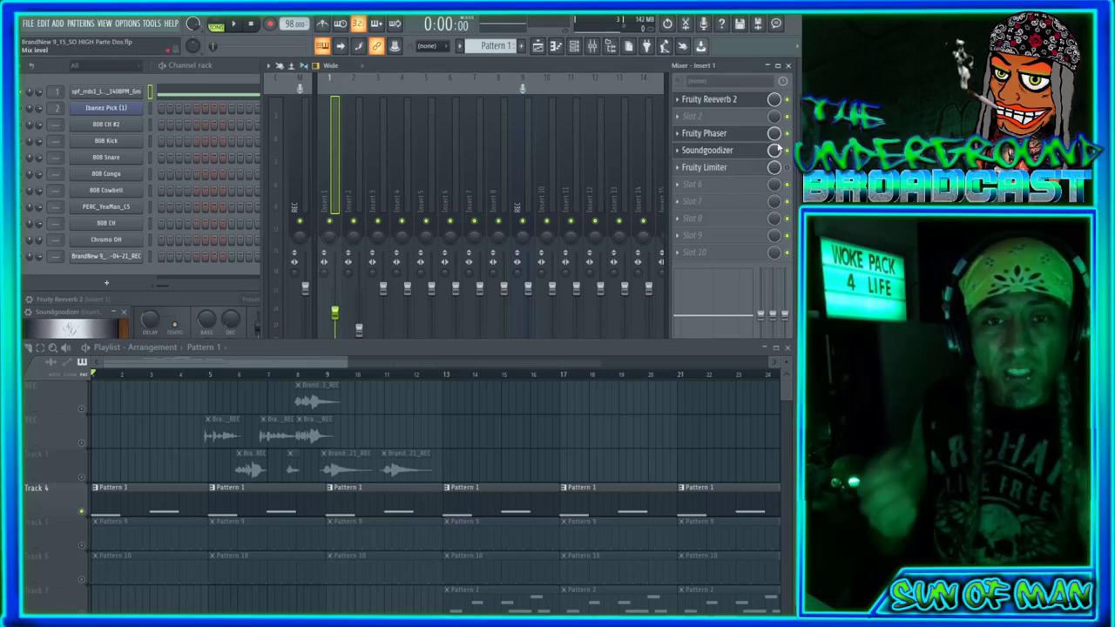
Step: Play the arrangement with the phaser active, and open and enable Fruity Limiter on Insert 1 during playback
left_click(242, 30)
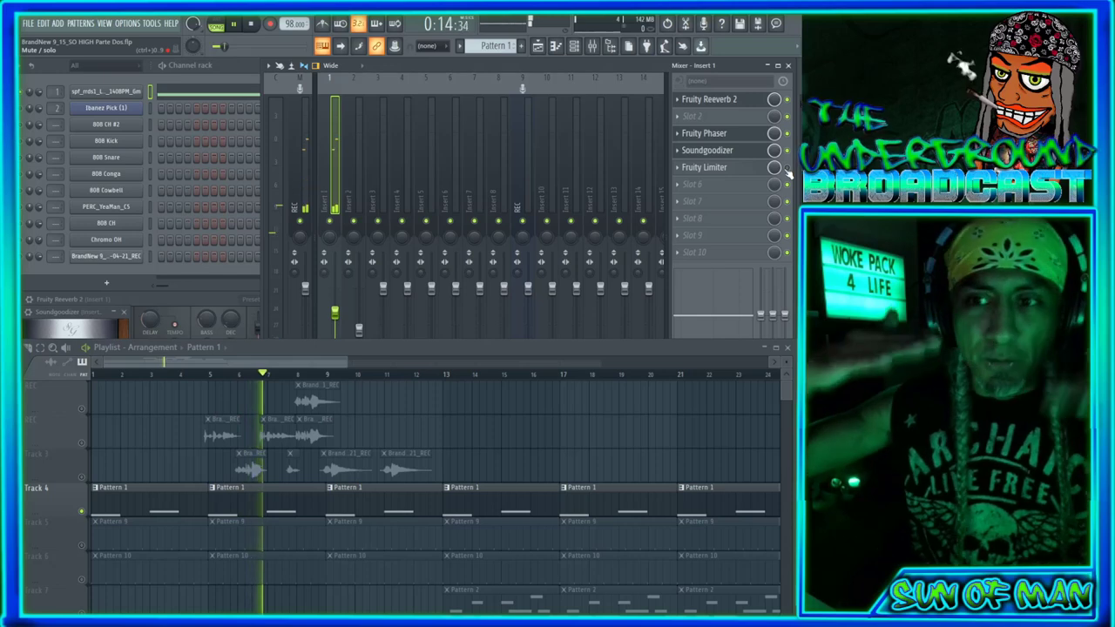
left_click(704, 167)
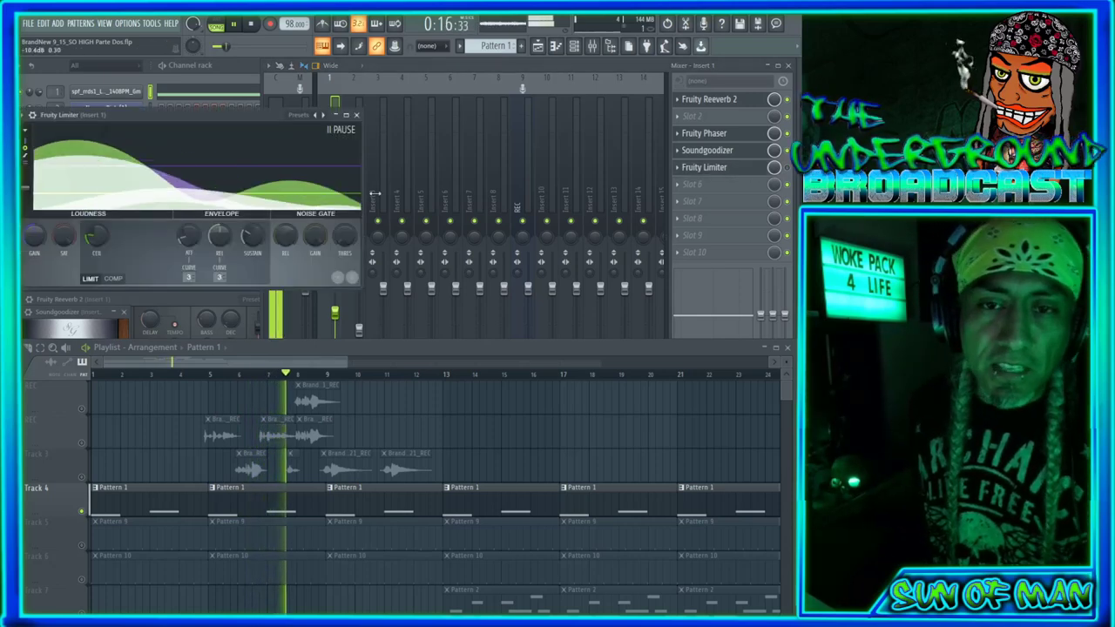
left_click(787, 169)
left_click(222, 124)
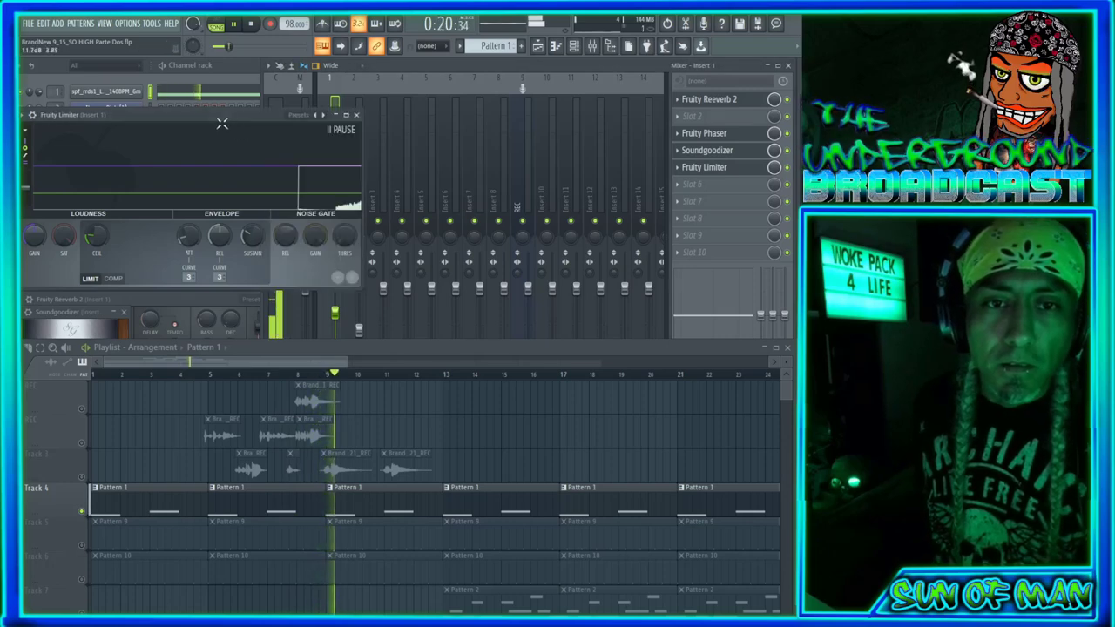
left_click_drag(187, 115, 222, 140)
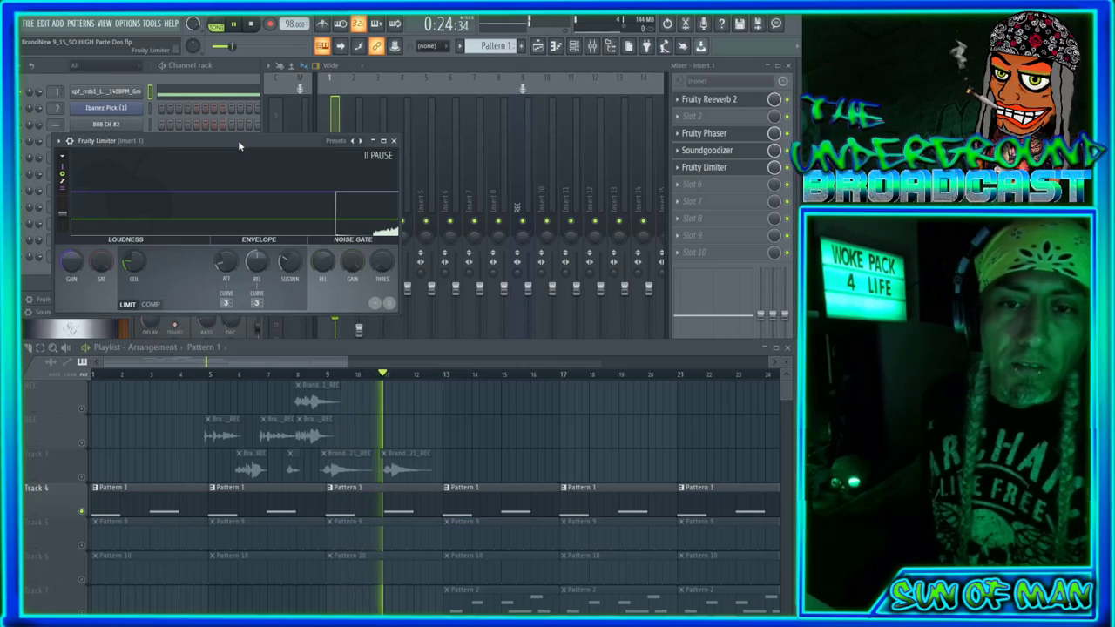
left_click(244, 27)
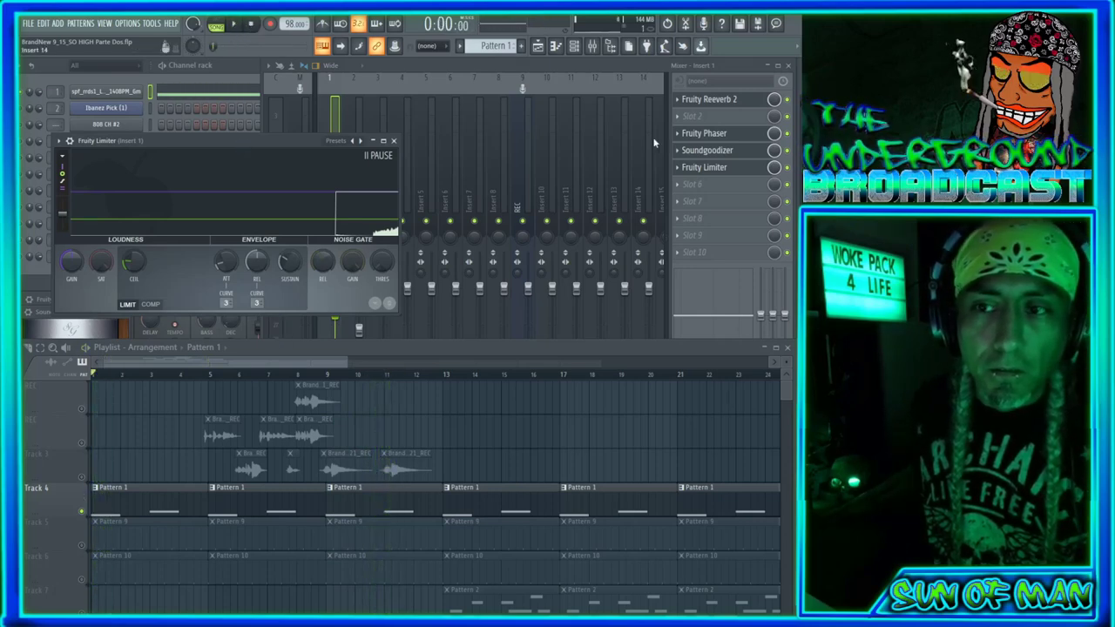
Step: Reopen the Fruity Limiter window, play the arrangement with the limiter active, and move its window lower over the mixer
left_click(741, 168)
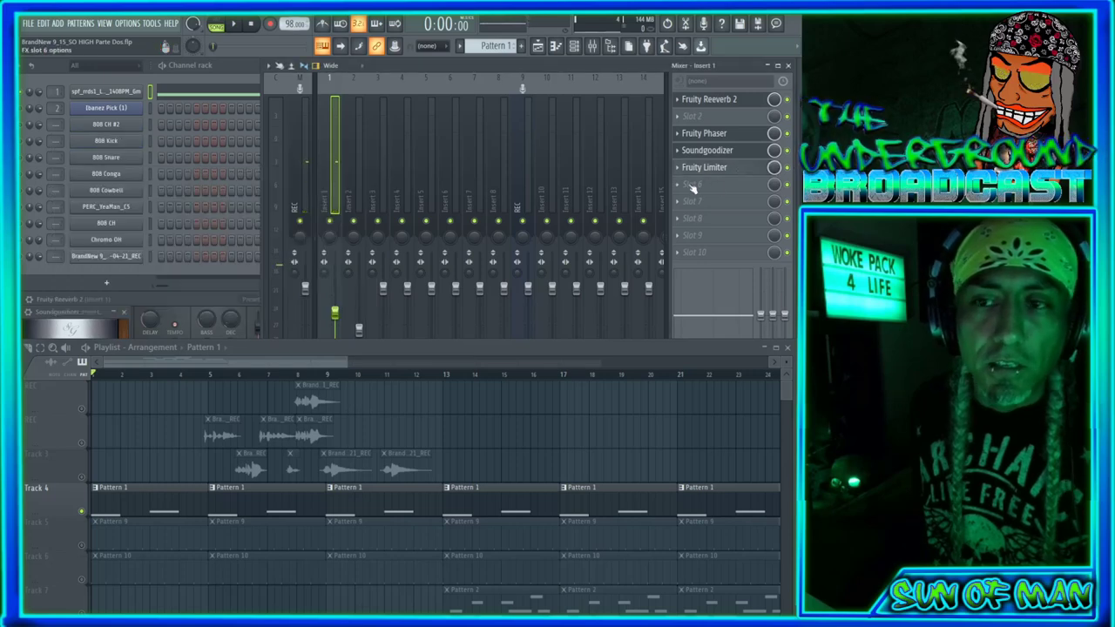
left_click(720, 169)
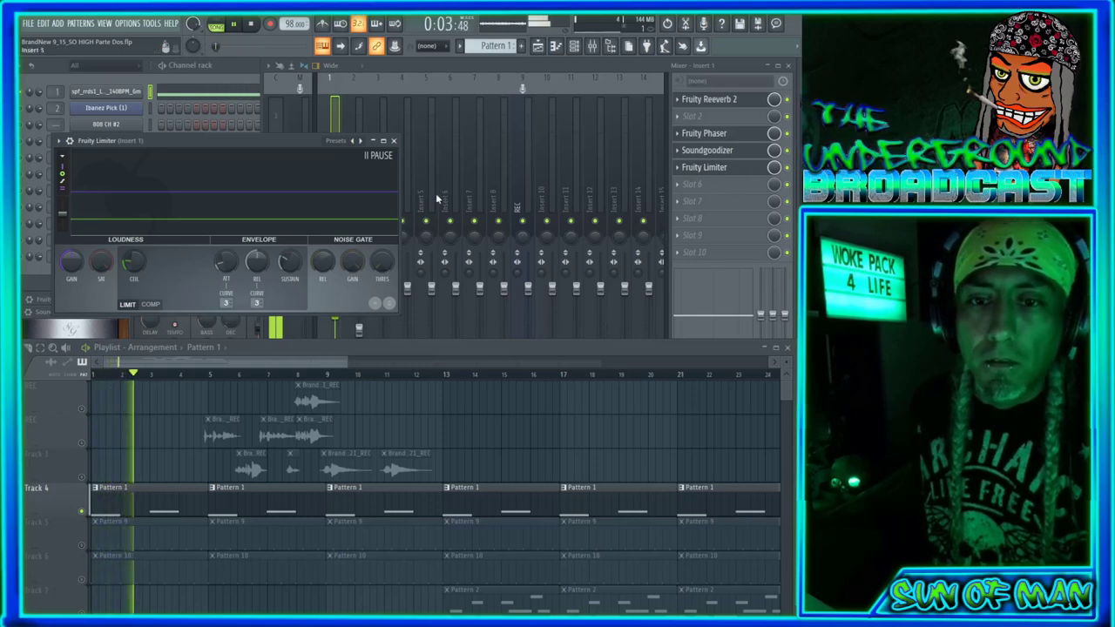
left_click_drag(302, 143, 423, 232)
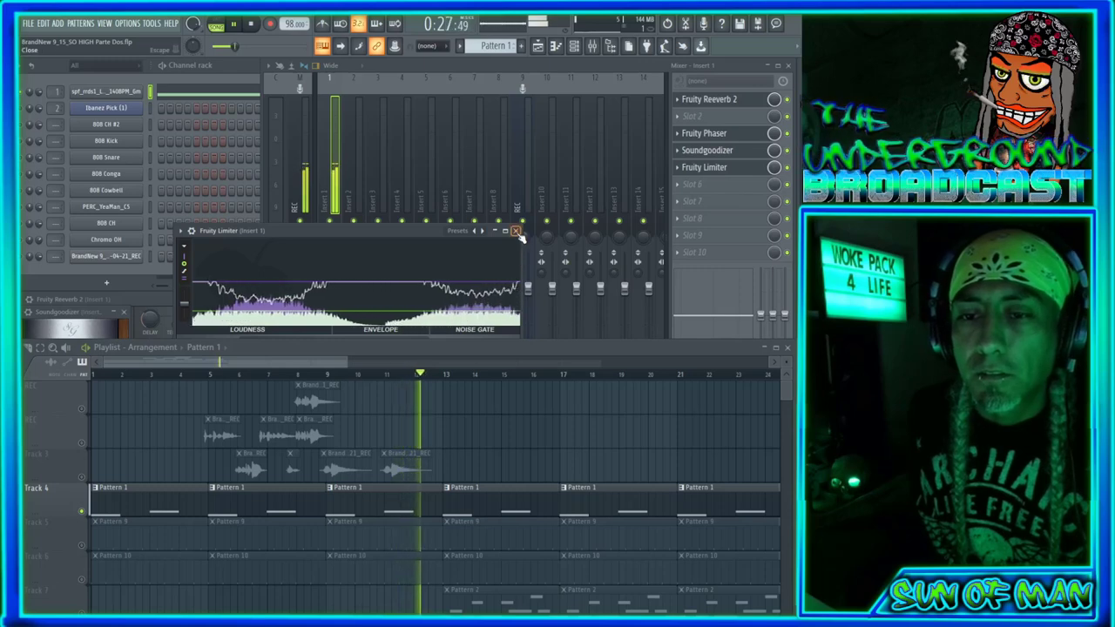
Step: Close the Fruity Phaser, Soundgoodizer, Fruity Limiter and Fruity Reeverb 2 windows of Insert 1
left_click(734, 139)
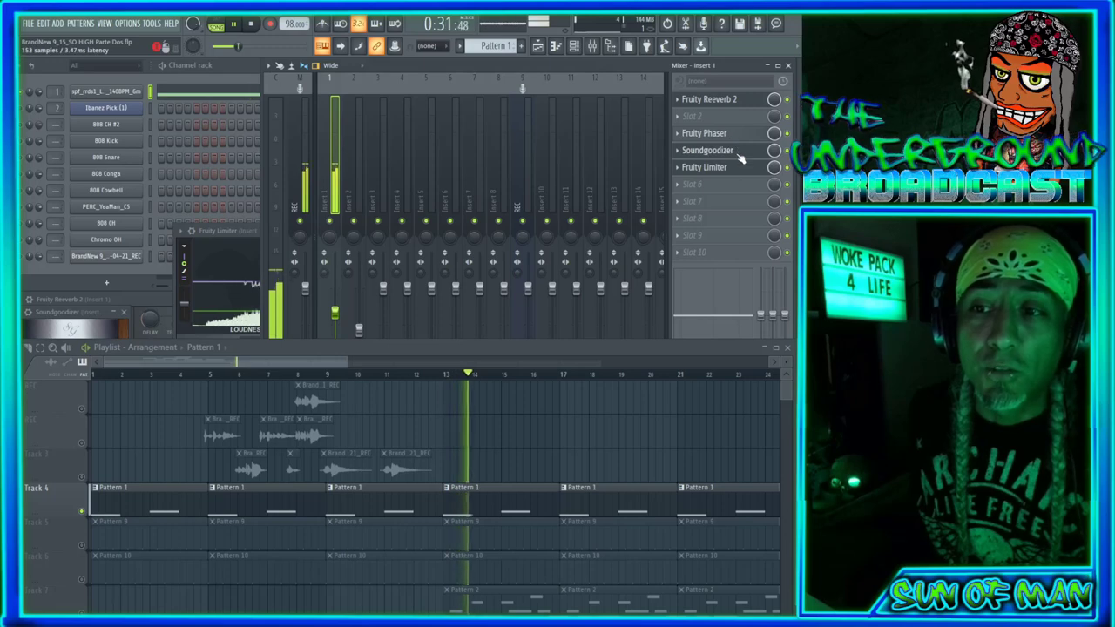
left_click(738, 153)
left_click(743, 168)
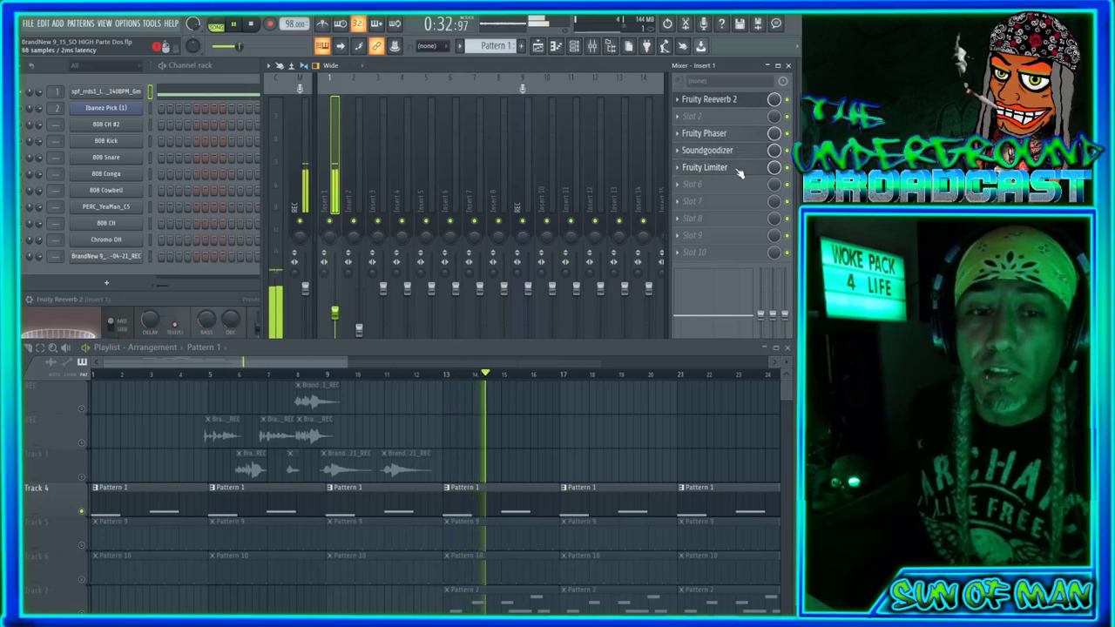
left_click(735, 100)
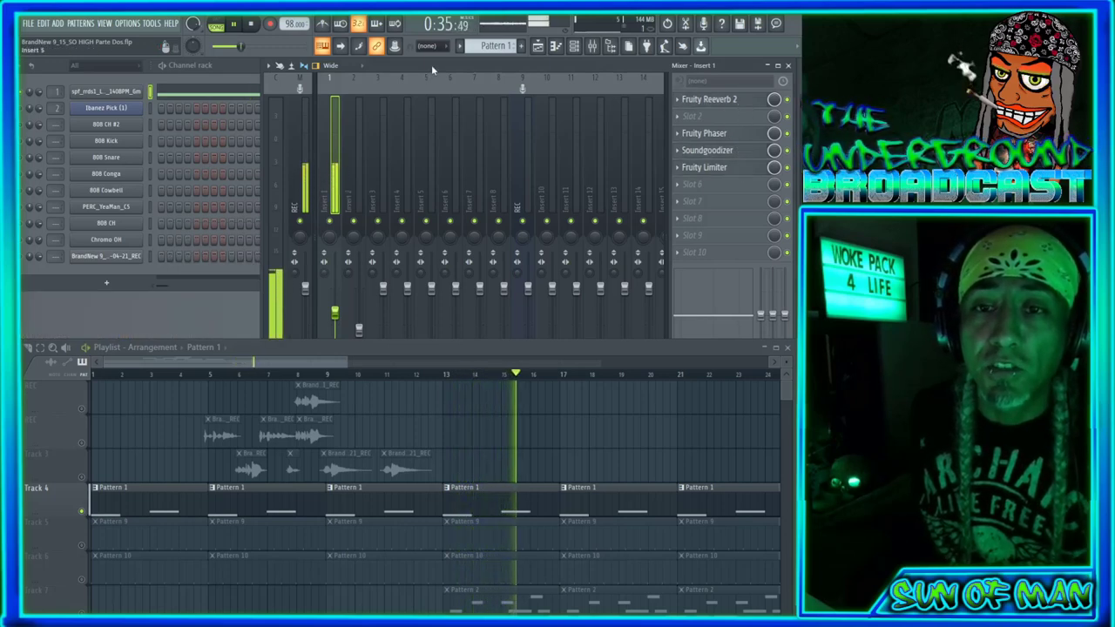
Step: Bring the channel rack forward with Pattern 9 selected, and unmute Track 5 in the playlist
left_click(195, 75)
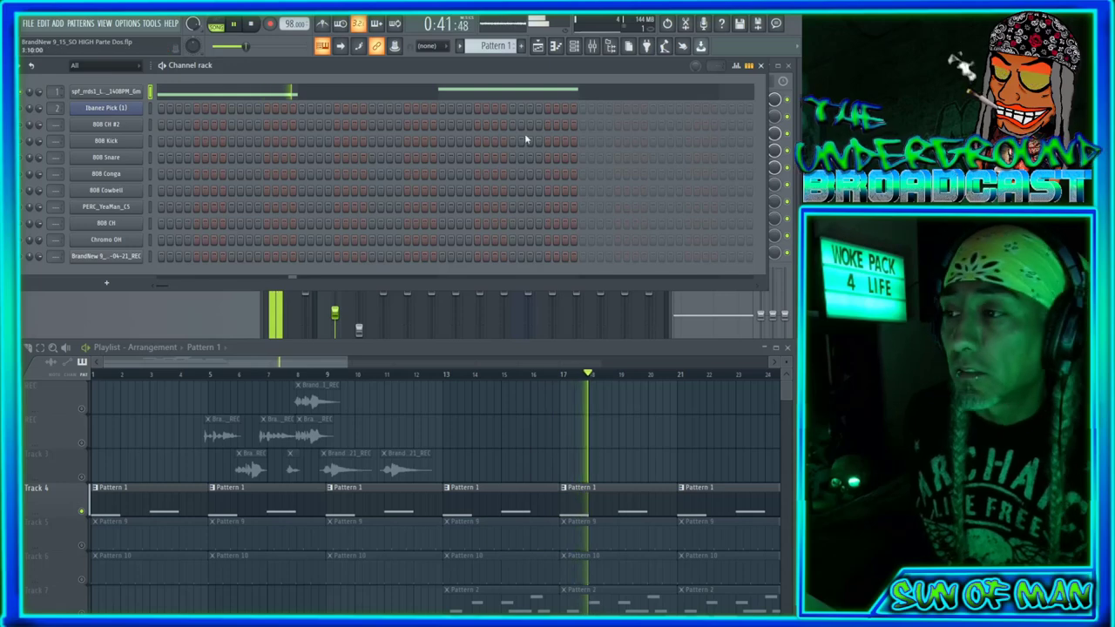
left_click(331, 327)
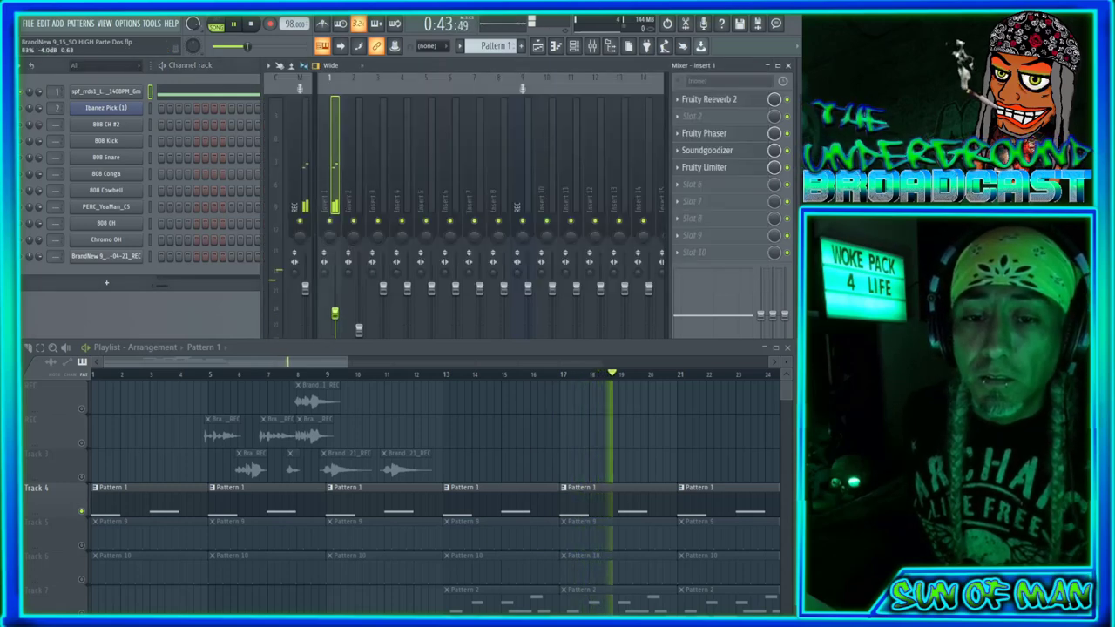
left_click(235, 79)
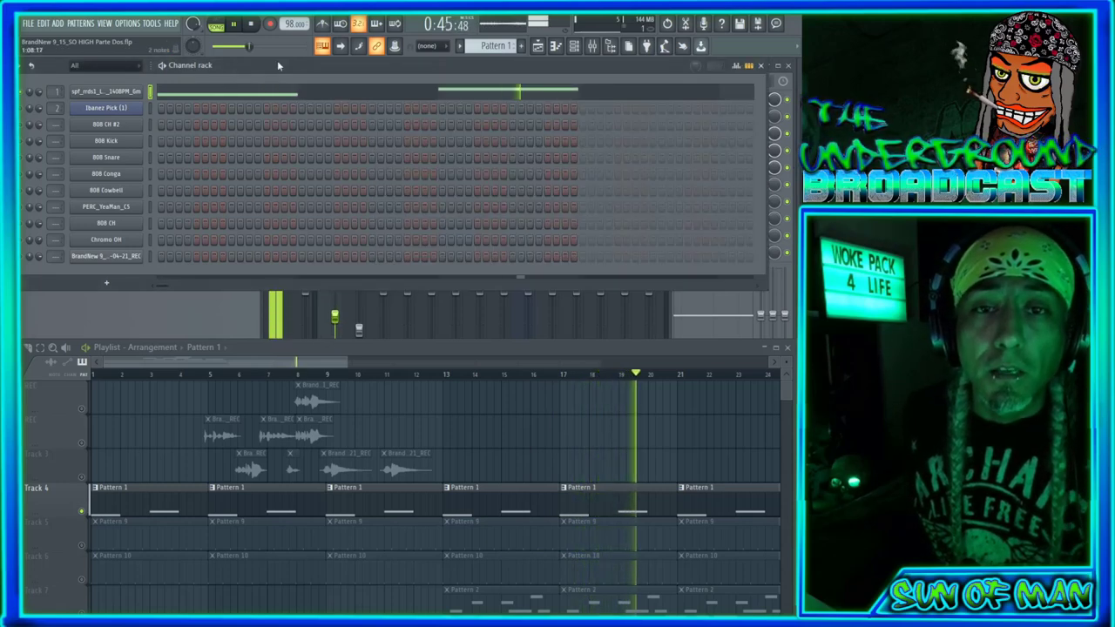
key("Right")
key("Right")
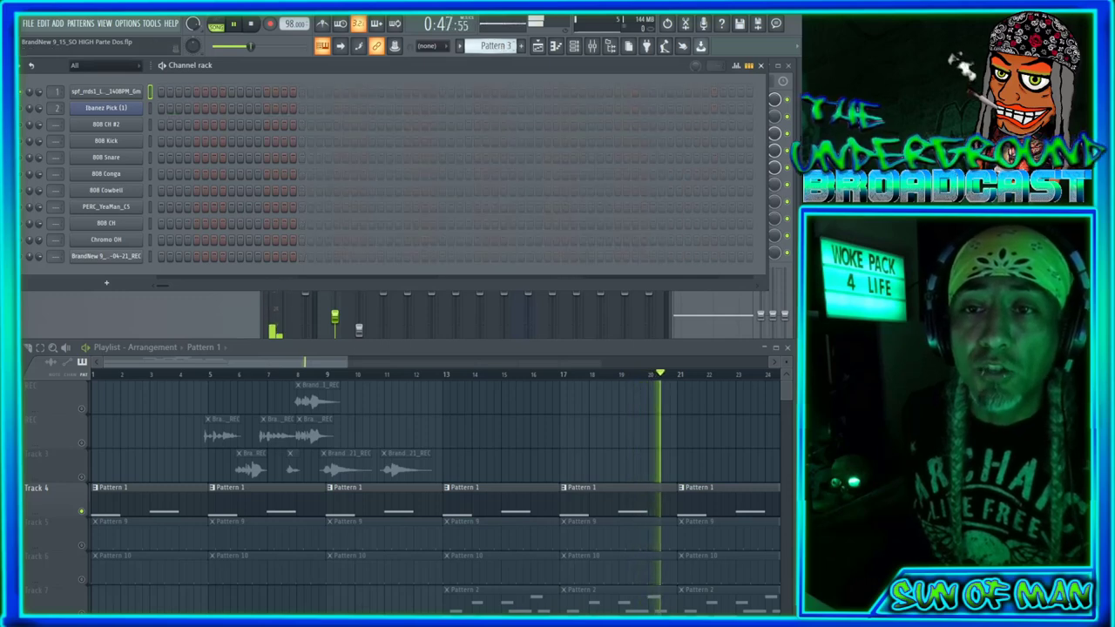
key("Right")
key("Right")
key("Right")
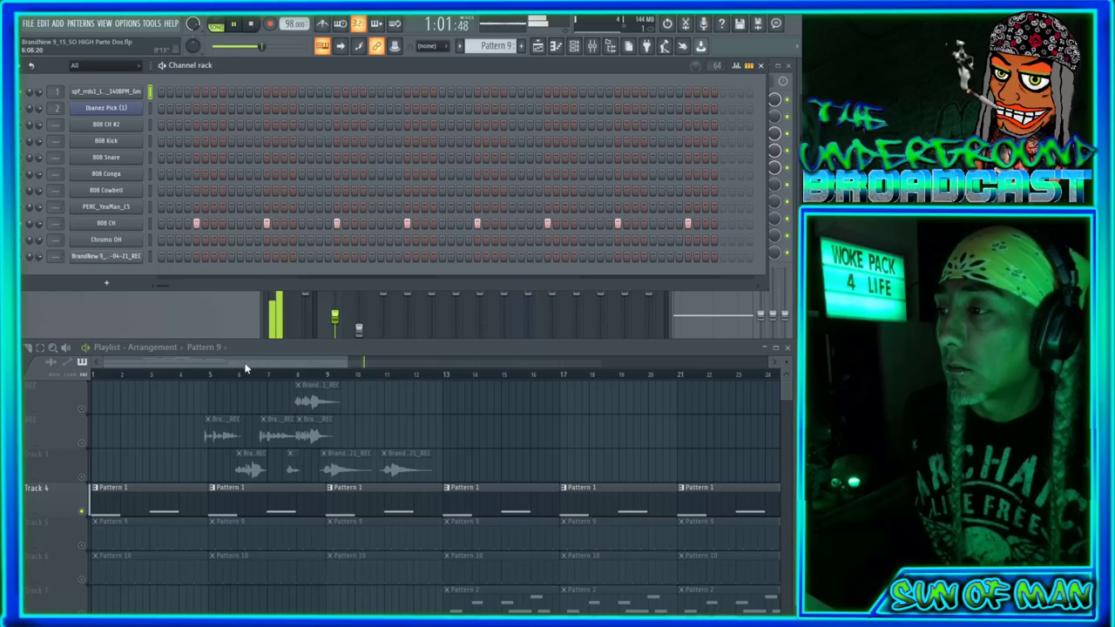
left_click(83, 546)
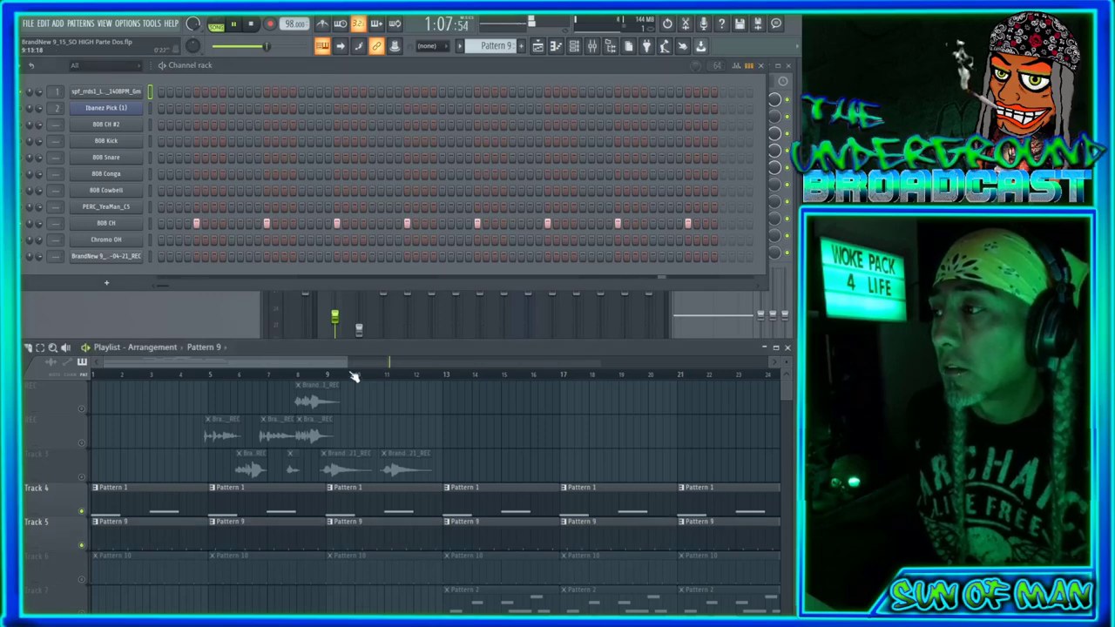
left_click_drag(346, 362, 723, 365)
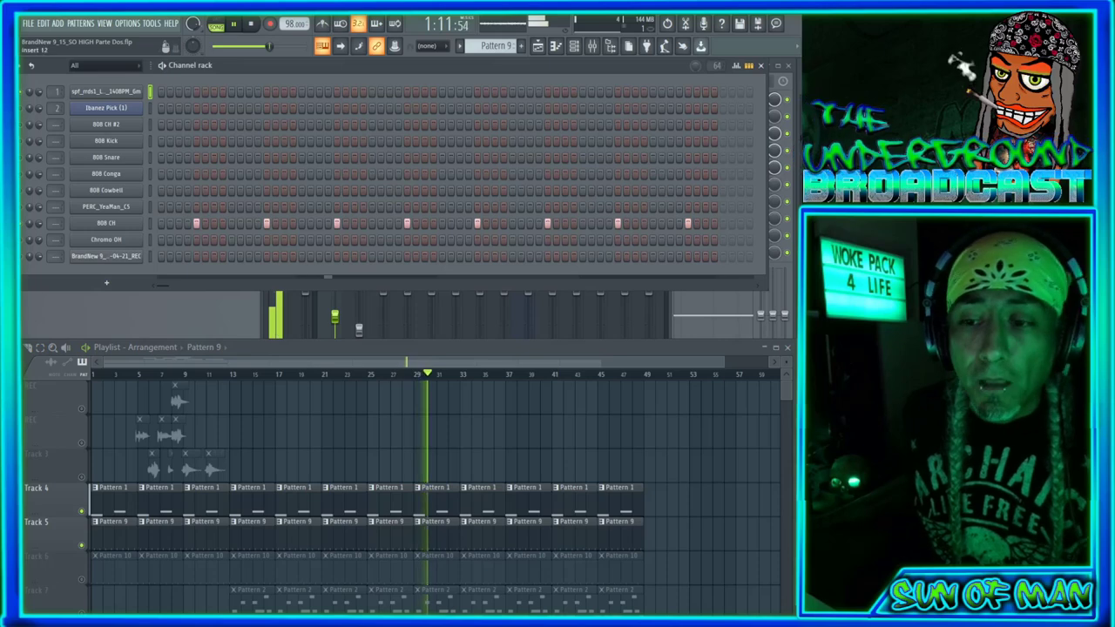
Step: Check the mixer inserts for a free one and route the 808 CH channel to Insert 6
key("F9")
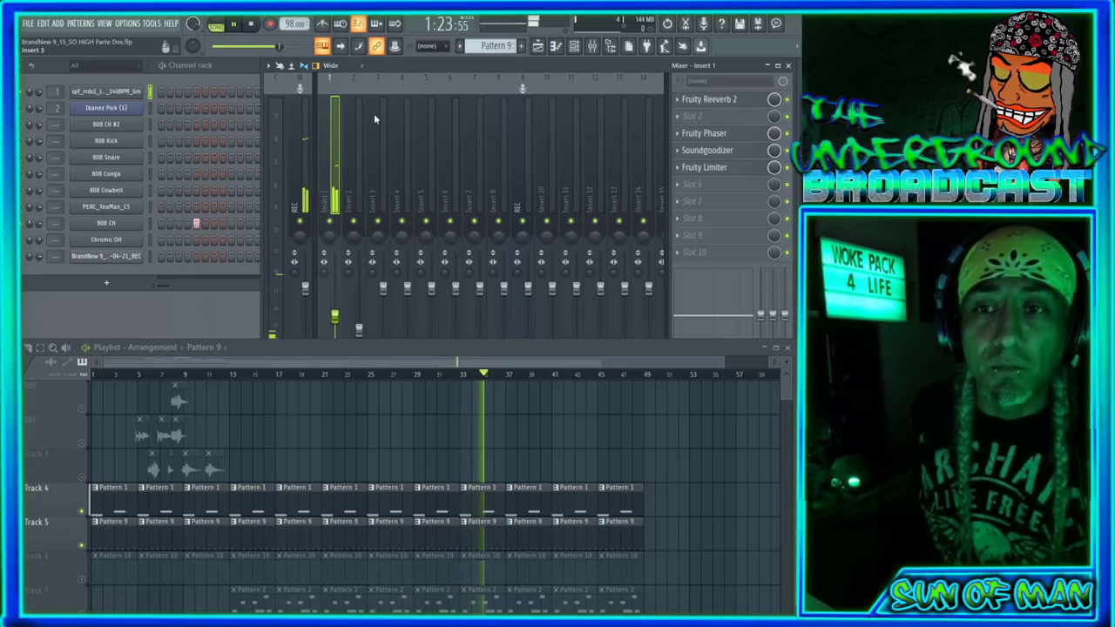
left_click(356, 98)
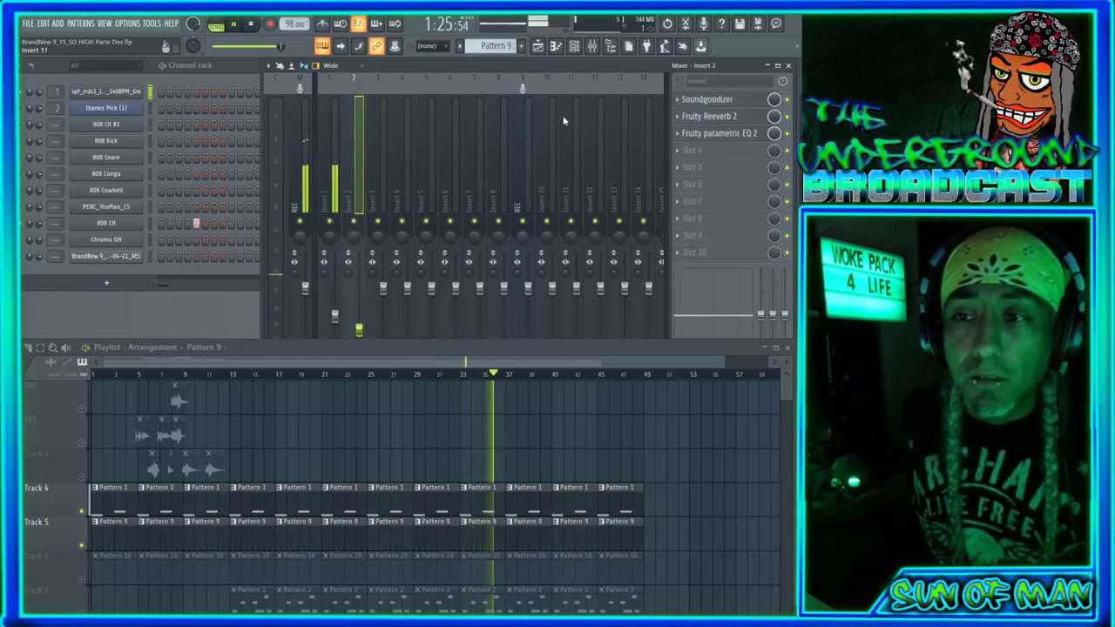
left_click(382, 96)
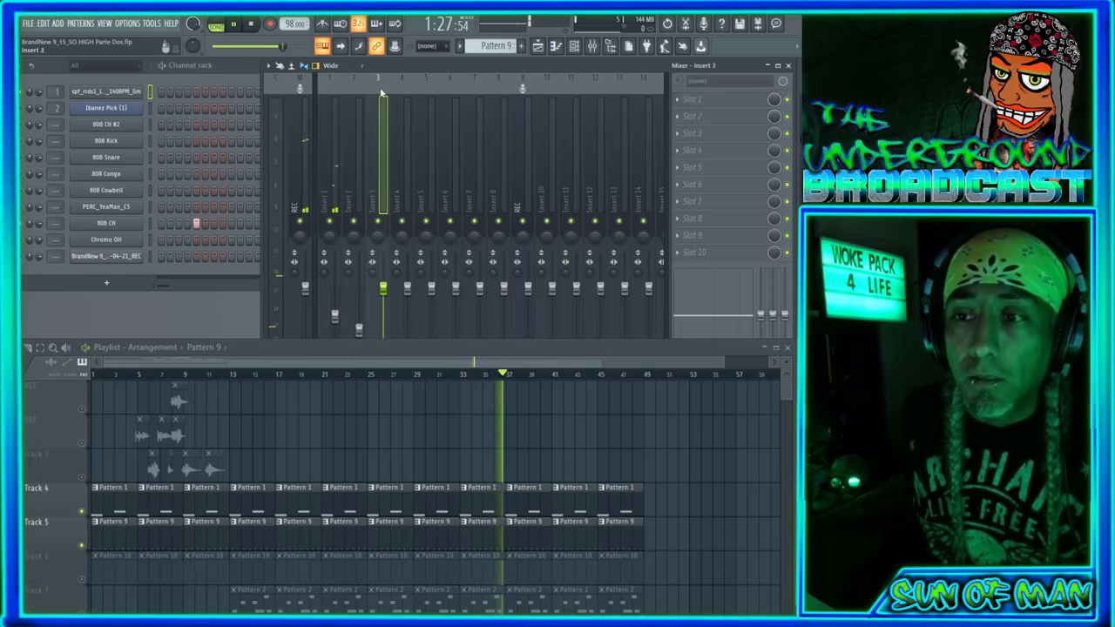
left_click(451, 95)
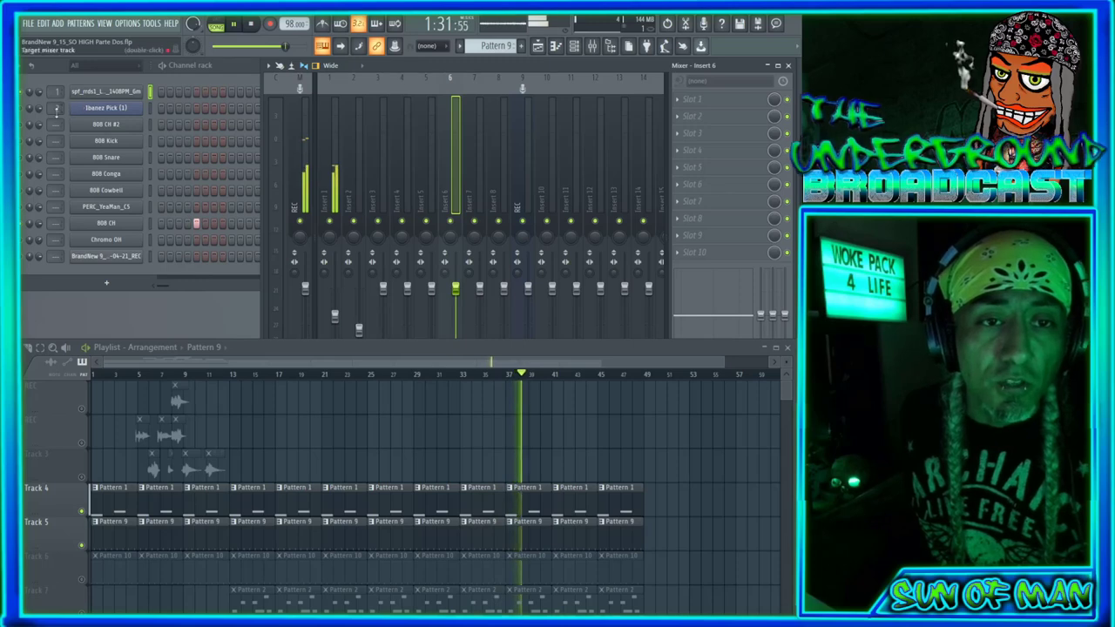
left_click_drag(56, 222, 56, 209)
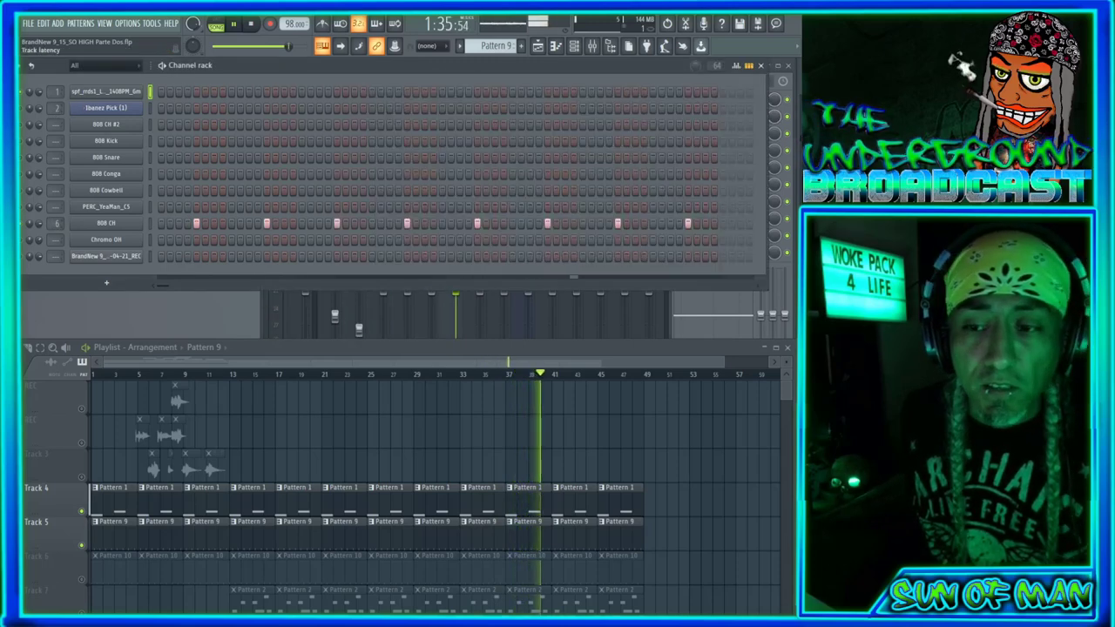
Step: Load Soundgoodizer into the first effect slot of Insert 6 and close its window
left_click(781, 75)
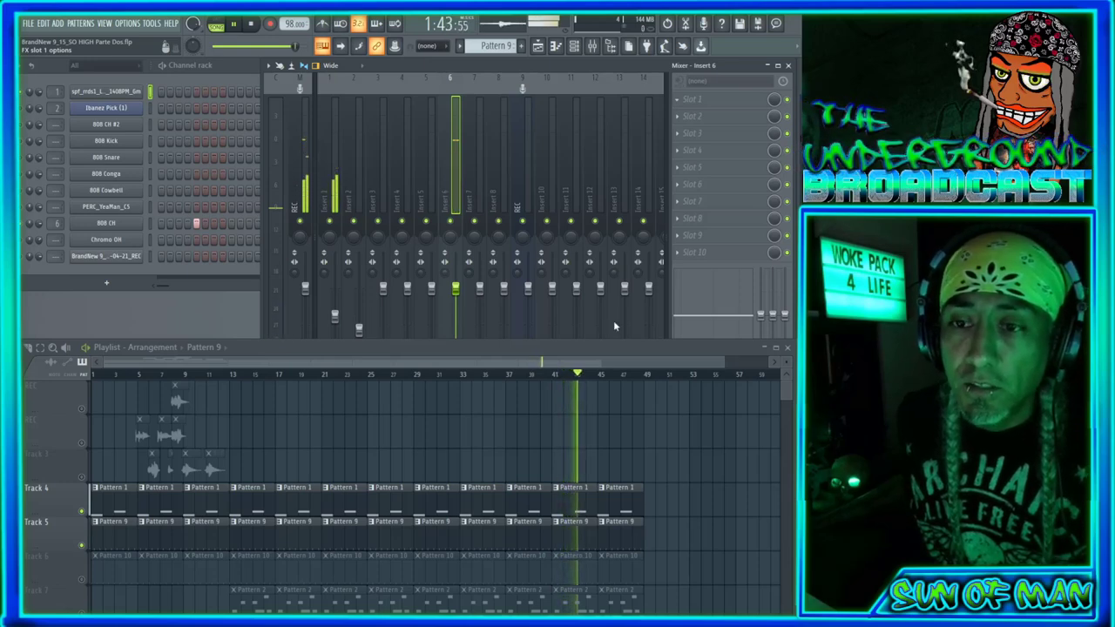
left_click(511, 330)
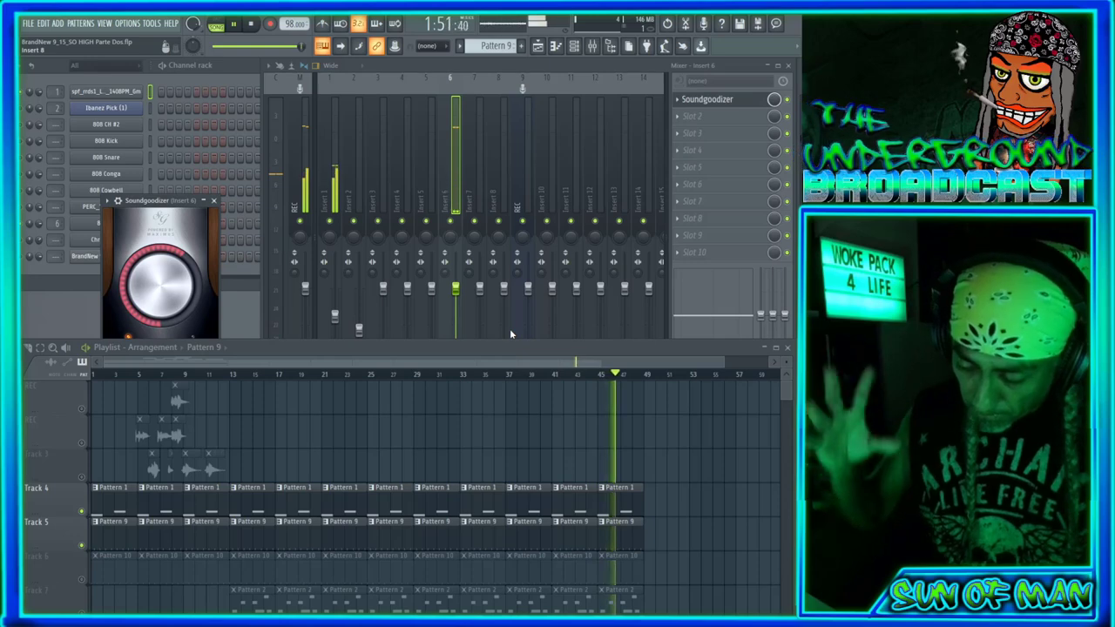
left_click(213, 200)
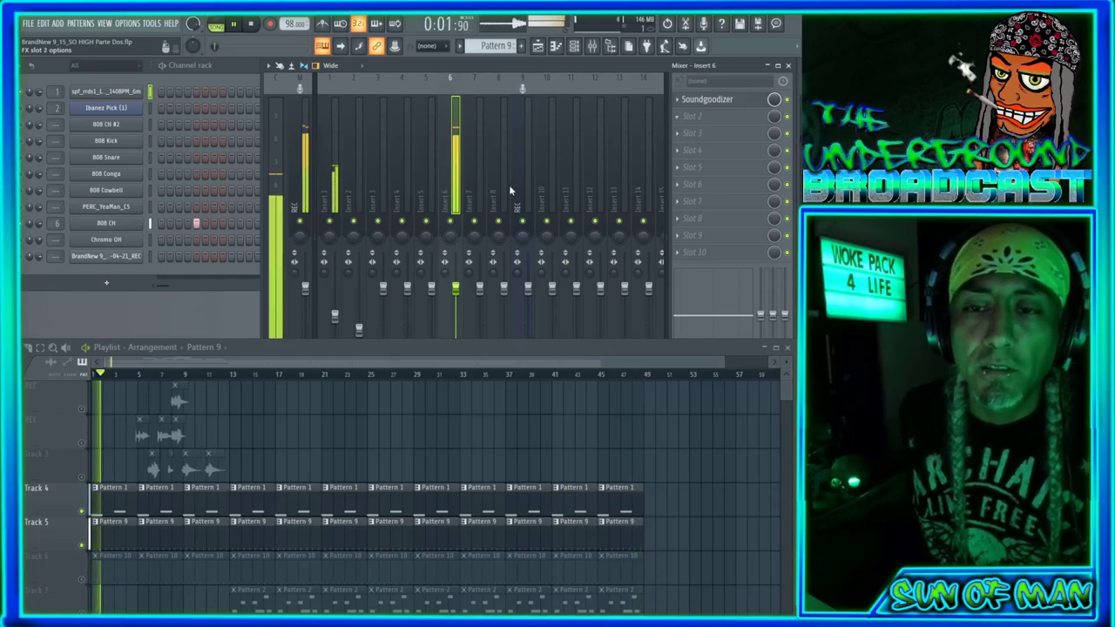
Step: Add Fruity Reeverb 2 to the second slot of Insert 6, adjust its room size and delay during playback, and close its window
left_click_drag(257, 216, 157, 303)
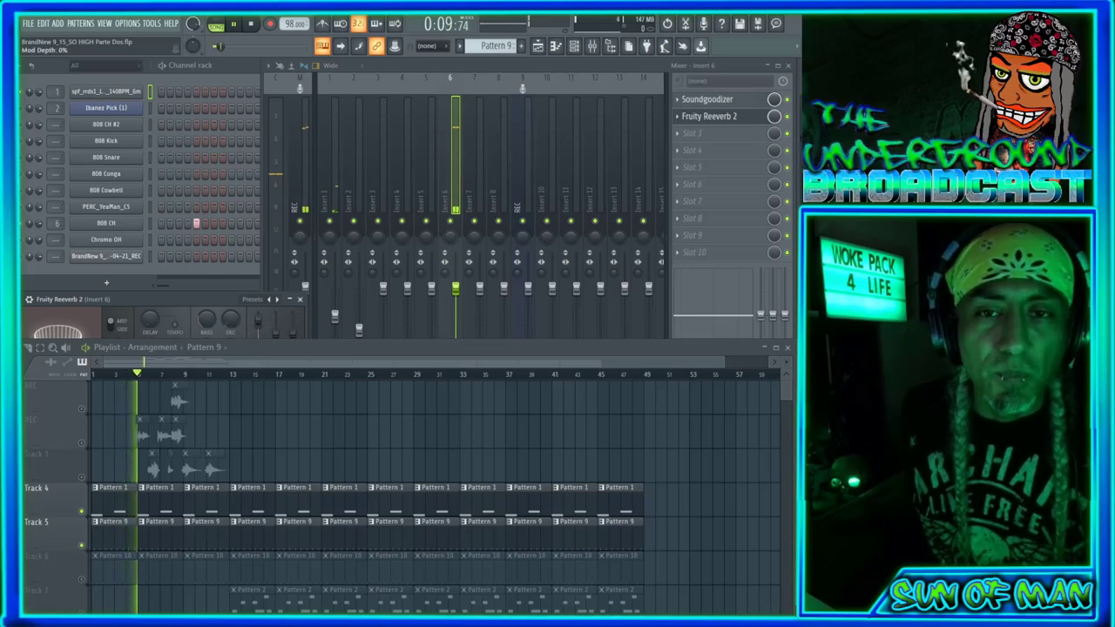
left_click_drag(149, 359, 150, 366)
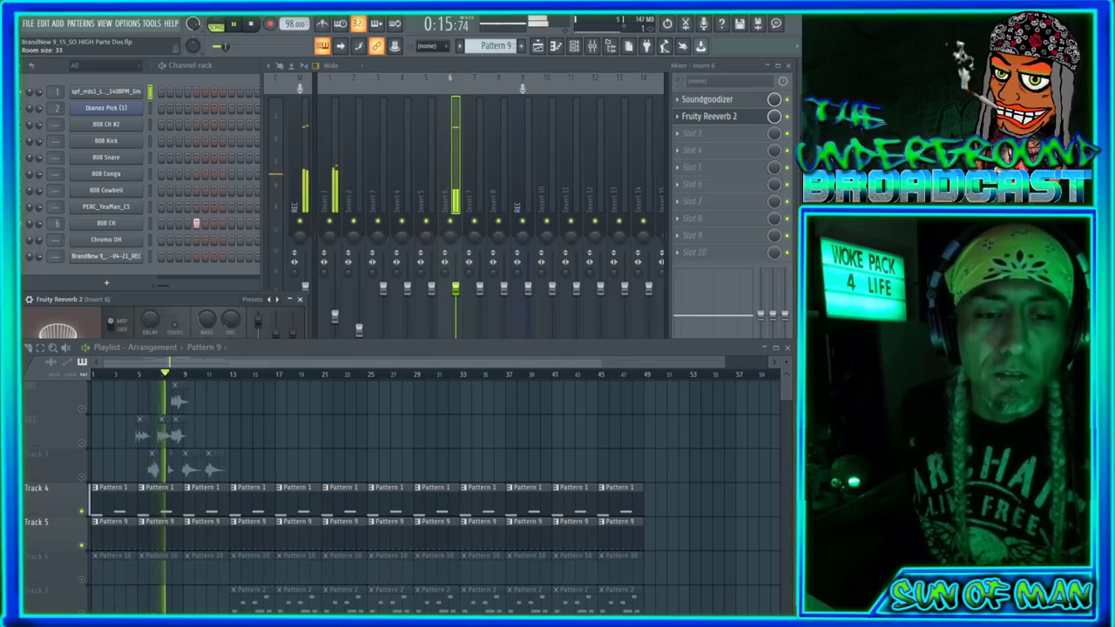
left_click(175, 326)
left_click_drag(151, 322, 150, 315)
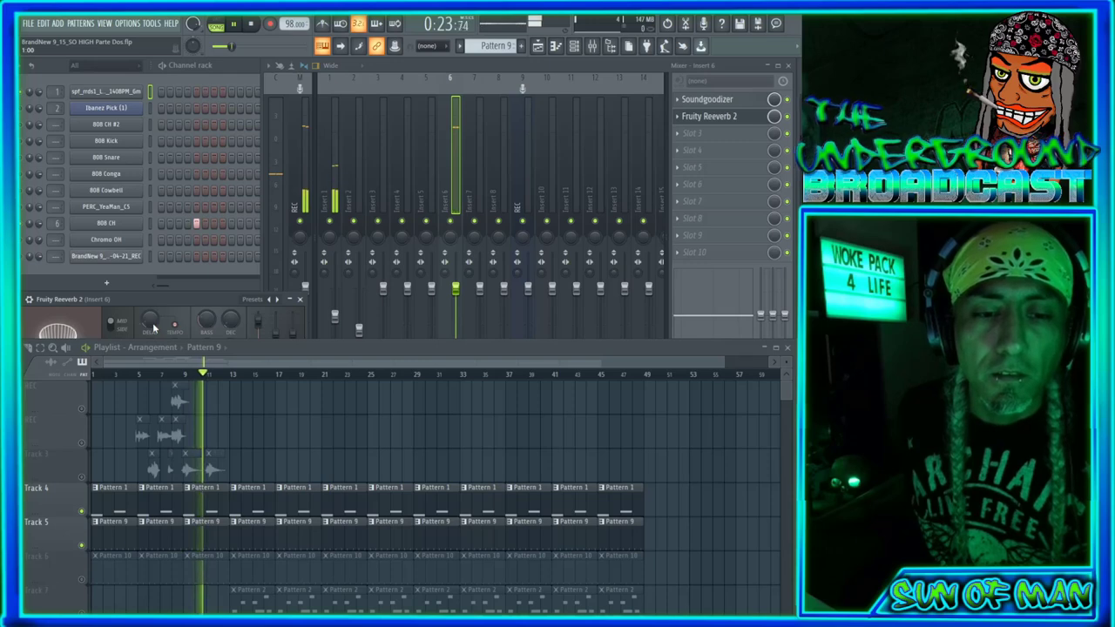
left_click_drag(153, 324, 153, 329)
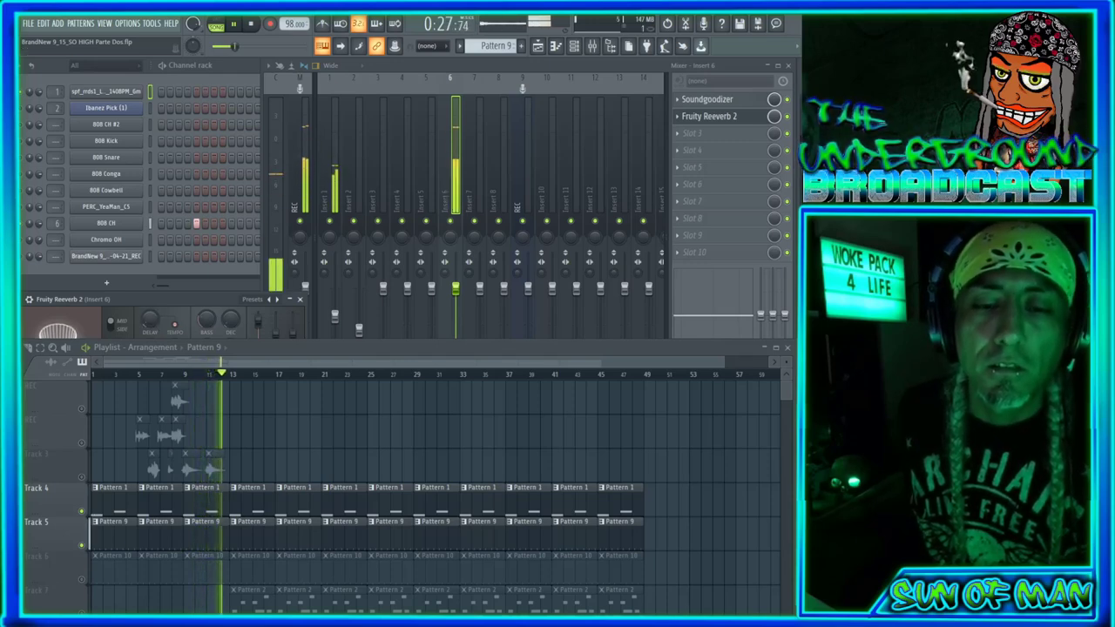
left_click(301, 300)
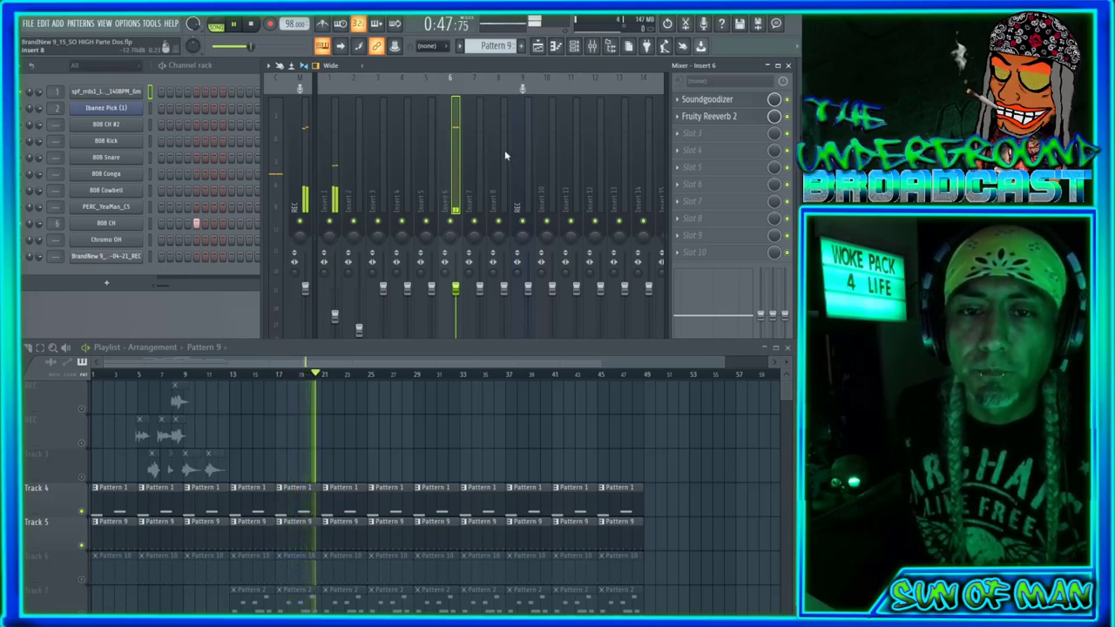
Step: Switch the channel rack to Pattern 10 and unmute Track 6 in the playlist
left_click(244, 65)
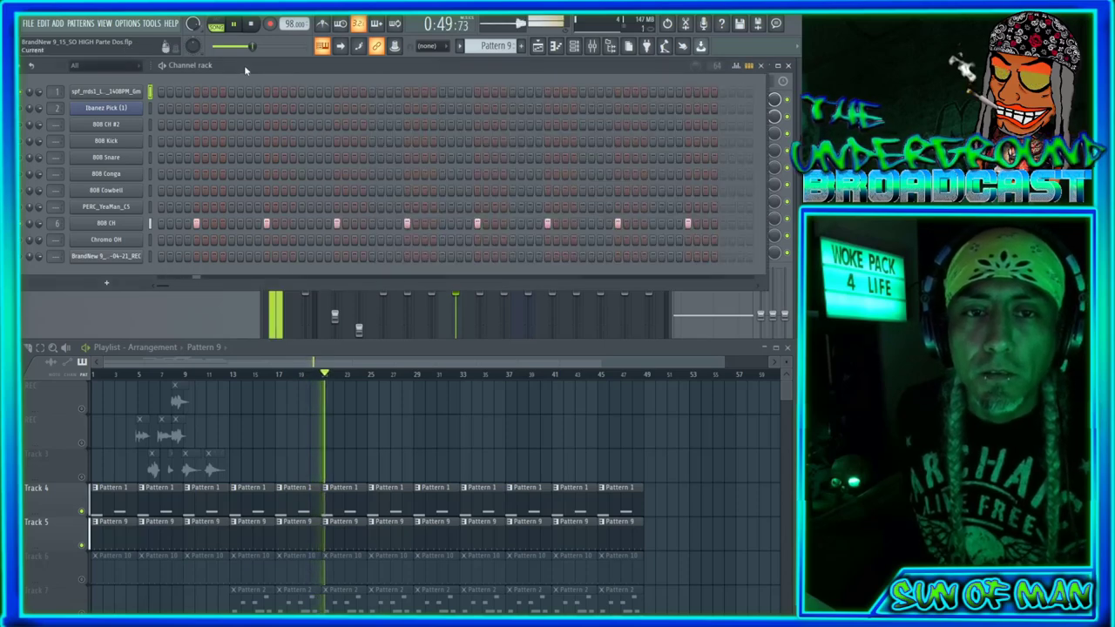
scroll(480, 48, "up", 1)
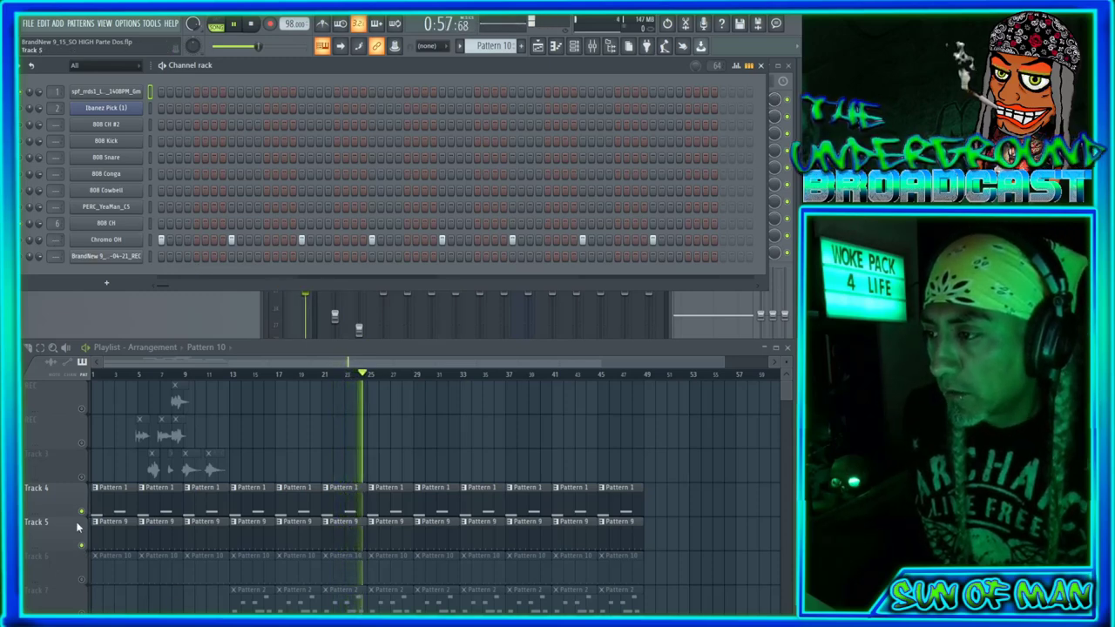
left_click(82, 579)
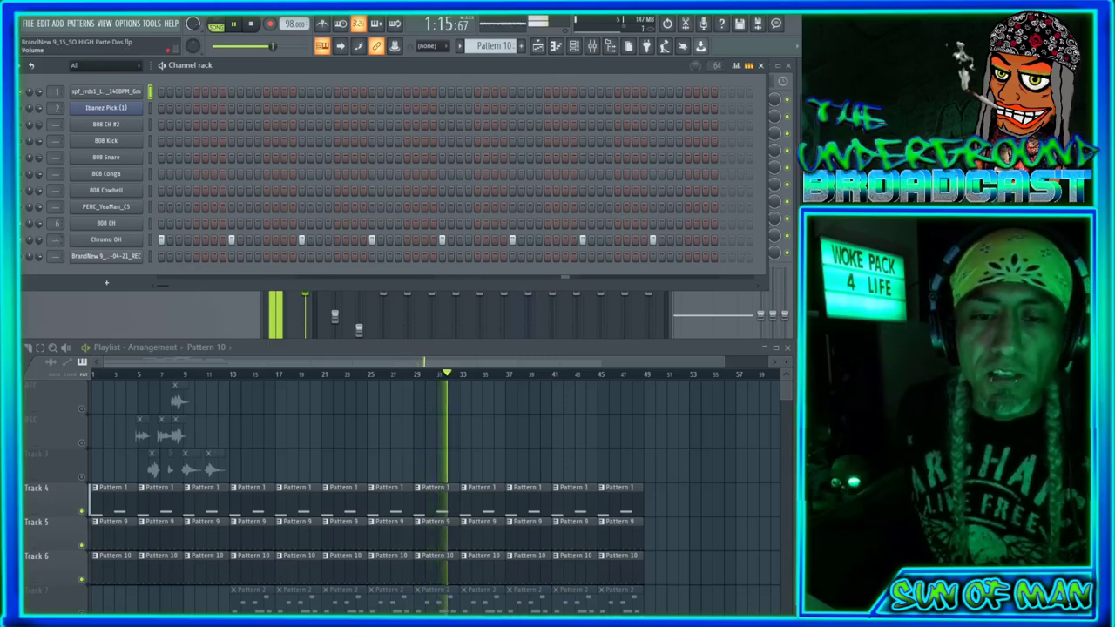
Step: Route the Chrome OH channel to Insert 6 and lower its channel volume while the song plays
key("F9")
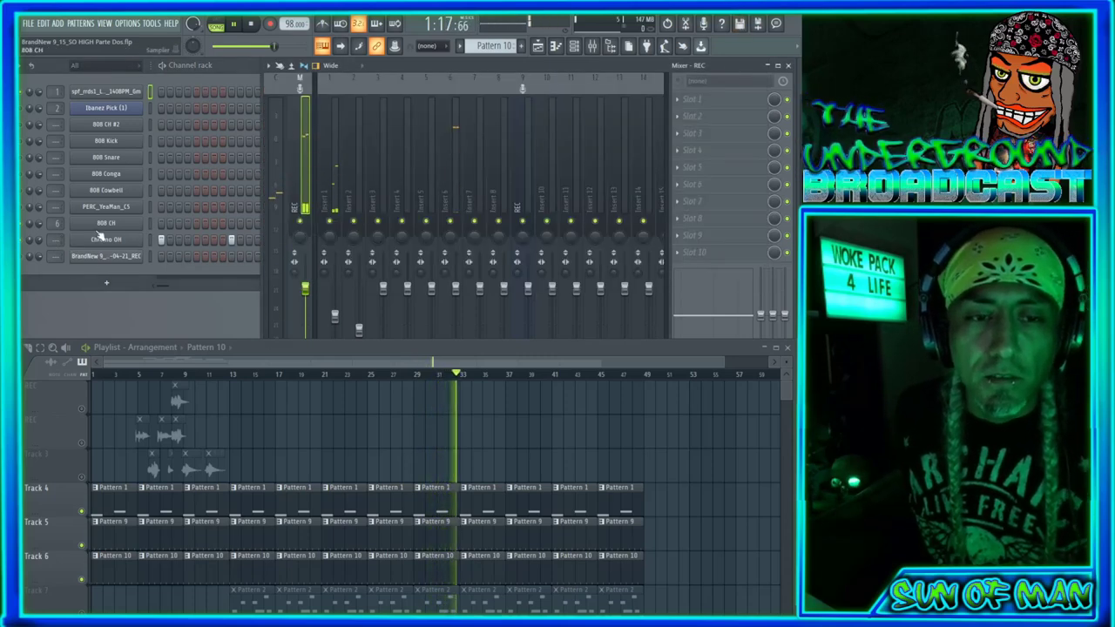
left_click(52, 241)
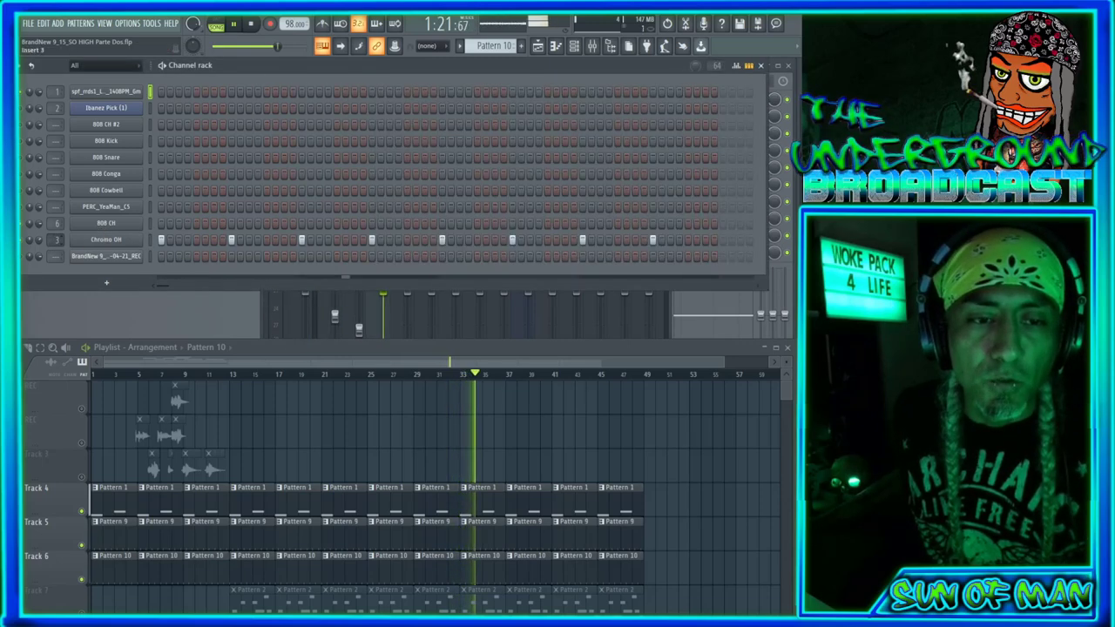
left_click_drag(55, 239, 54, 229)
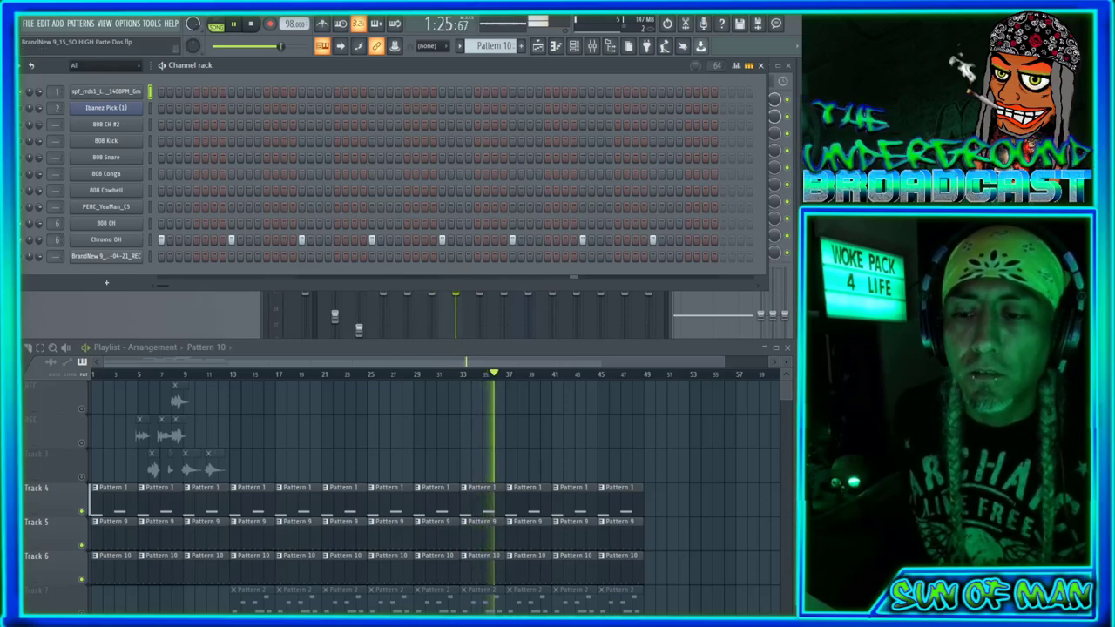
left_click(289, 316)
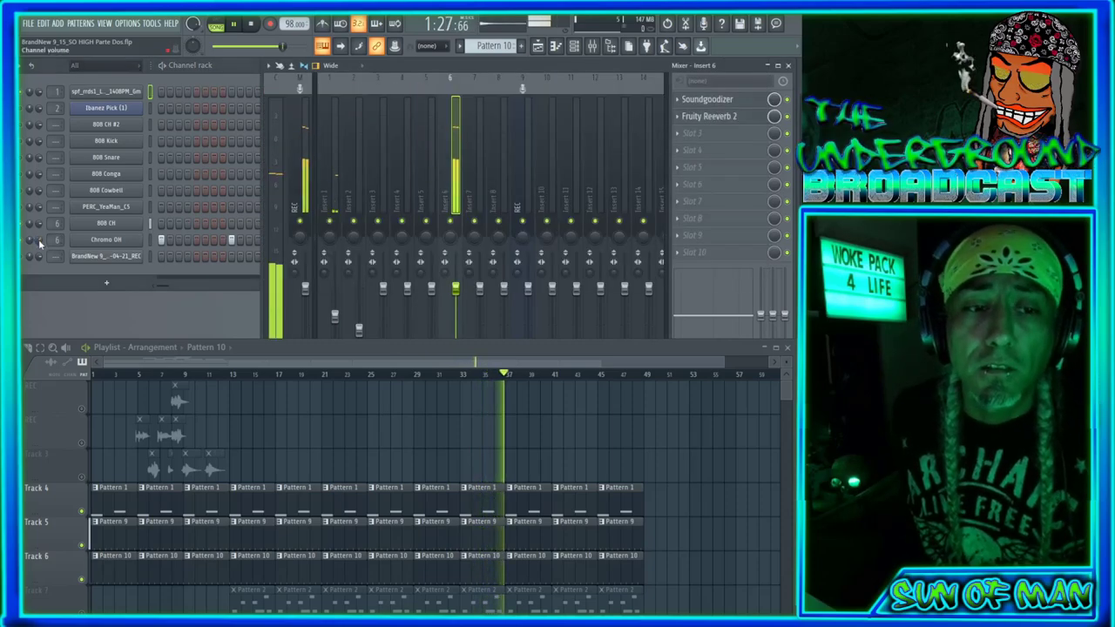
mouse_move(39, 240)
left_mouse_down()
mouse_move(39, 257)
mouse_move(38, 220)
mouse_move(38, 261)
left_mouse_up()
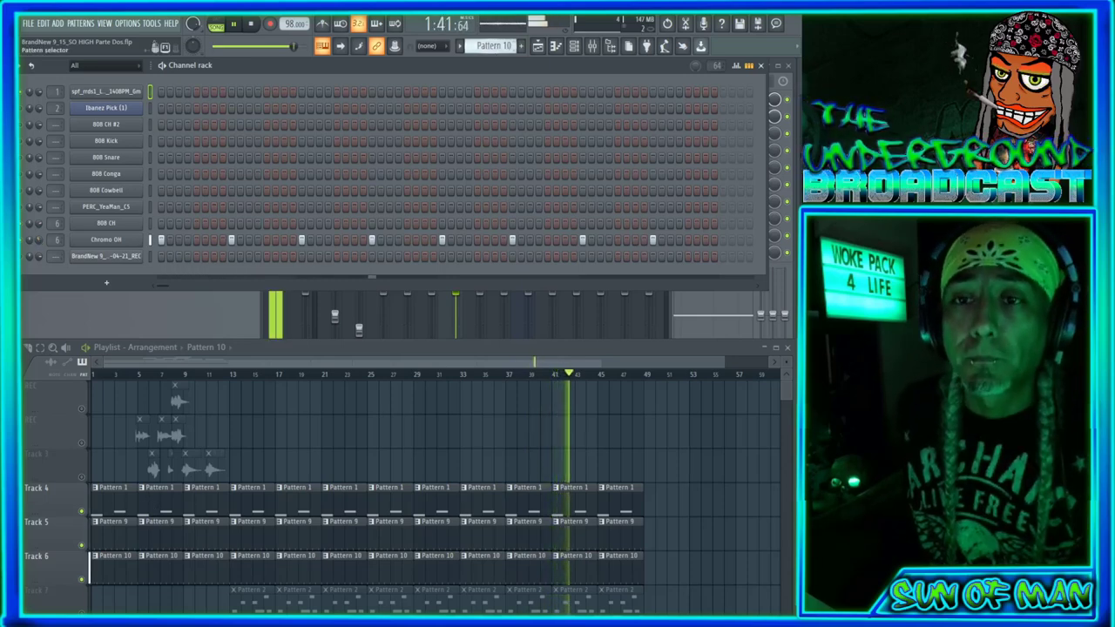
Step: Switch to Pattern 12, add 808 Conga hits on steps 21, 37 and 45, and replace the step 61 conga with an 808 Cowbell hit
scroll(494, 45, "down", 1)
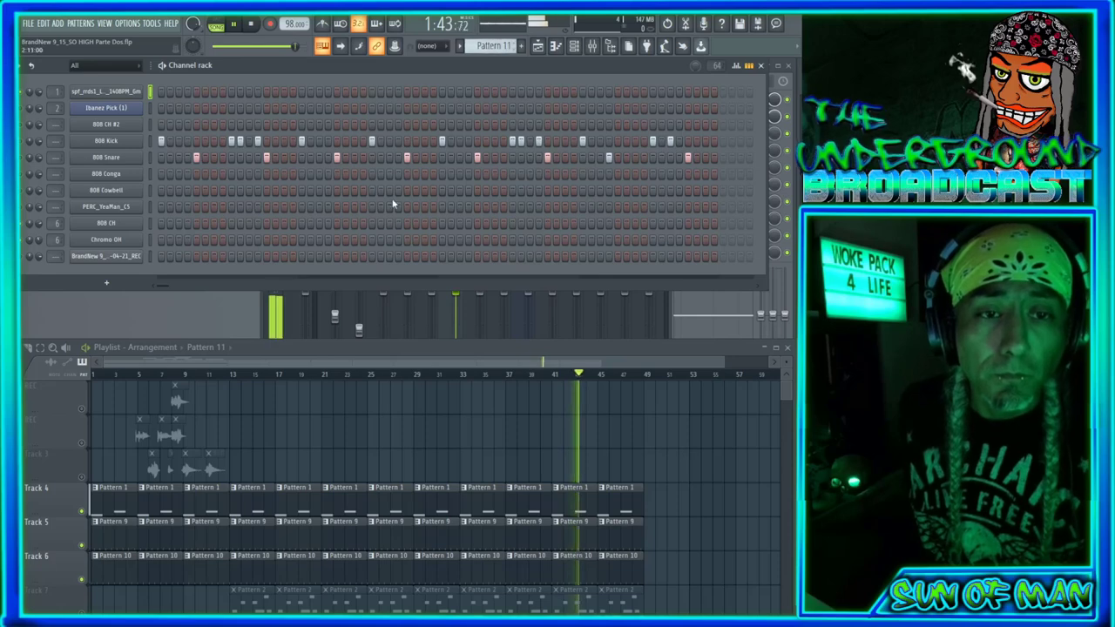
scroll(494, 45, "down", 1)
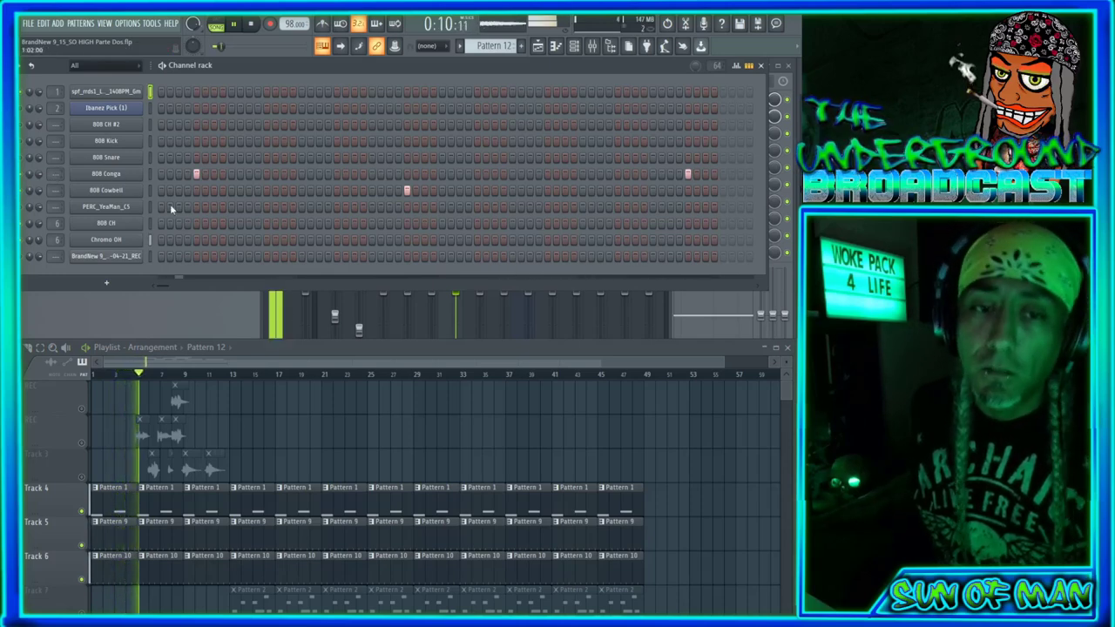
left_click(336, 174)
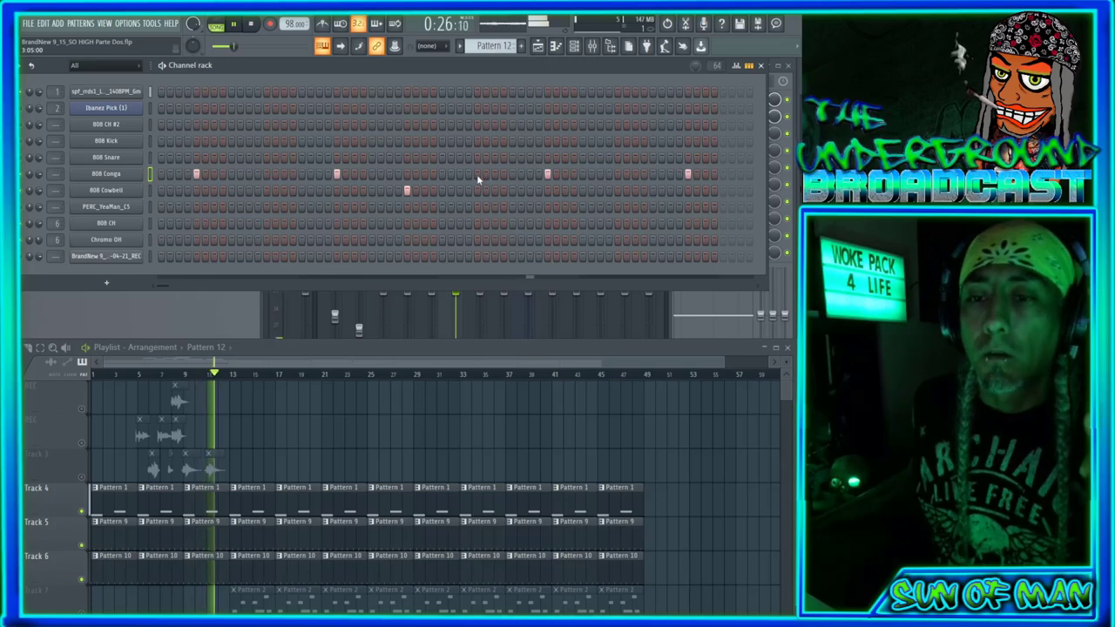
left_click(476, 174)
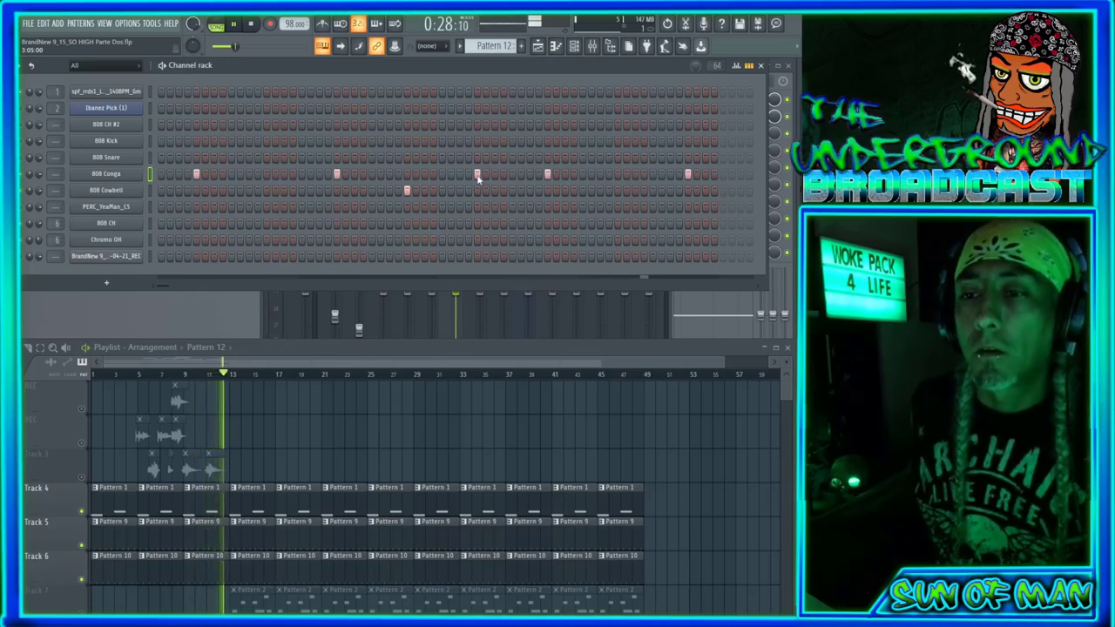
left_click(687, 190)
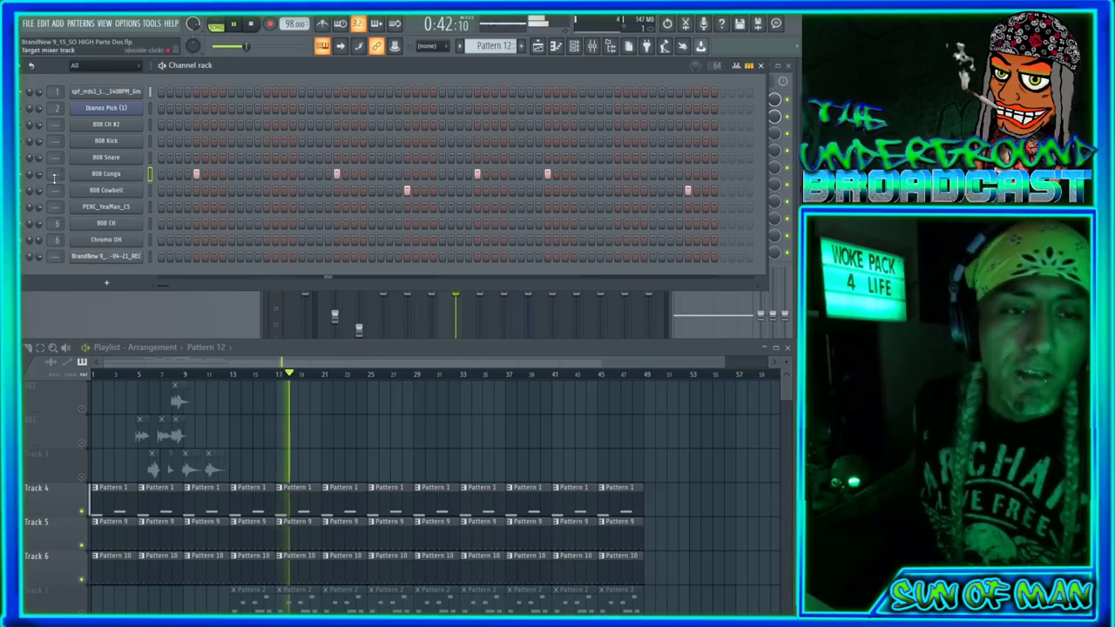
Step: Route the 808 Conga and 808 Cowbell channels to Insert 6 and lower the cowbell's channel volume
scroll(58, 176, "up", 6)
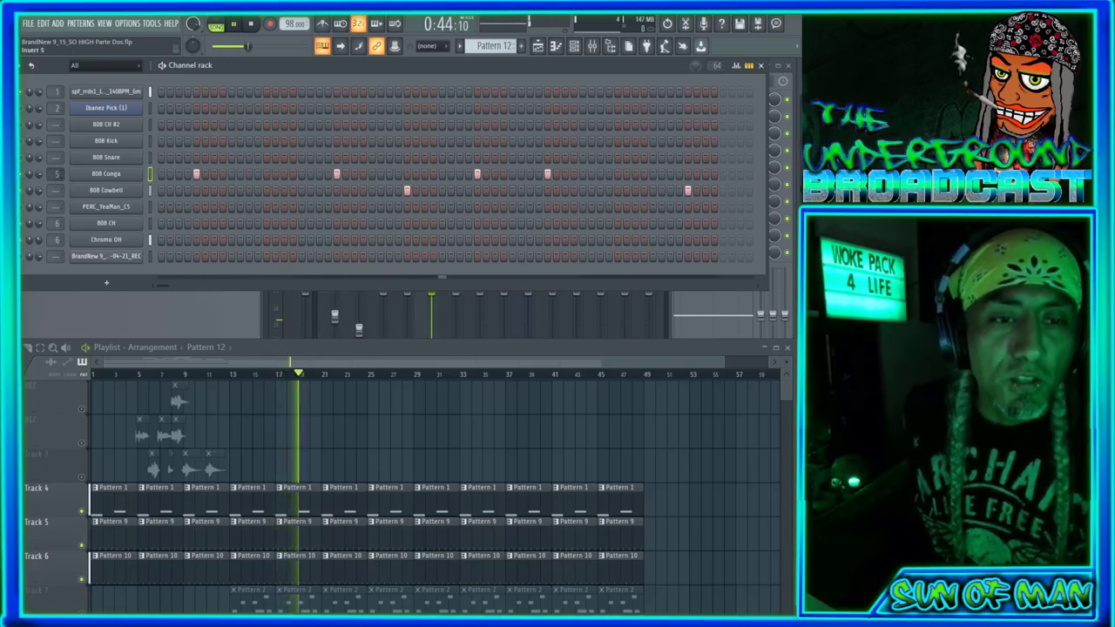
scroll(57, 190, "up", 5)
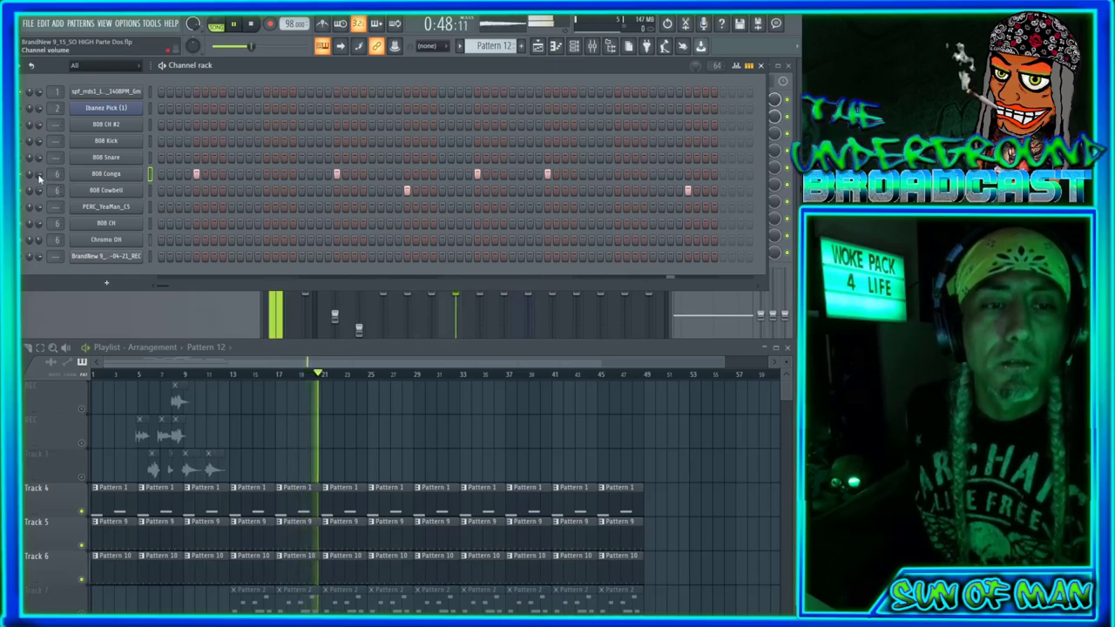
left_click_drag(39, 189, 39, 201)
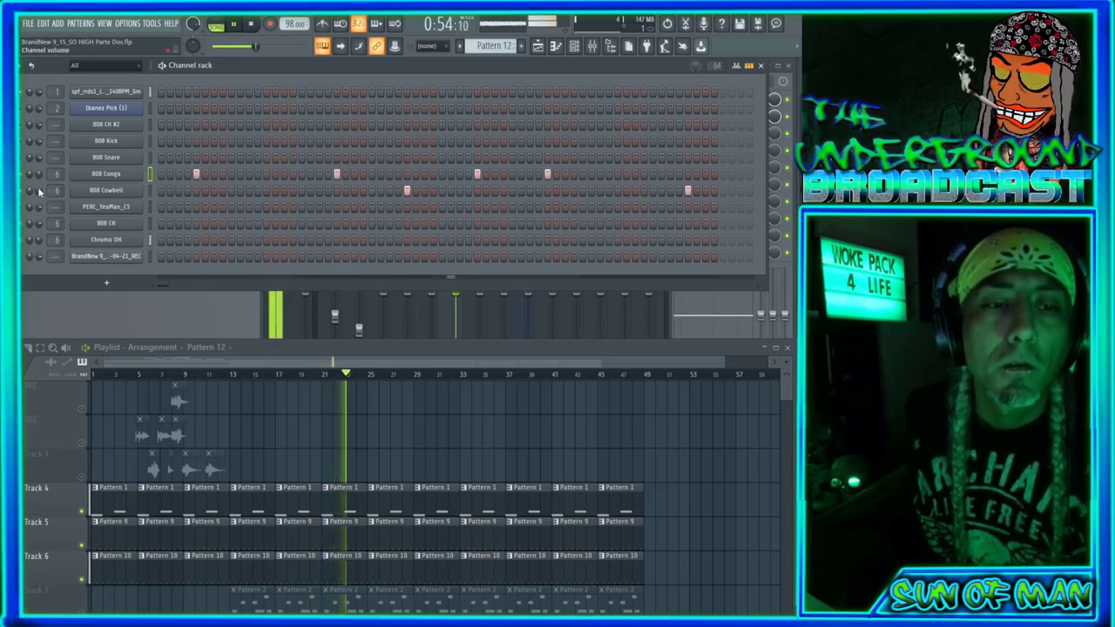
left_click_drag(39, 190, 39, 209)
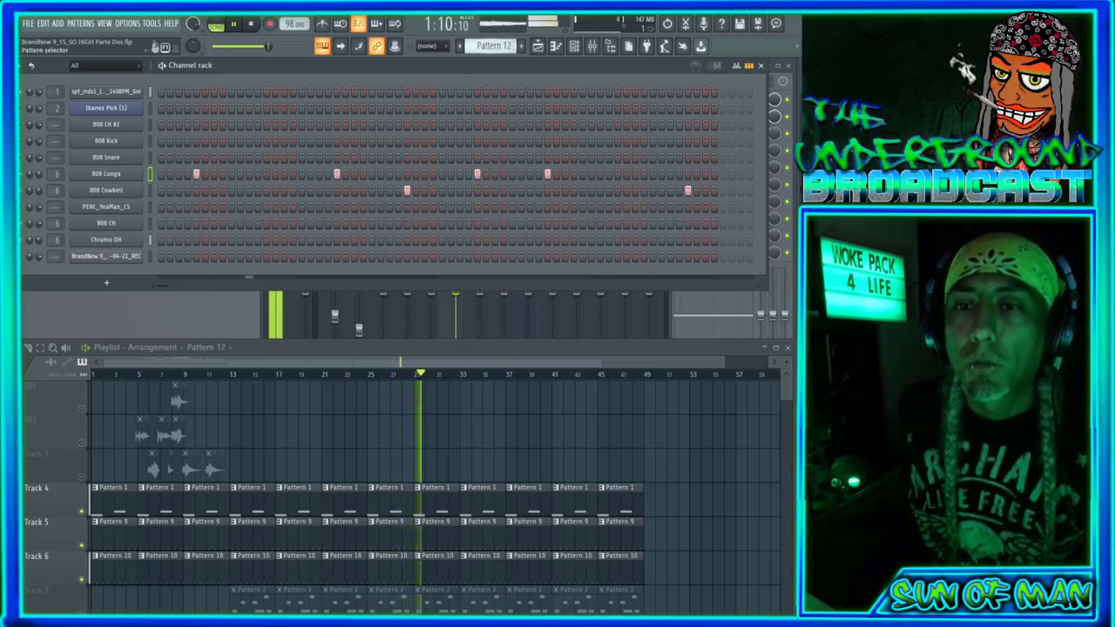
Step: Switch to Pattern 11, route the 808 Kick and 808 Snare channels to Insert 6, and adjust their channel volumes during playback
scroll(493, 46, "up", 1)
scroll(493, 46, "down", 2)
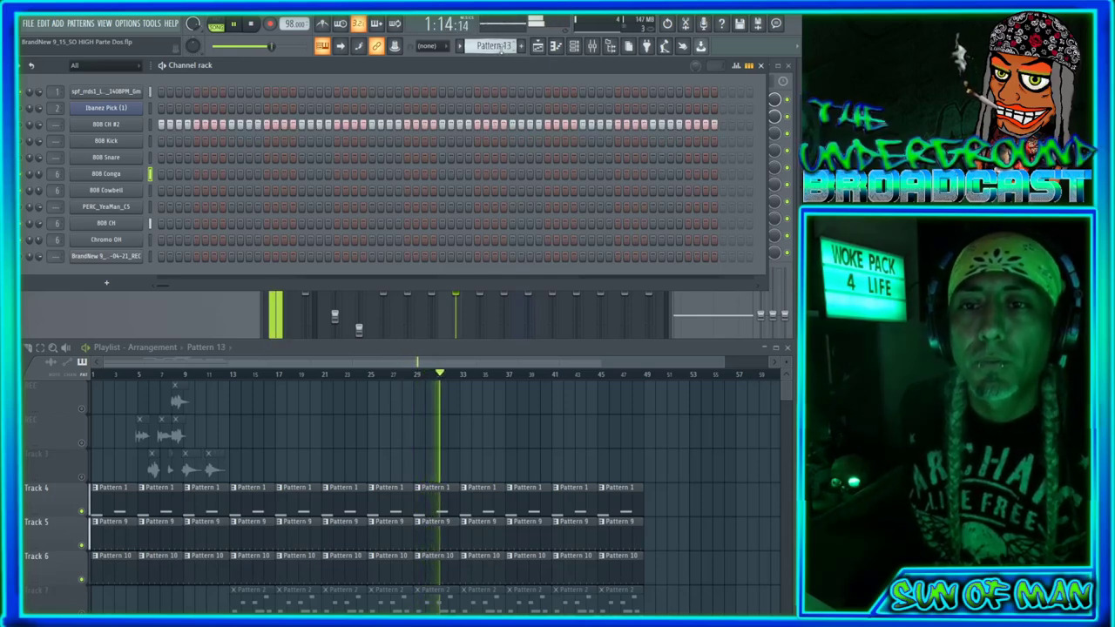
scroll(497, 47, "up", 2)
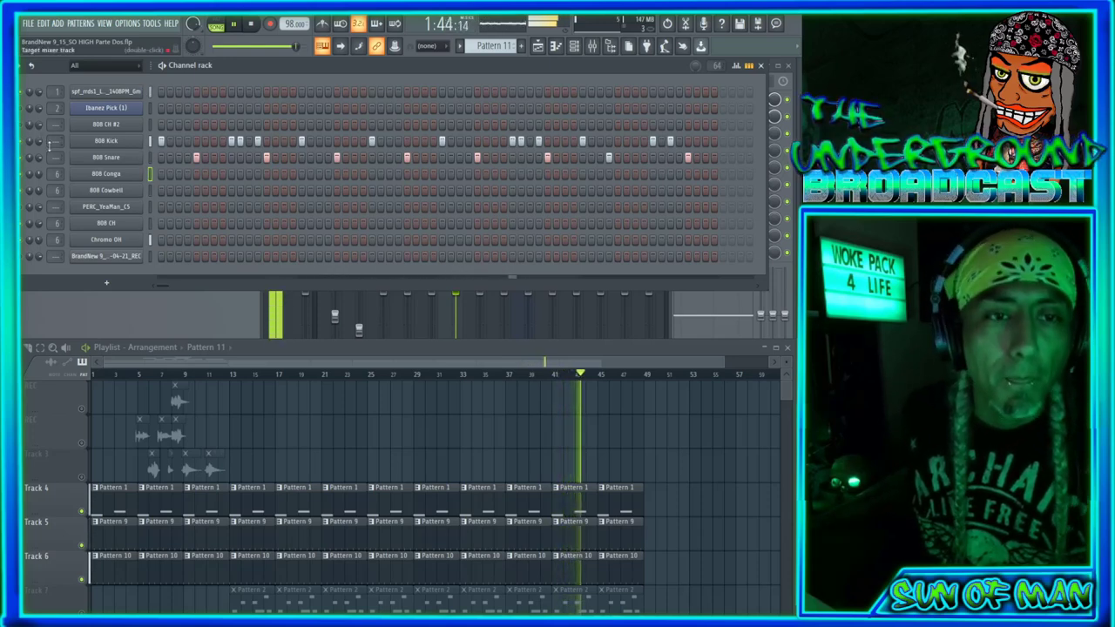
left_click_drag(58, 141, 58, 122)
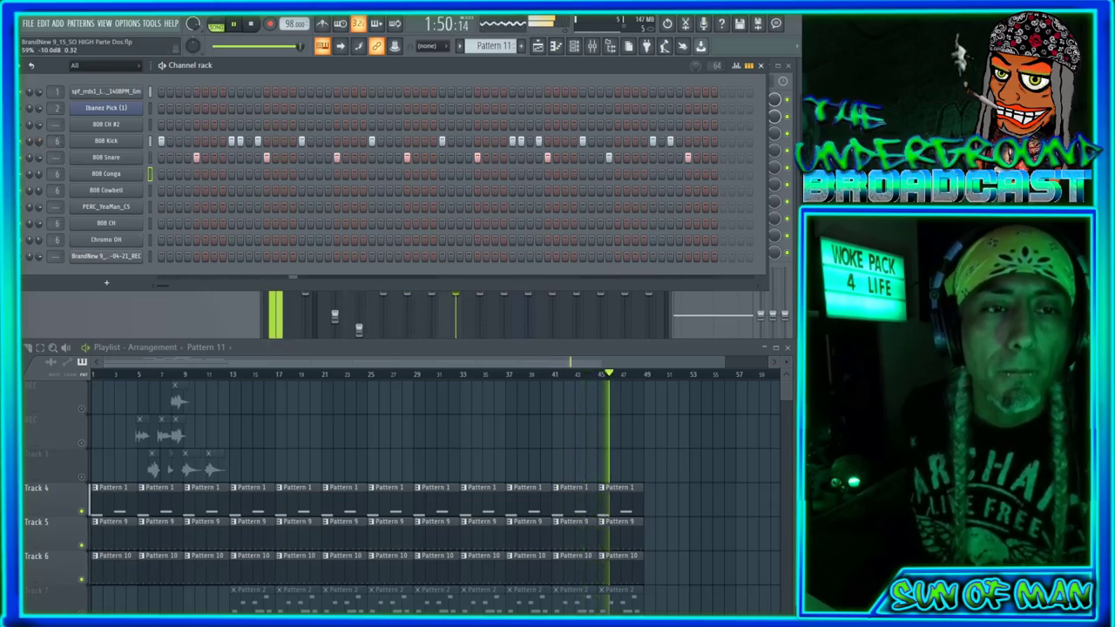
left_click_drag(39, 143, 40, 145)
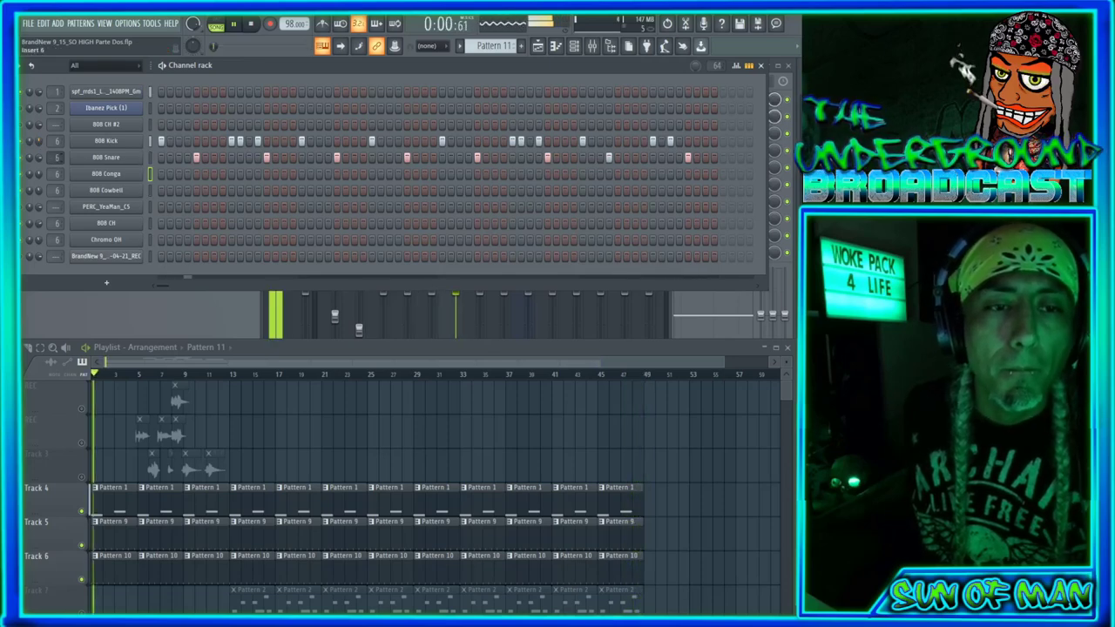
mouse_move(39, 159)
left_mouse_down()
mouse_move(39, 169)
mouse_move(39, 149)
left_mouse_up()
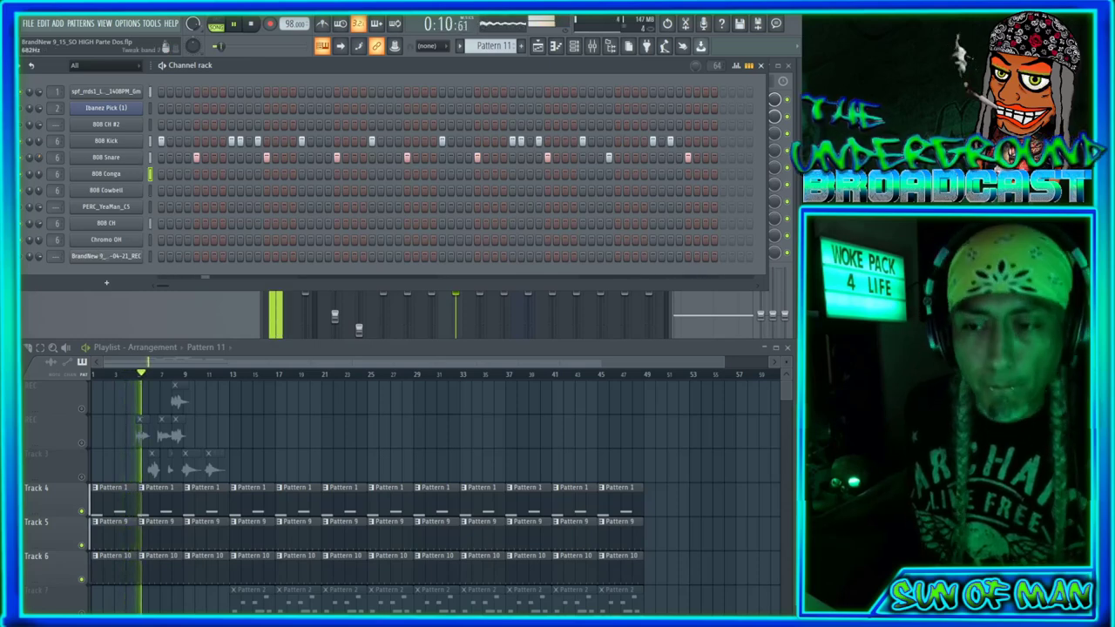
Step: Add Fruity Limiter to the third effect slot of Insert 6, lower its ceiling, and close its window
key("F9")
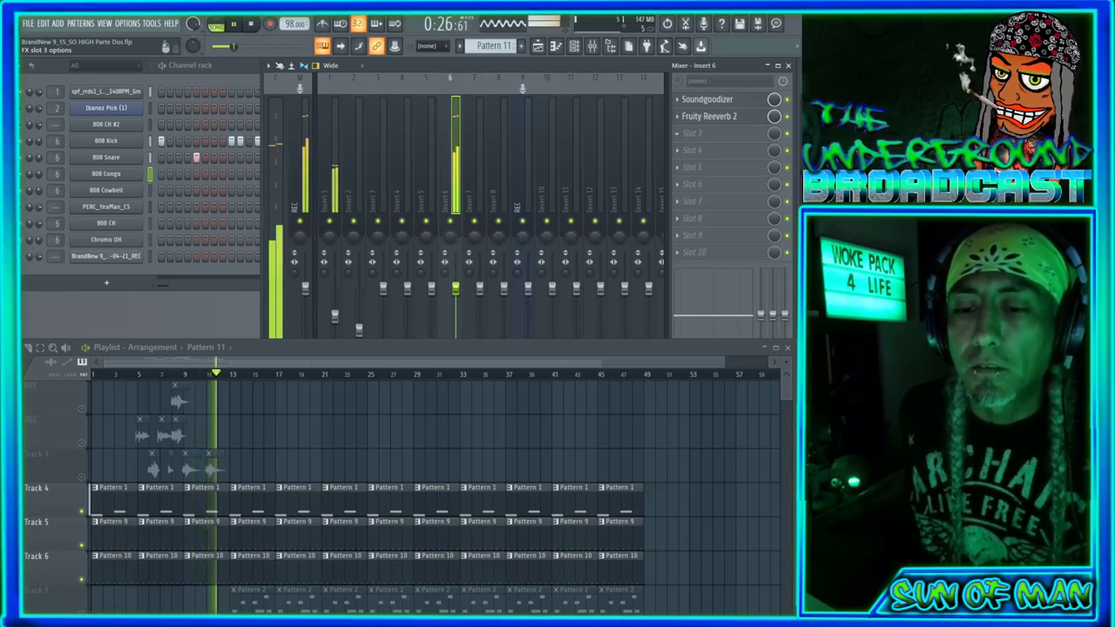
left_click(498, 293)
left_click_drag(361, 290, 525, 337)
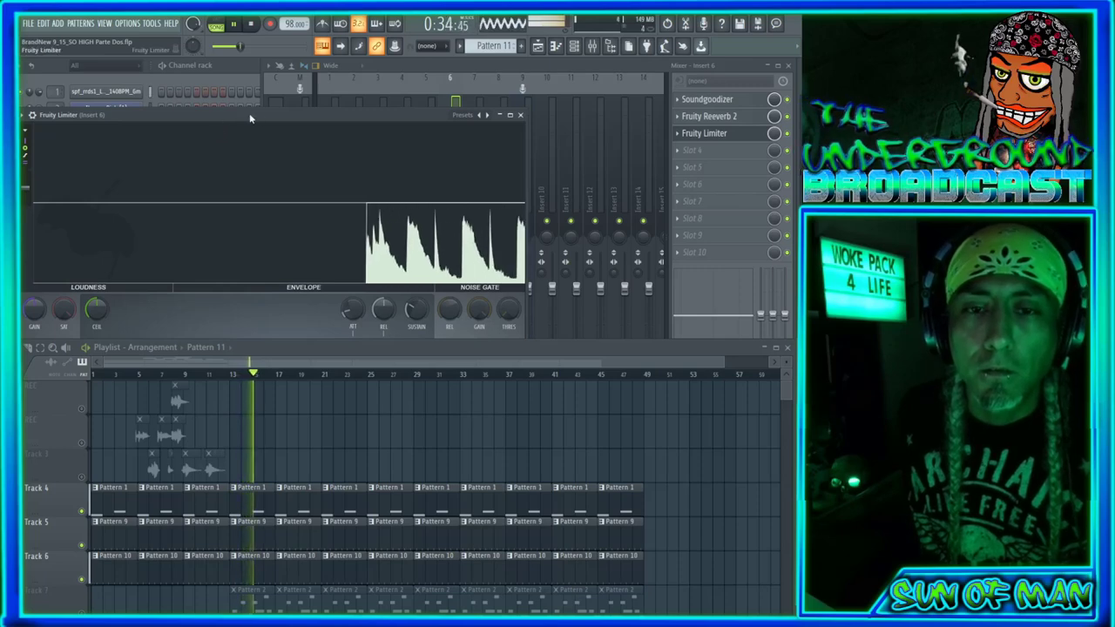
mouse_move(96, 308)
left_mouse_down()
mouse_move(95, 336)
mouse_move(96, 311)
left_mouse_up()
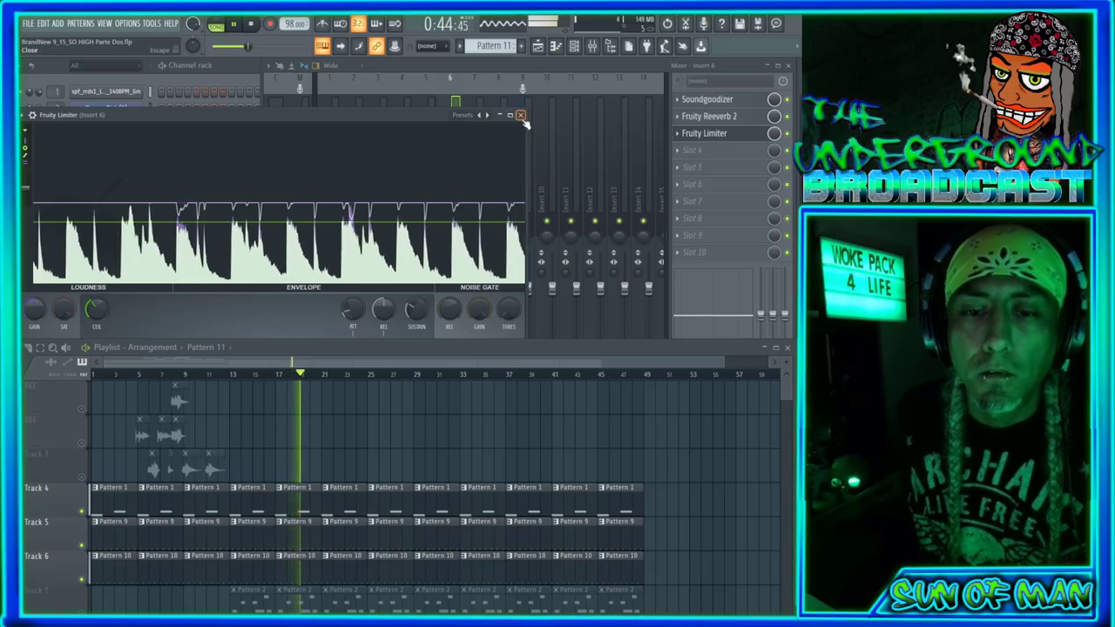
left_click(521, 116)
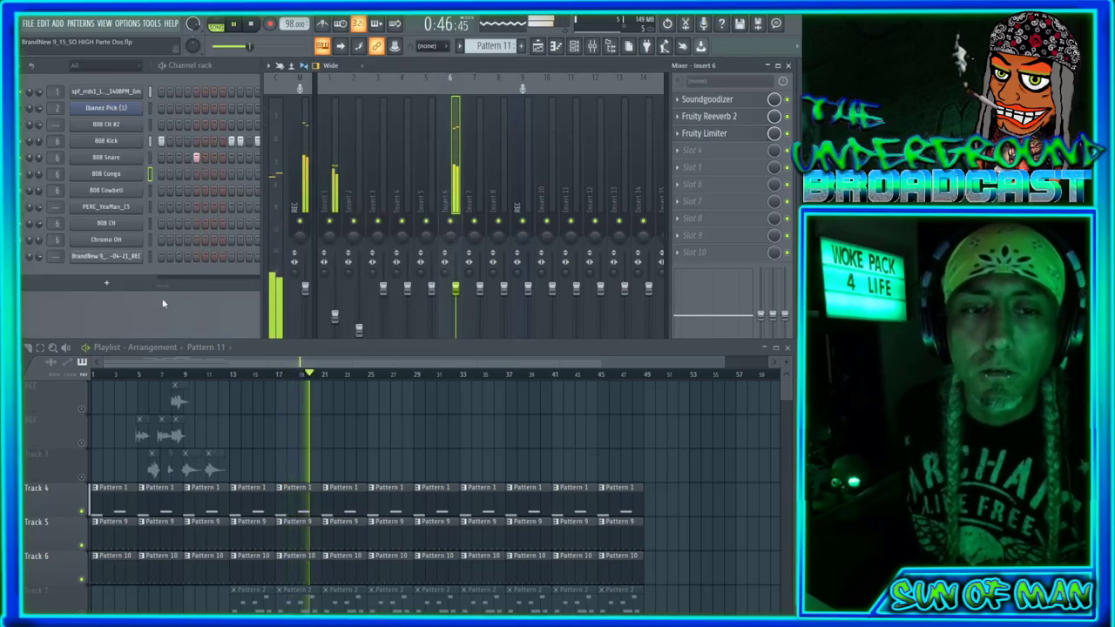
Step: Return to the channel rack, switch to Pattern 13, and route the 808 CH #2 channel to Insert 6
left_click(228, 71)
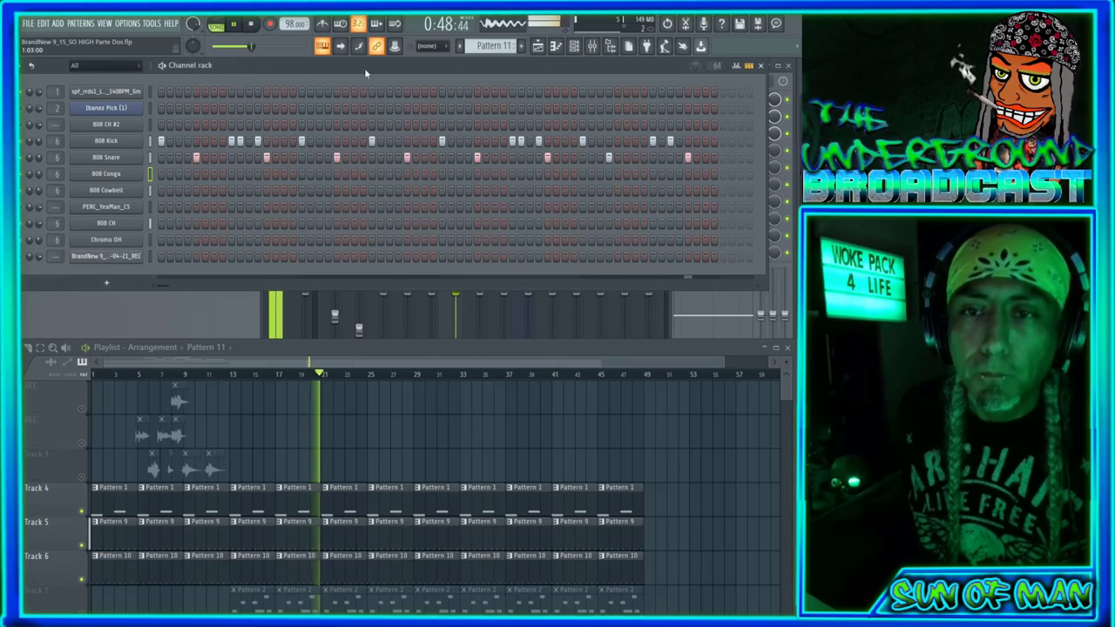
scroll(492, 46, "down", 2)
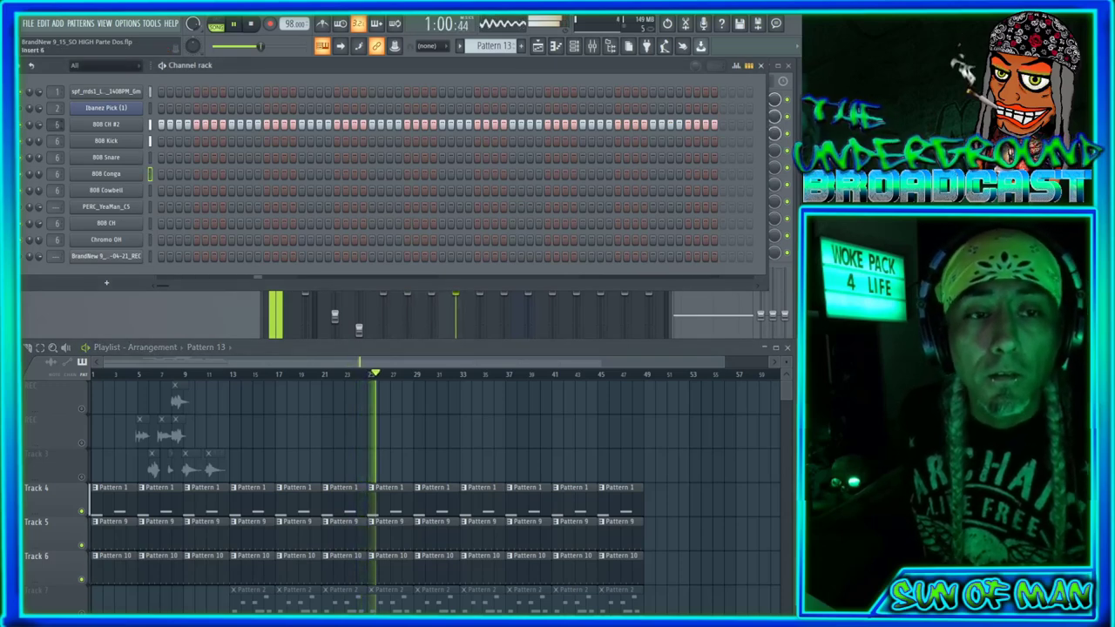
Step: Check the panning and velocity parameters in the channel rack's graph editor, close it, and stop playback
left_click(749, 66)
left_click(737, 67)
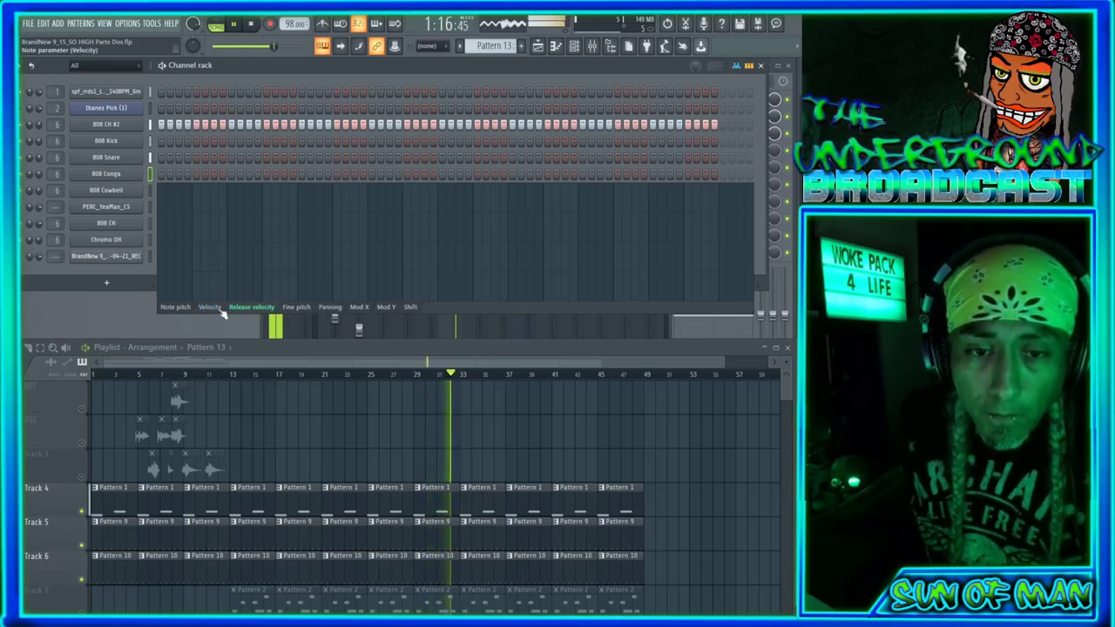
left_click(330, 307)
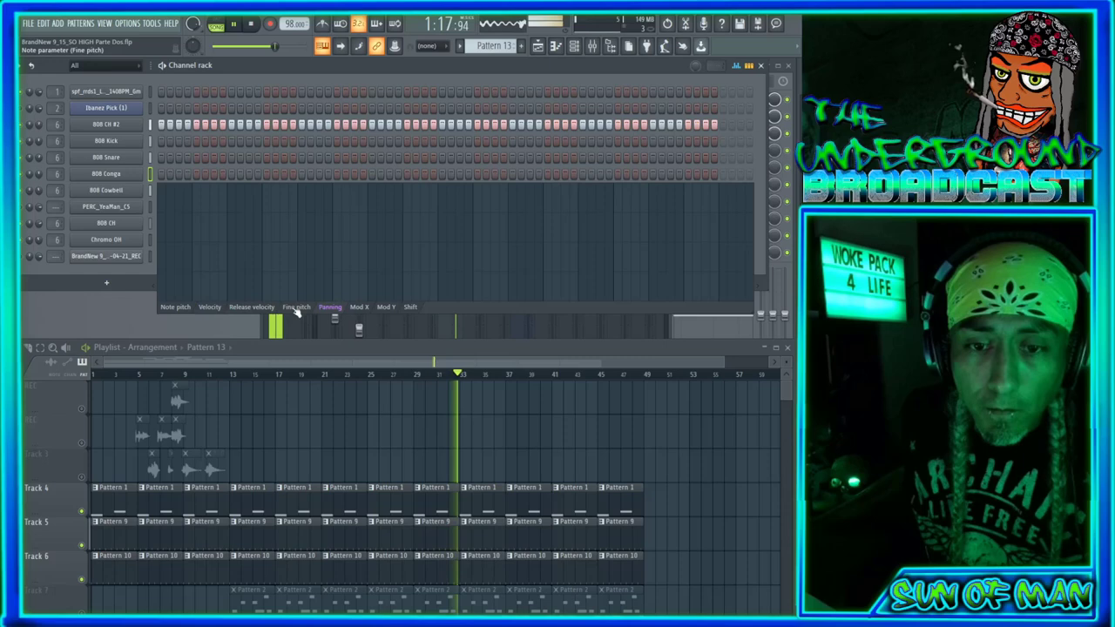
left_click(212, 309)
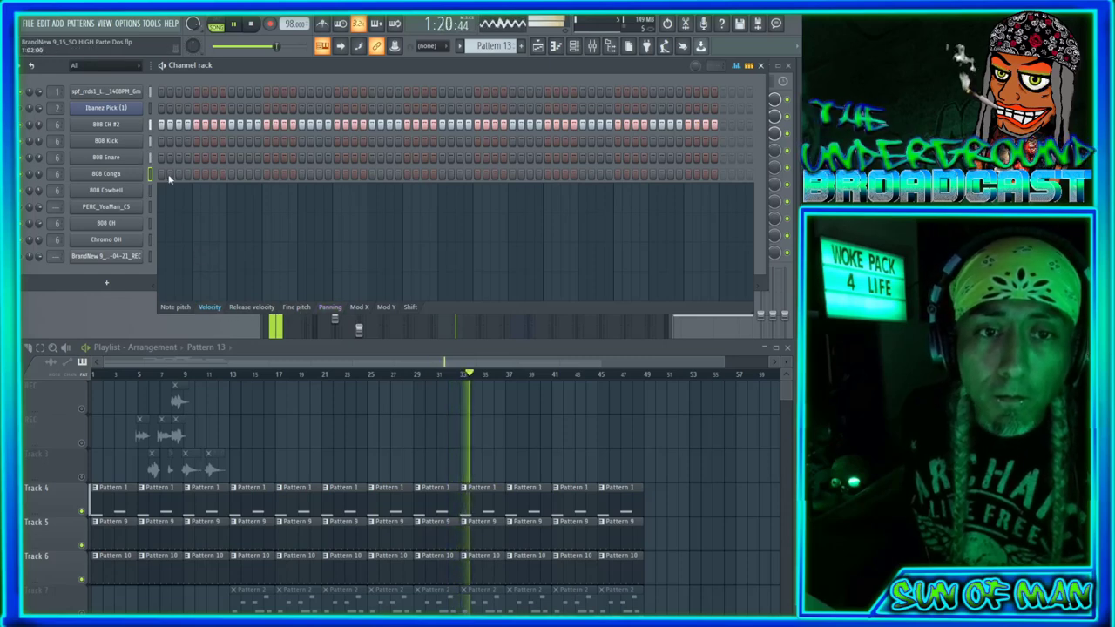
left_click(737, 65)
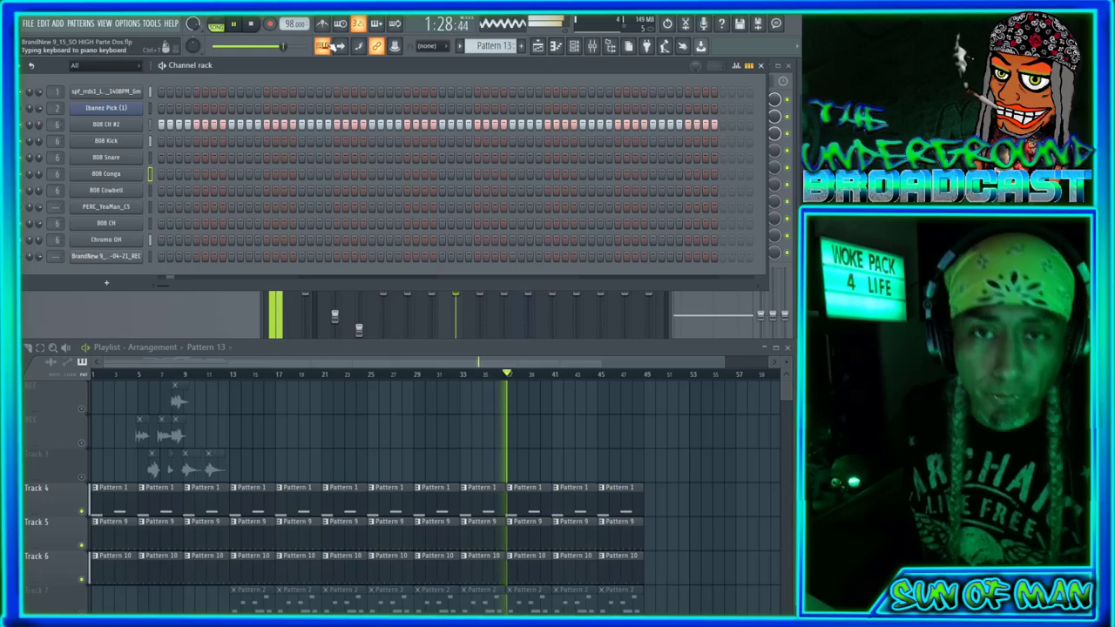
left_click(254, 26)
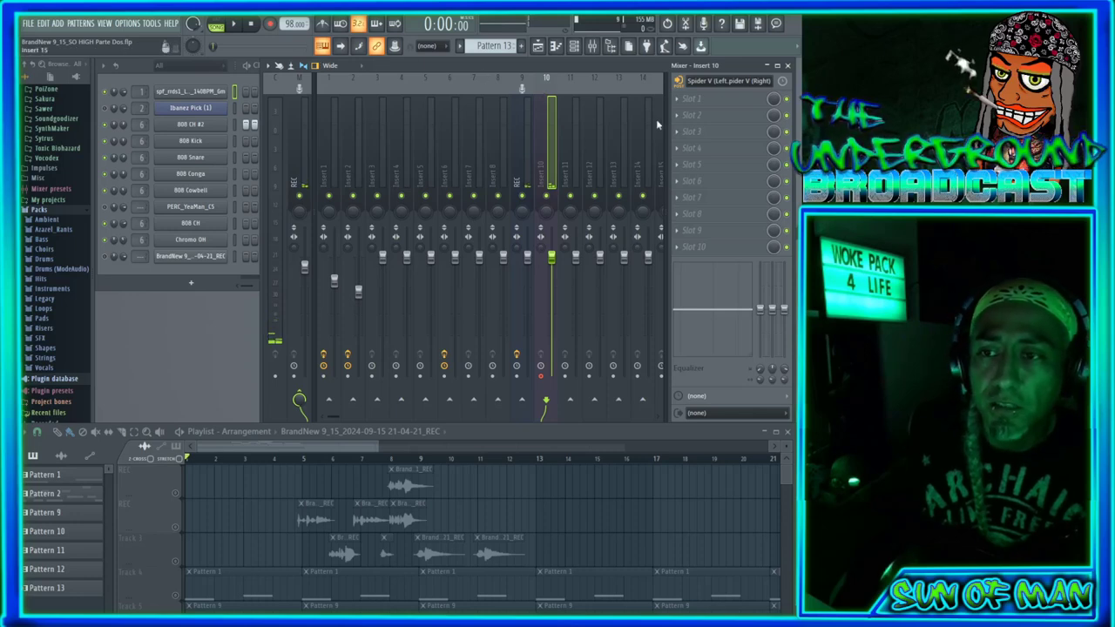
Step: Record a guitar take from the Spider V input on Insert 10 over the song, and stop the recording
left_click(270, 24)
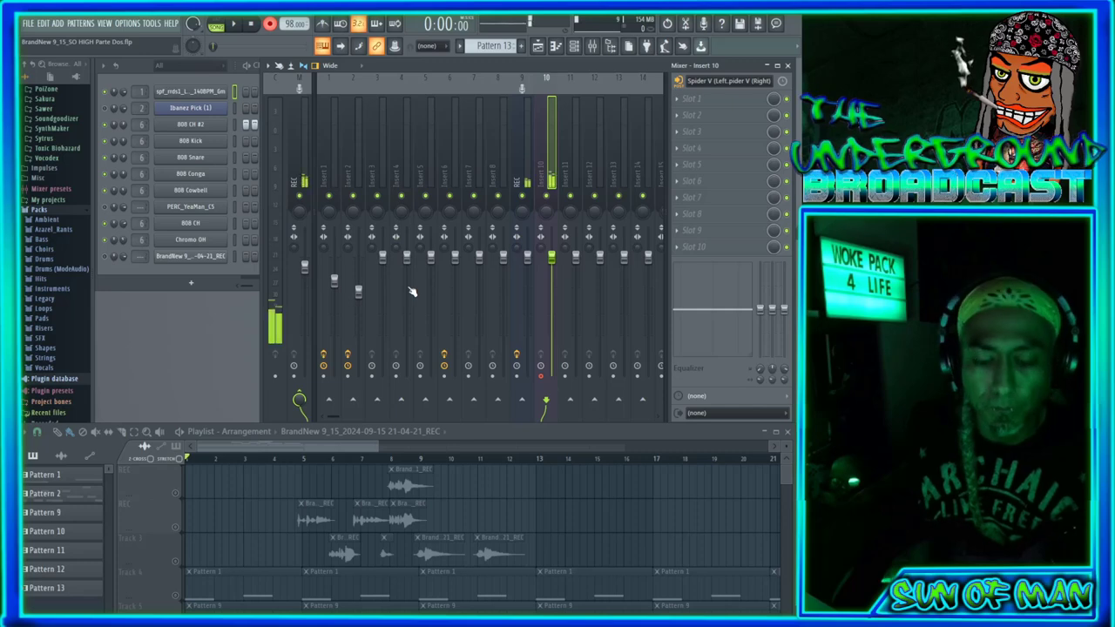
key("space")
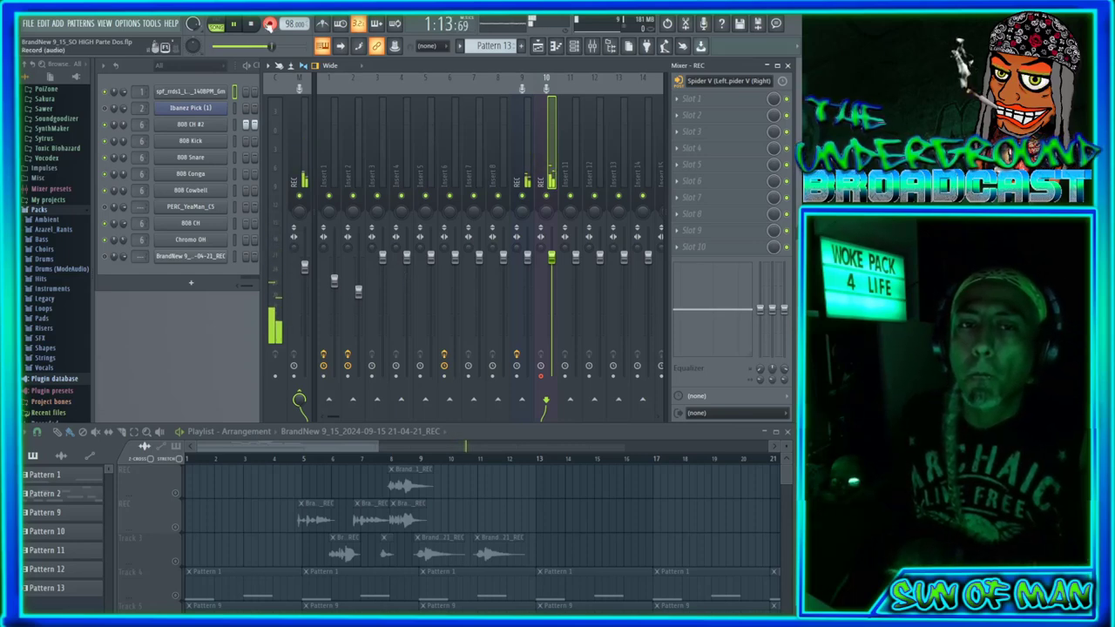
left_click(251, 27)
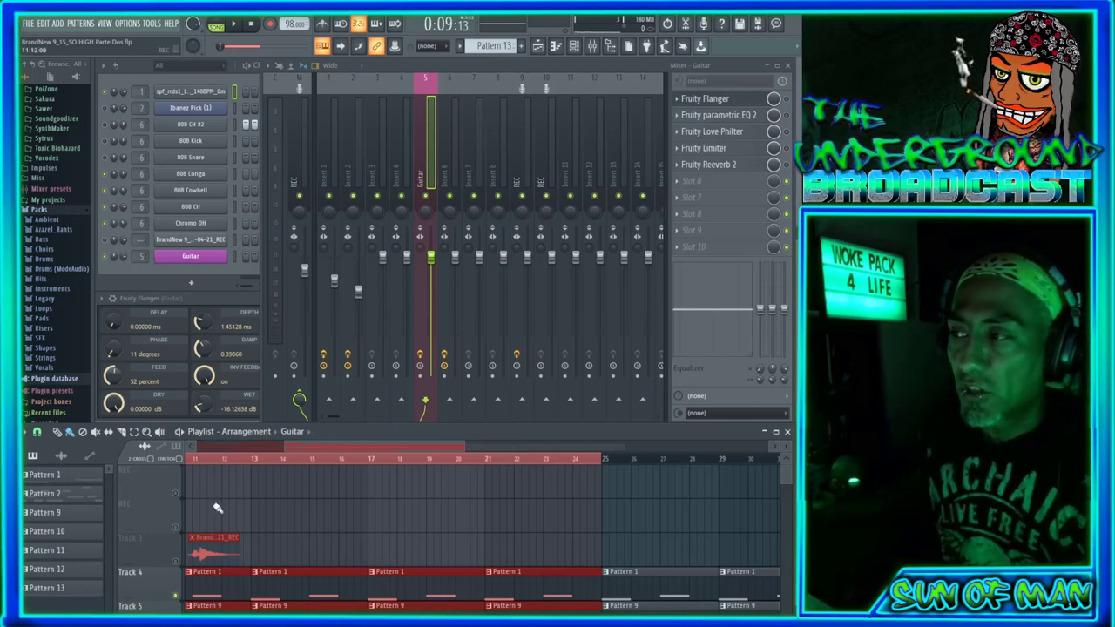
Step: Set the playlist time selection from the start of the recorded Guitar clip to bar 25, play that range, and stop playback
left_click_drag(372, 448, 362, 451)
left_click_drag(297, 452, 296, 451)
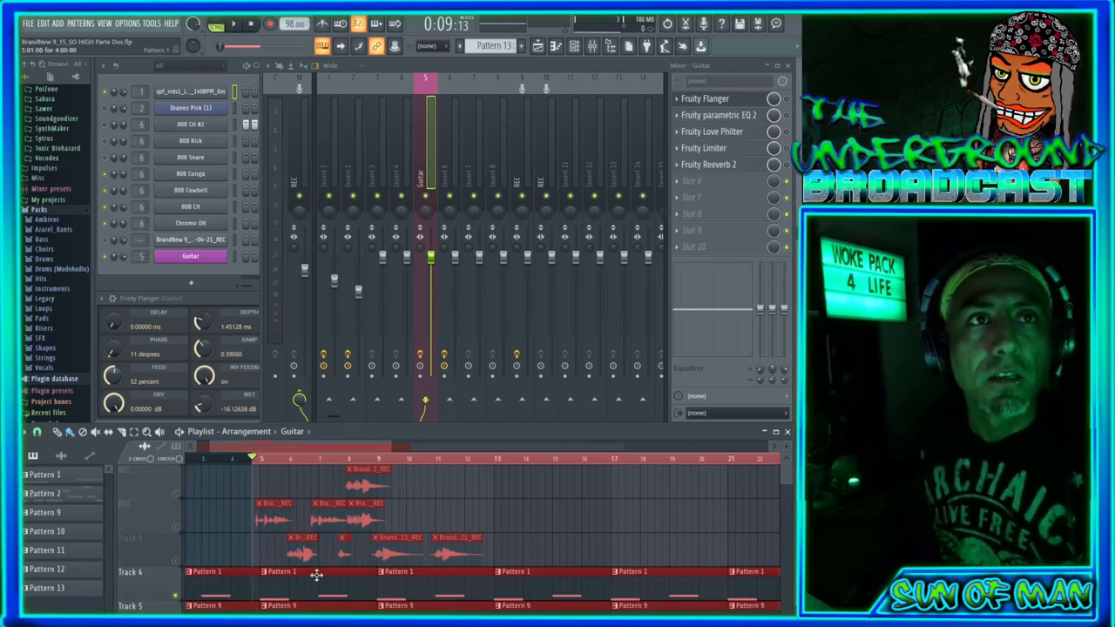
scroll(720, 604, "down", 5)
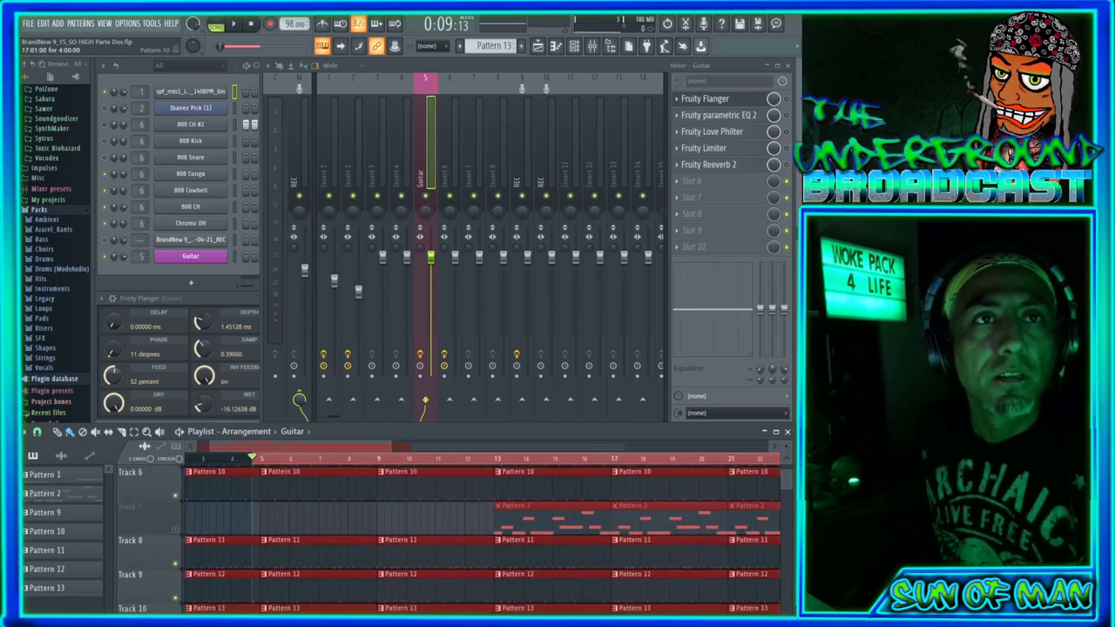
scroll(398, 536, "down", 2)
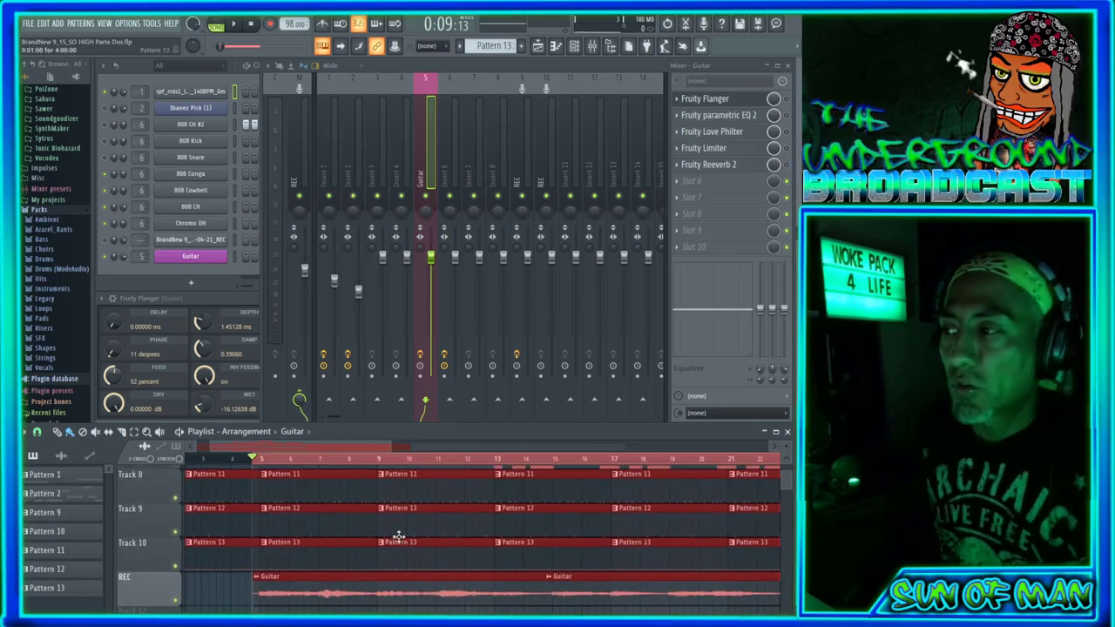
left_click(257, 460)
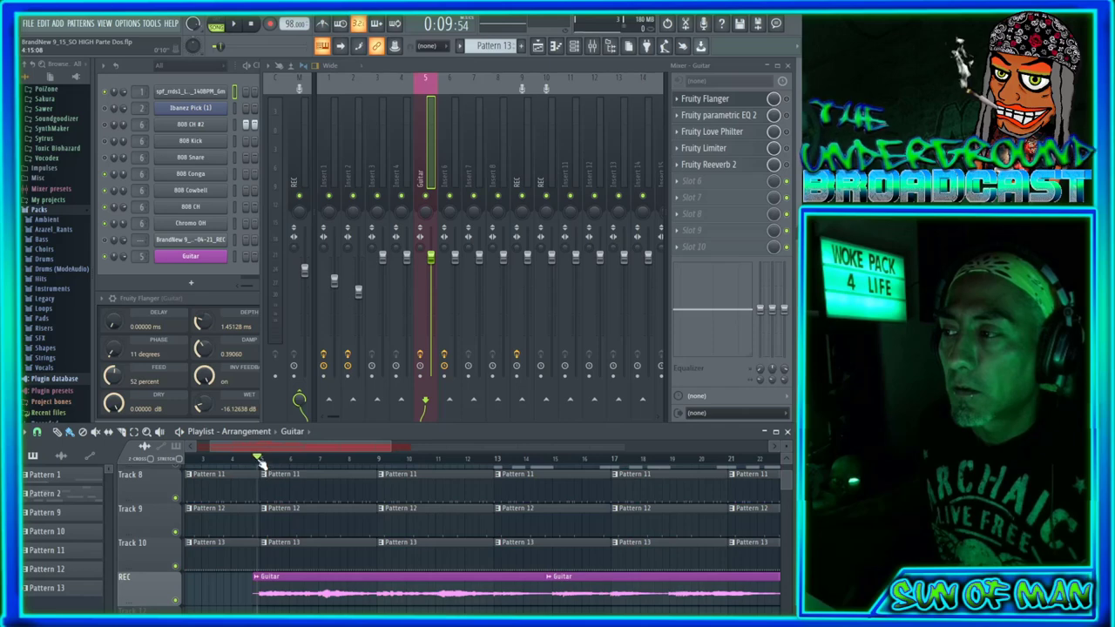
left_click_drag(259, 461, 360, 468)
left_click_drag(257, 464, 598, 547)
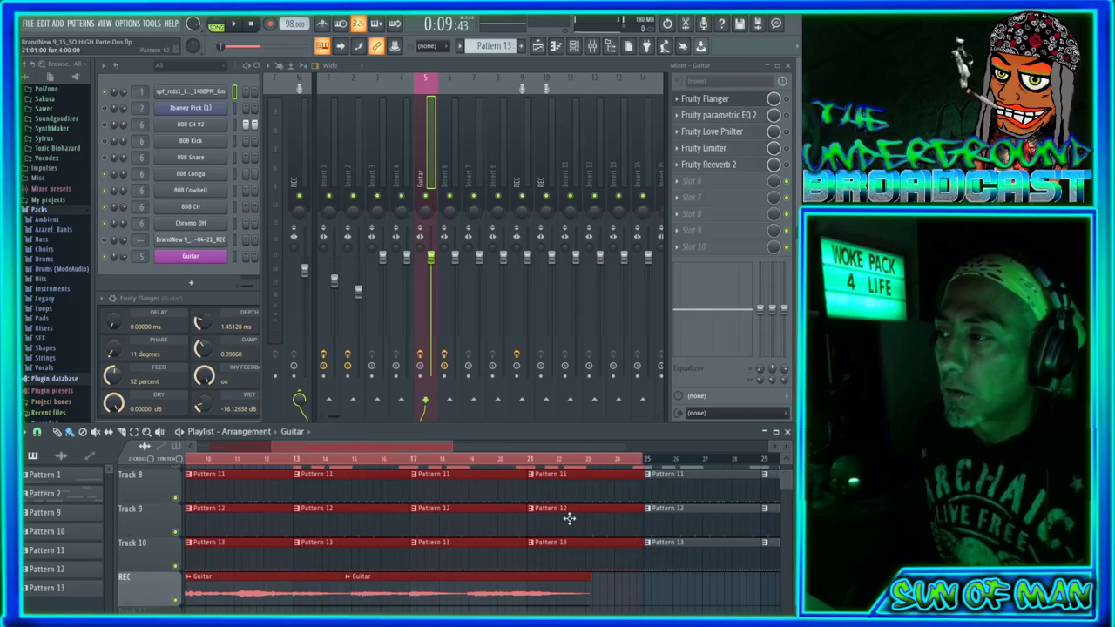
left_click_drag(350, 448, 281, 454)
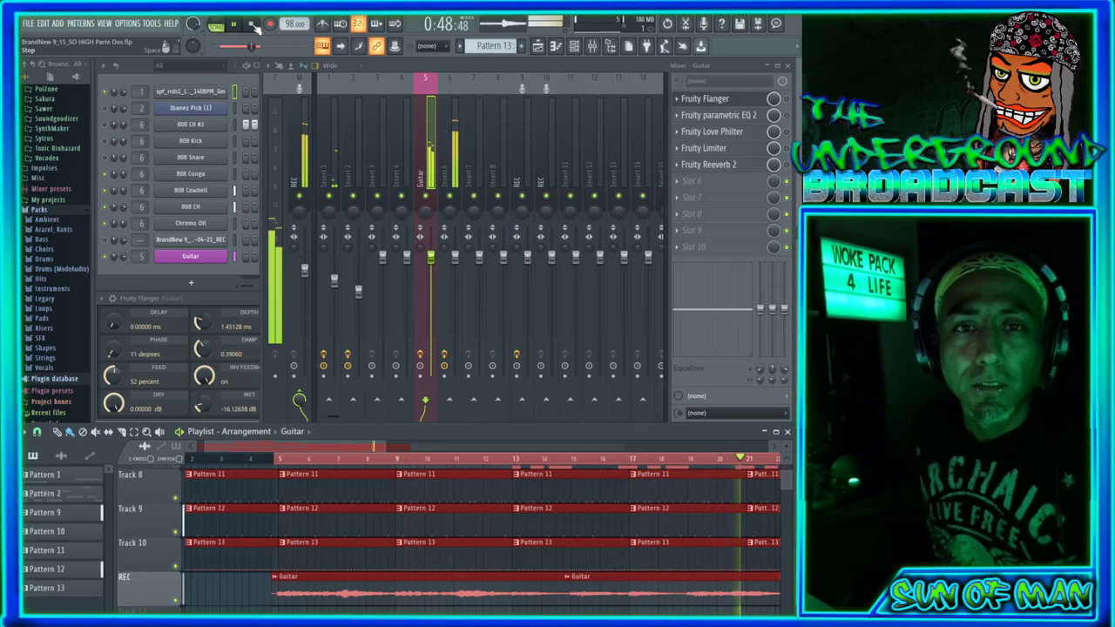
left_click(252, 25)
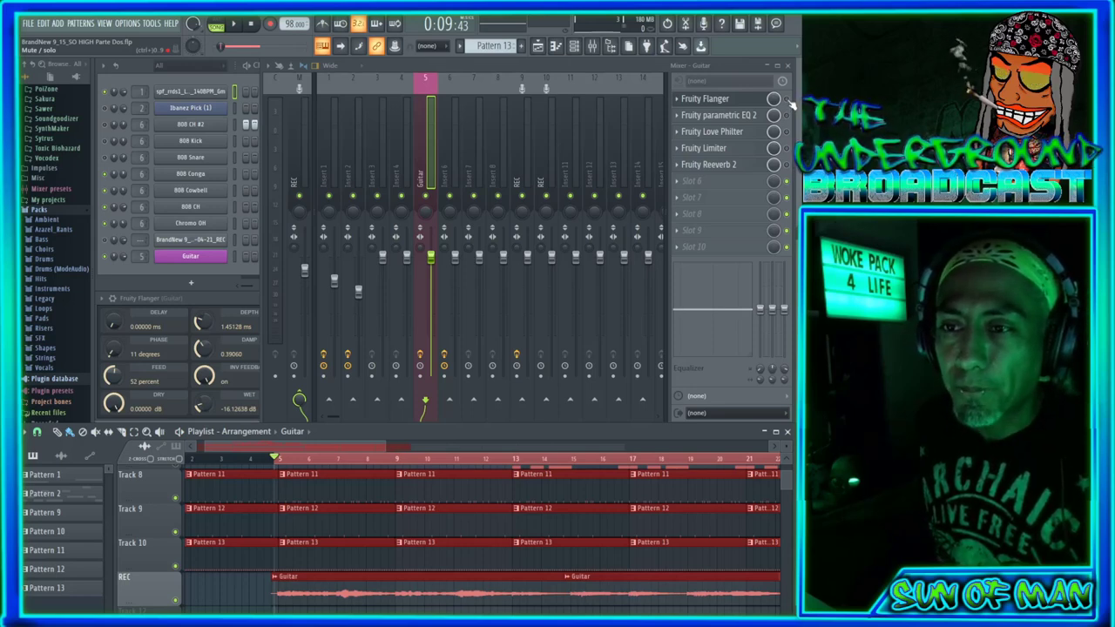
Step: Enable Fruity Flanger and Fruity Parametric EQ 2 on the Guitar insert, auditioning the guitar through them during playback
left_click(740, 101)
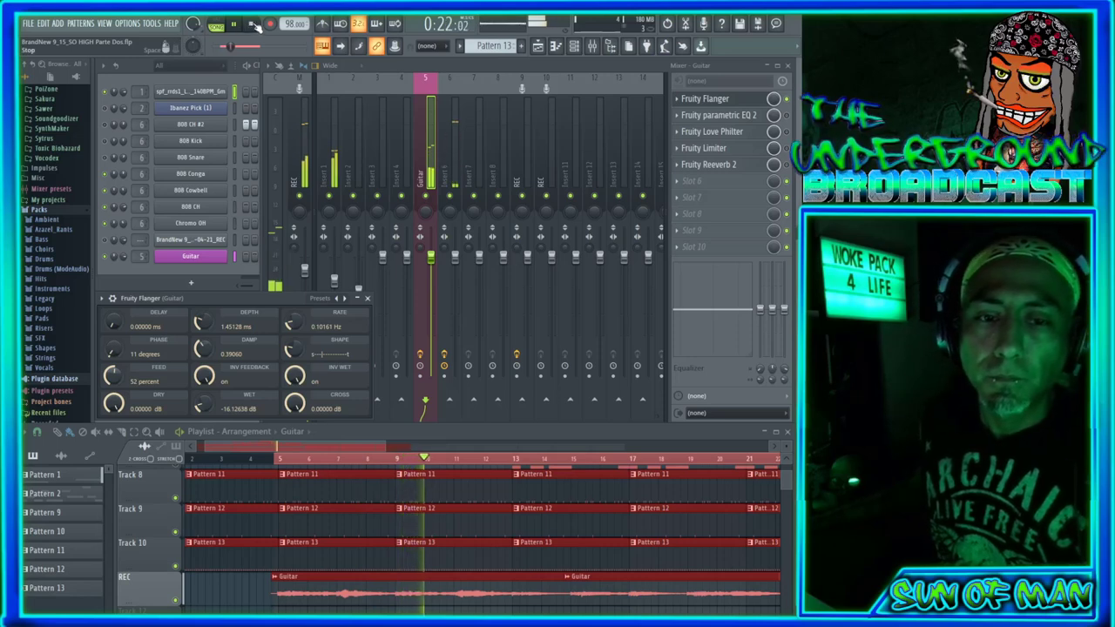
left_click(787, 122)
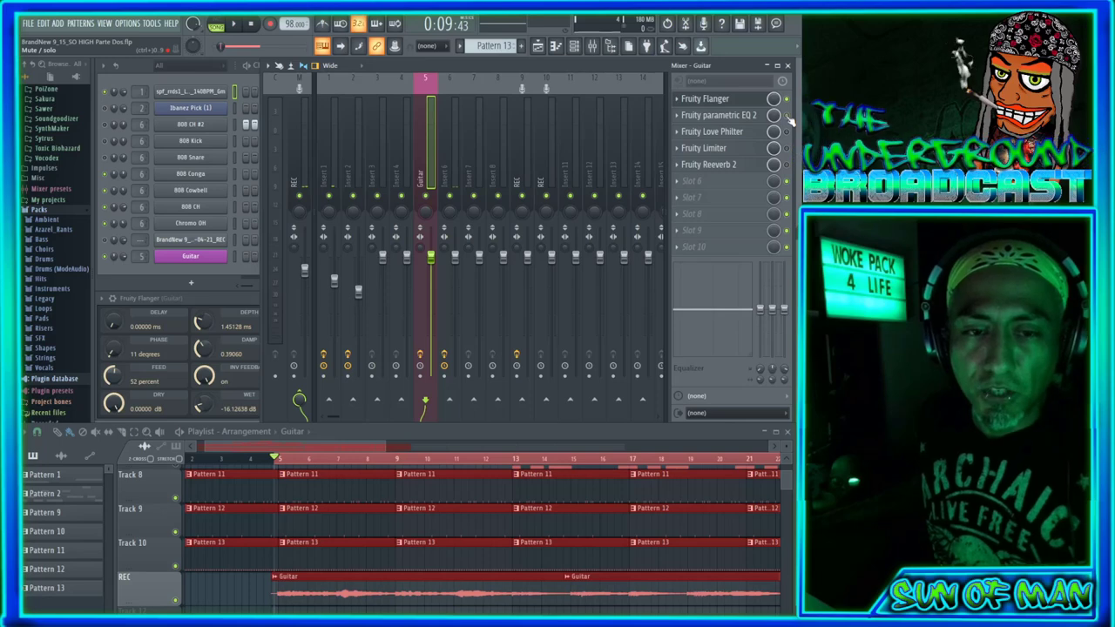
left_click(747, 117)
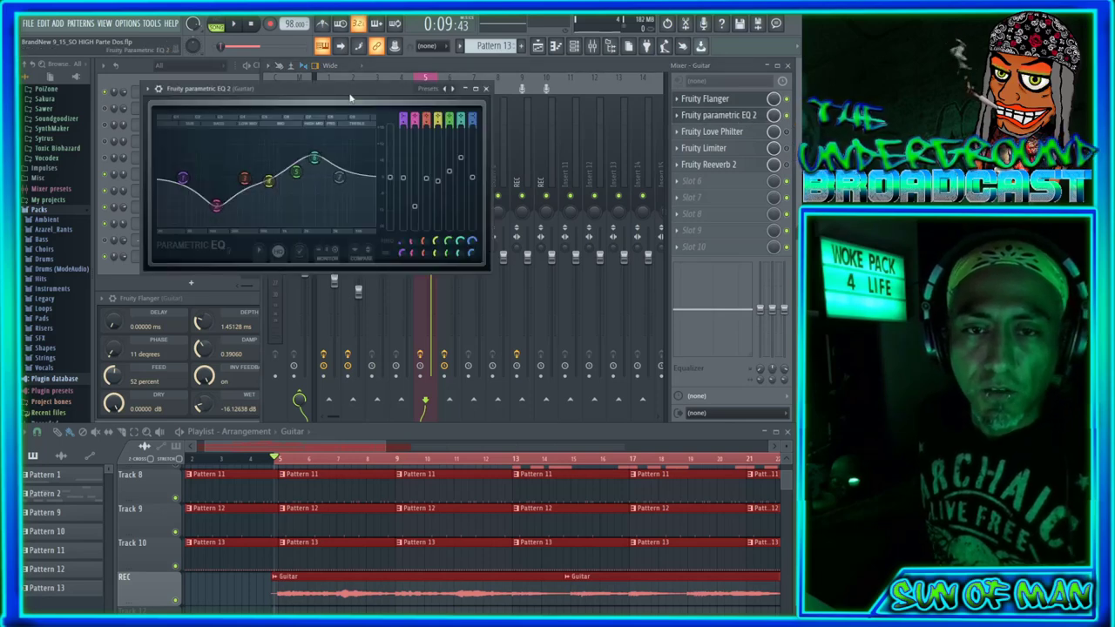
left_click_drag(350, 99, 297, 113)
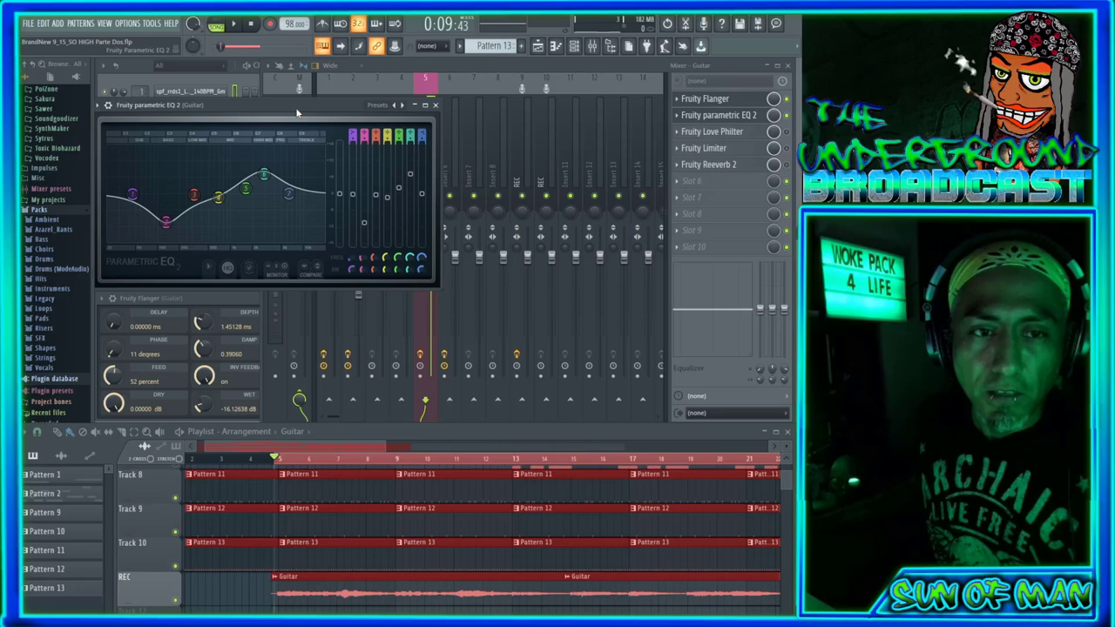
left_click(238, 26)
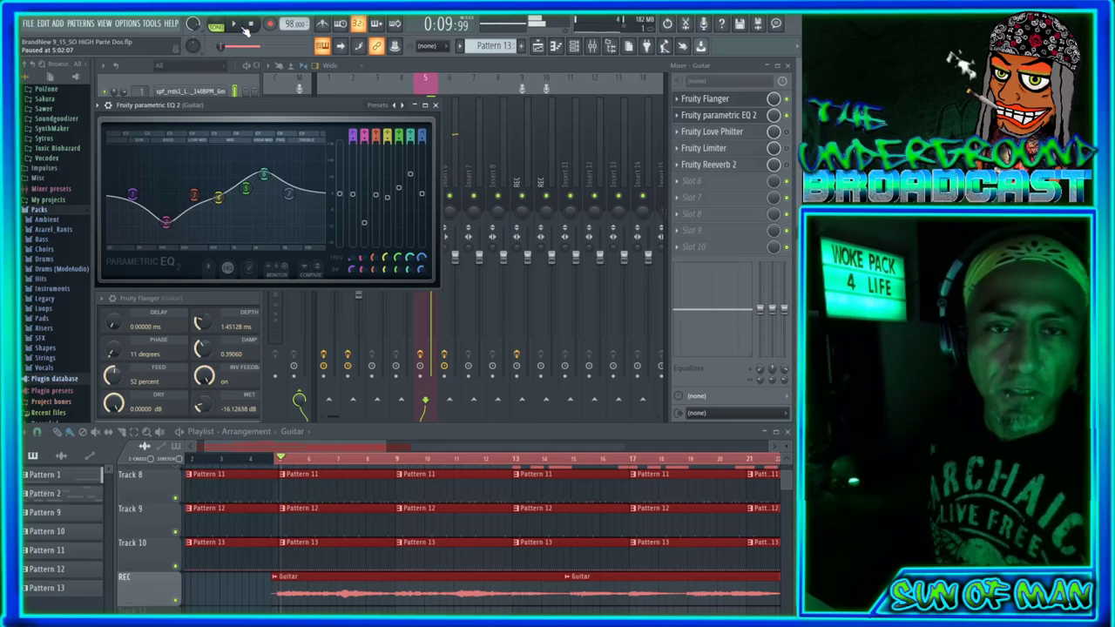
left_click(238, 26)
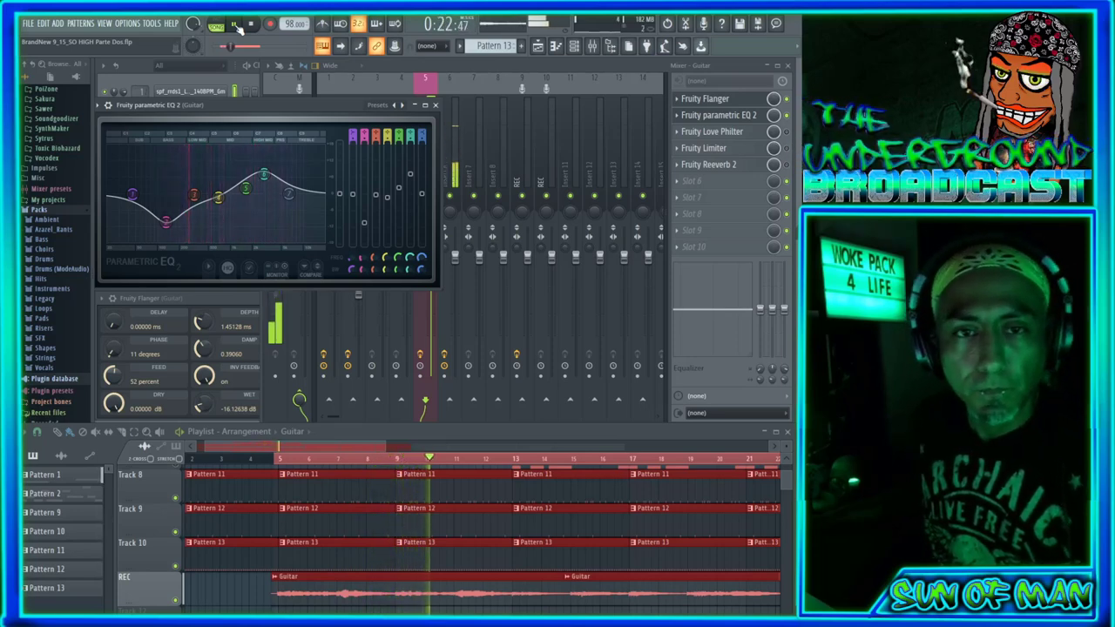
left_click(436, 105)
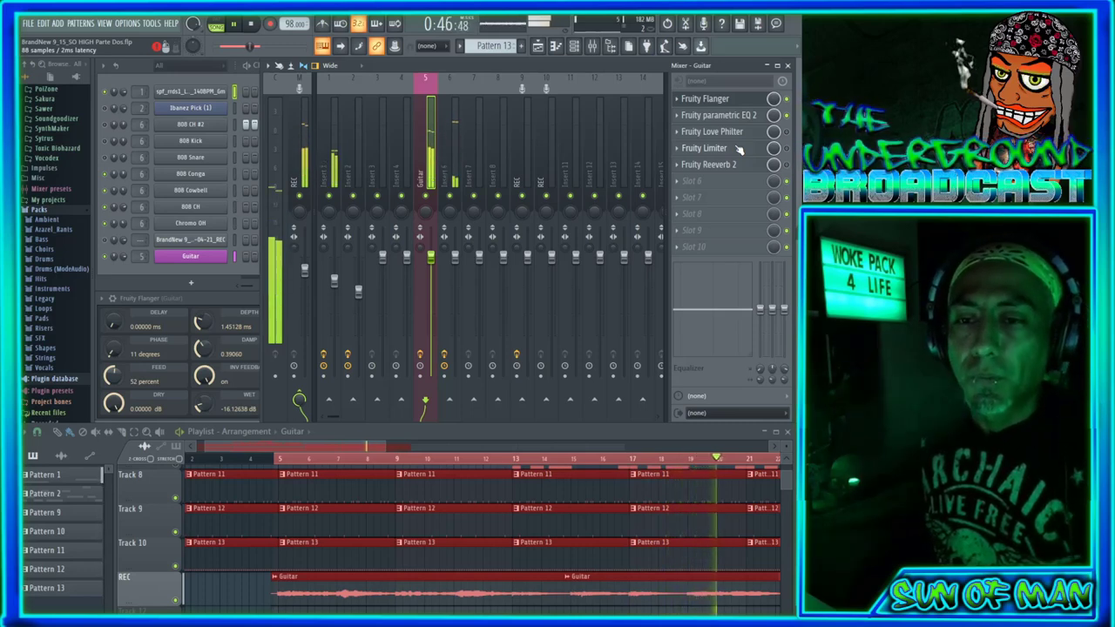
left_click(256, 29)
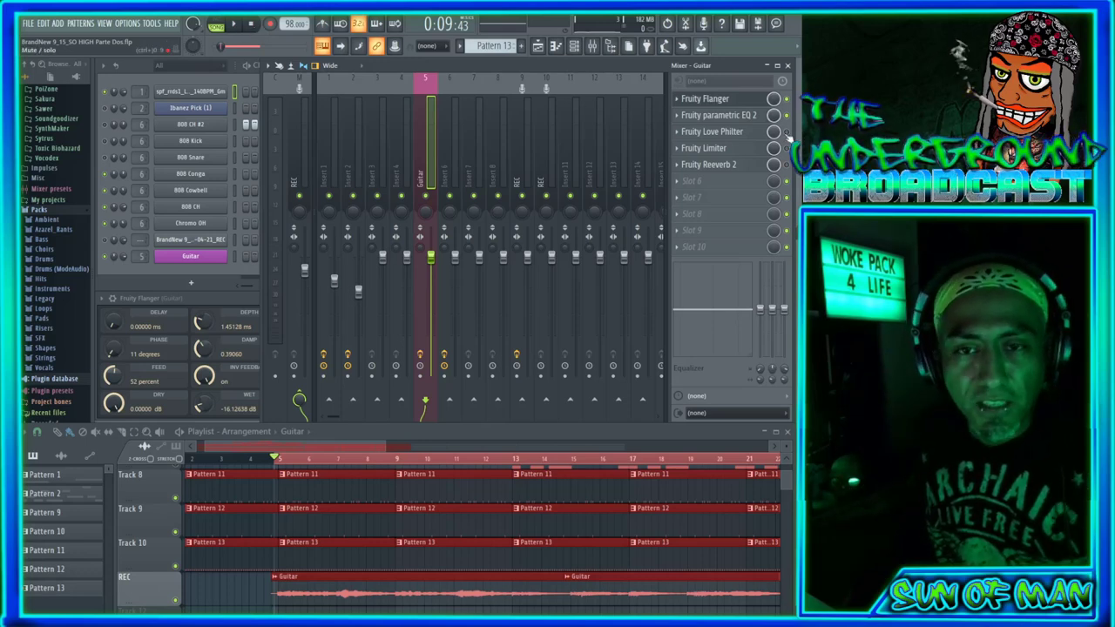
Step: Enable Fruity Love Philter on the Guitar insert, view its settings during playback, and close its window
left_click(759, 132)
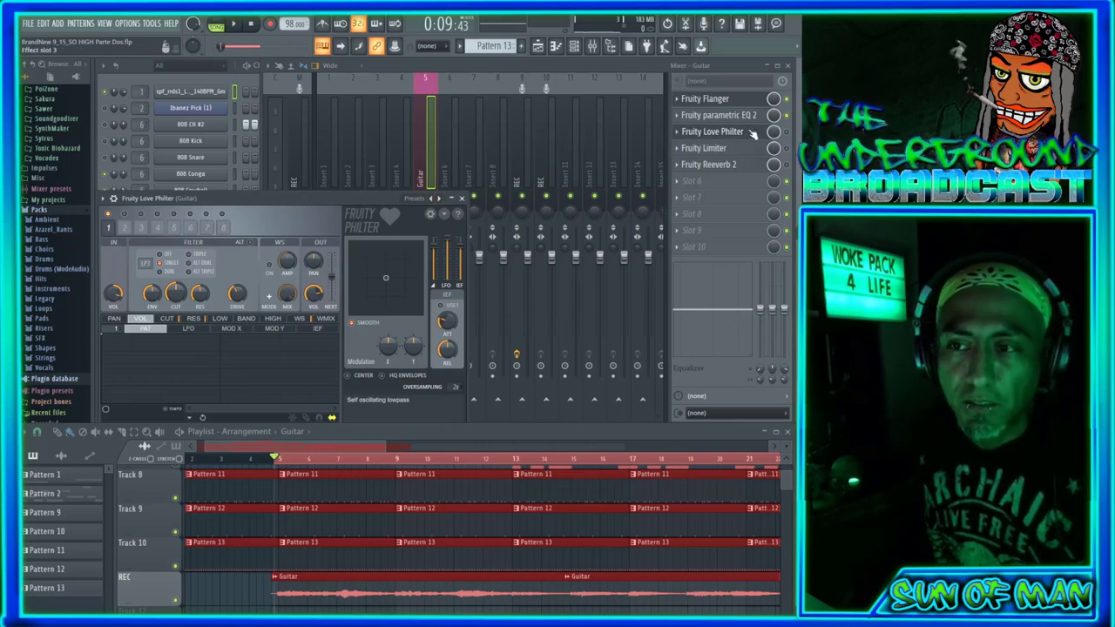
left_click(785, 132)
left_click(252, 189)
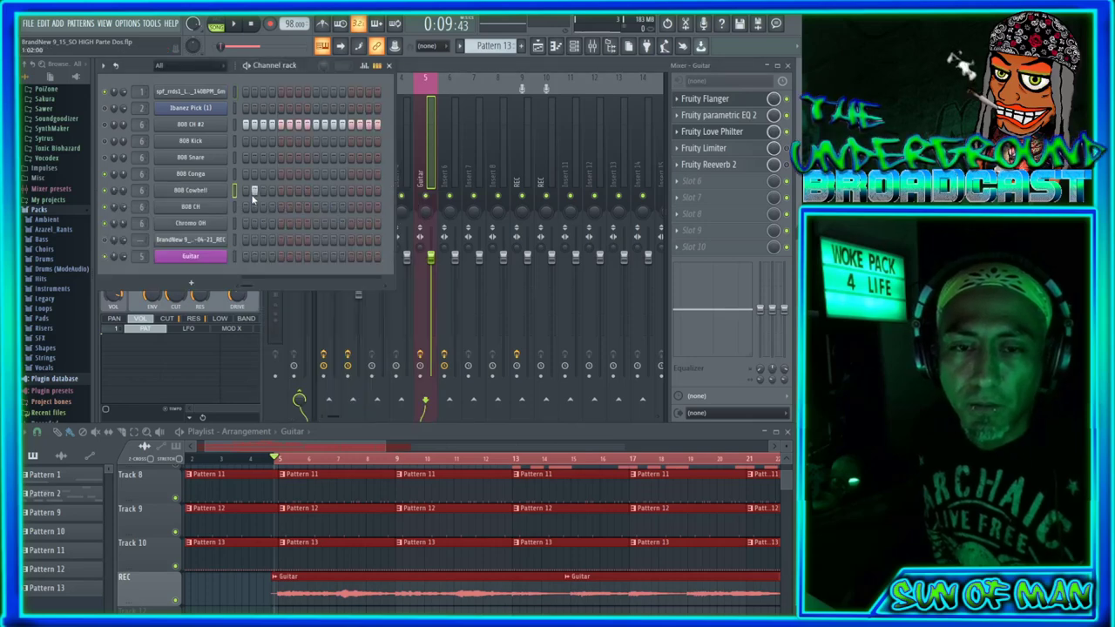
left_click(220, 310)
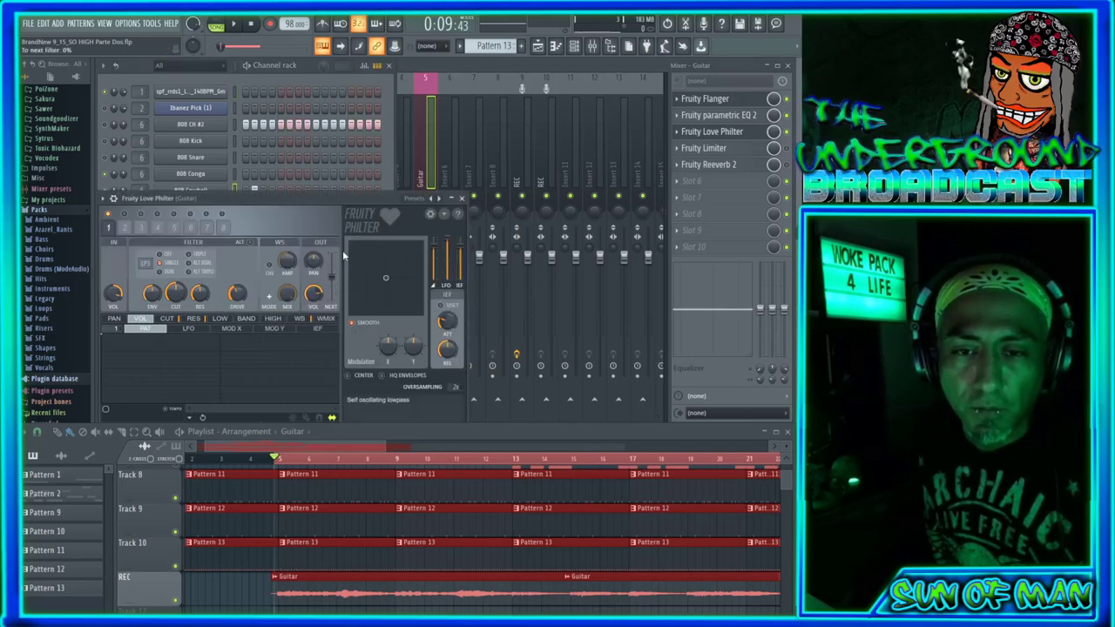
left_click(758, 137)
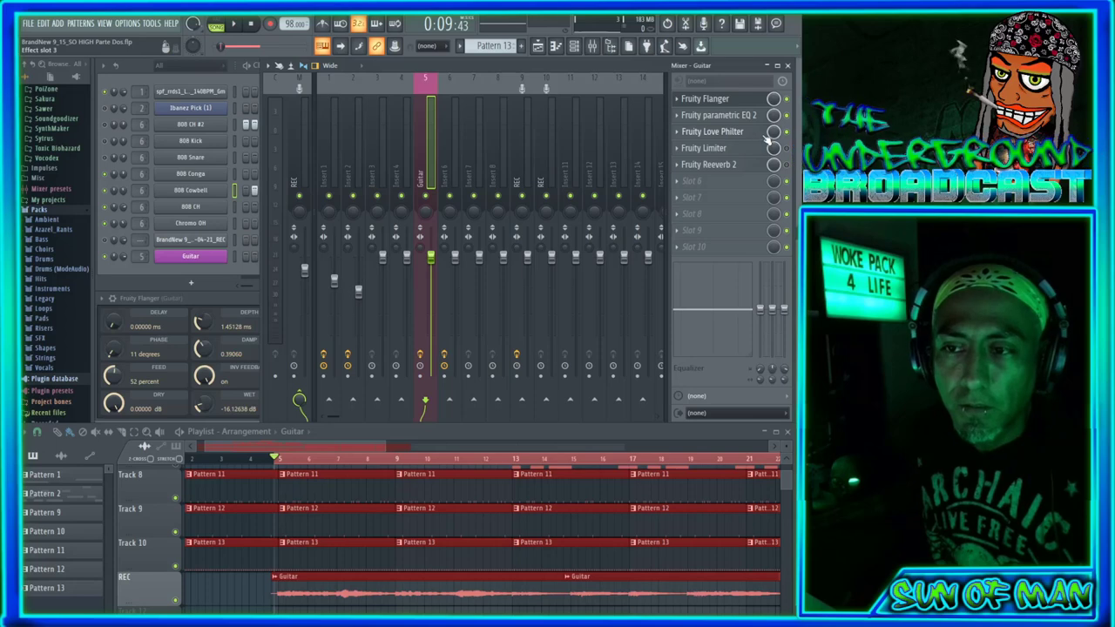
left_click(759, 138)
left_click(233, 24)
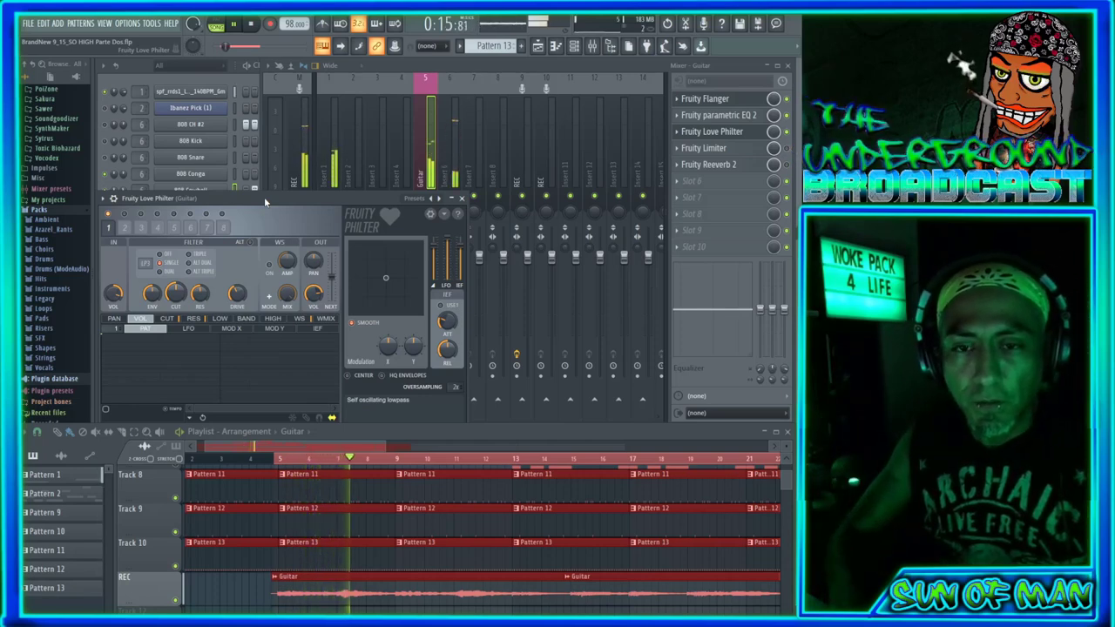
left_click(462, 198)
Step: Enable Fruity Limiter on the Guitar insert, watch its waveform display during playback, and stop
left_click(742, 150)
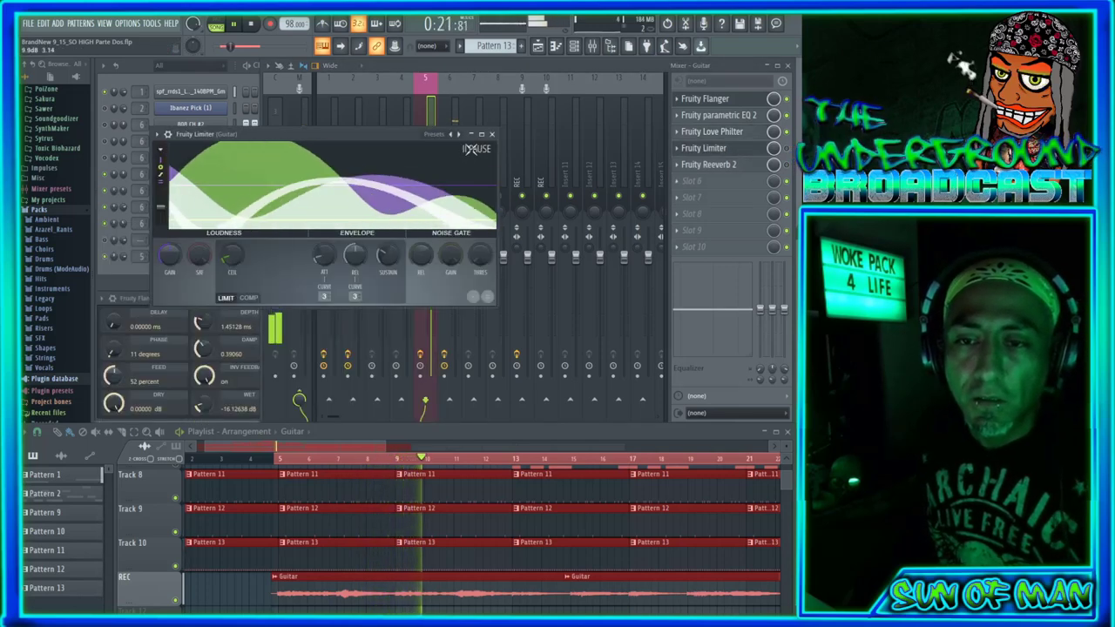
left_click(729, 150)
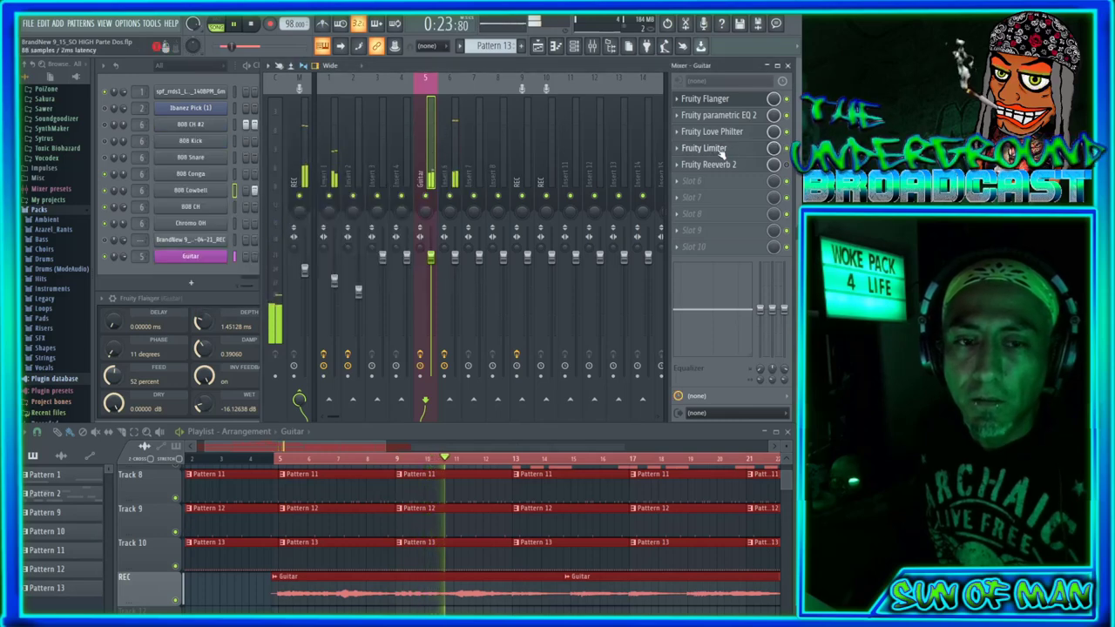
left_click(730, 150)
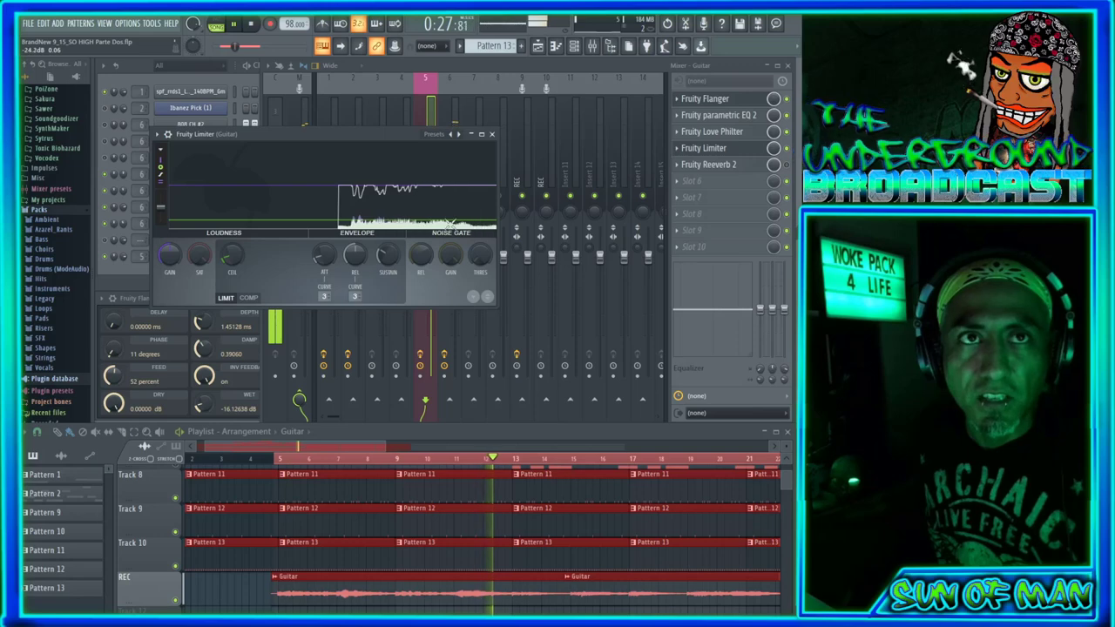
left_click(491, 135)
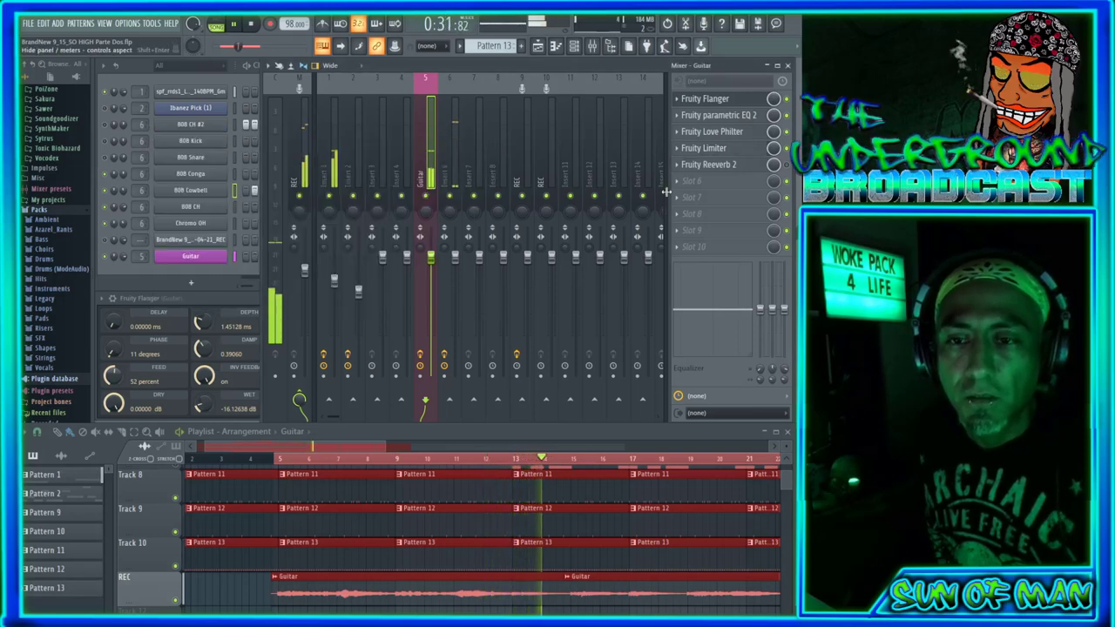
left_click(254, 27)
Step: Enable Fruity Reeverb 2 on the Guitar insert, close its window, and play back the guitar section
left_click(754, 167)
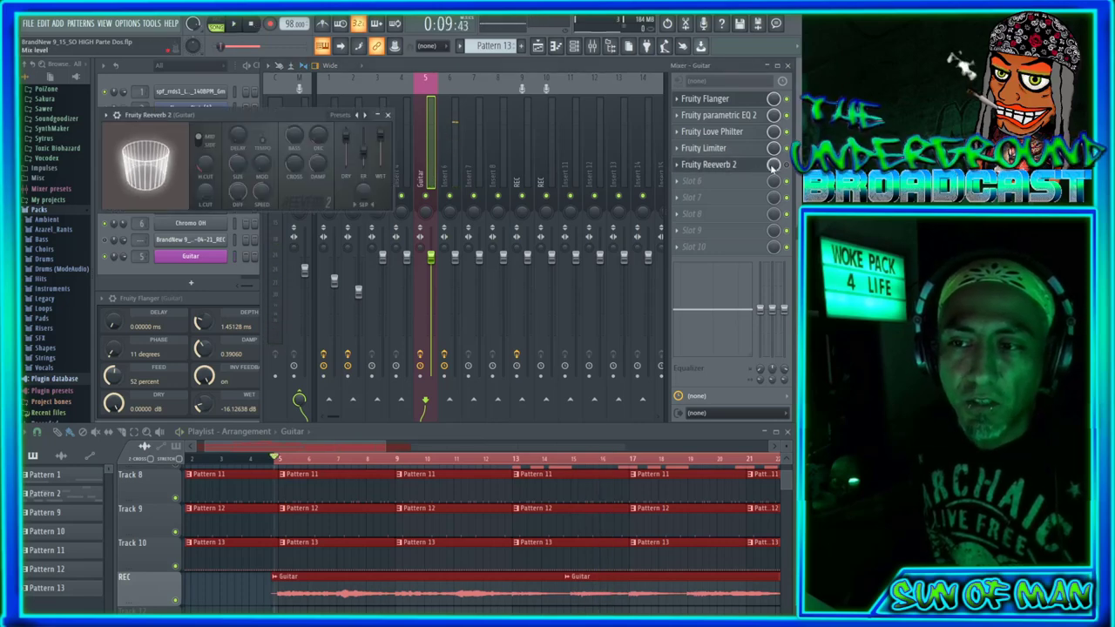
left_click(252, 116)
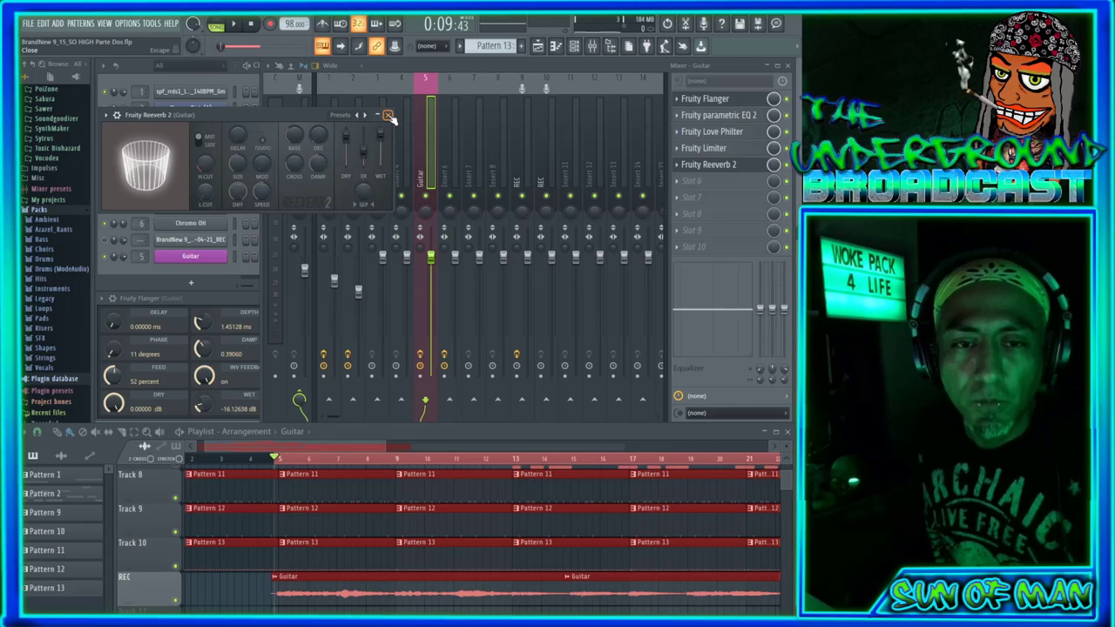
left_click(238, 26)
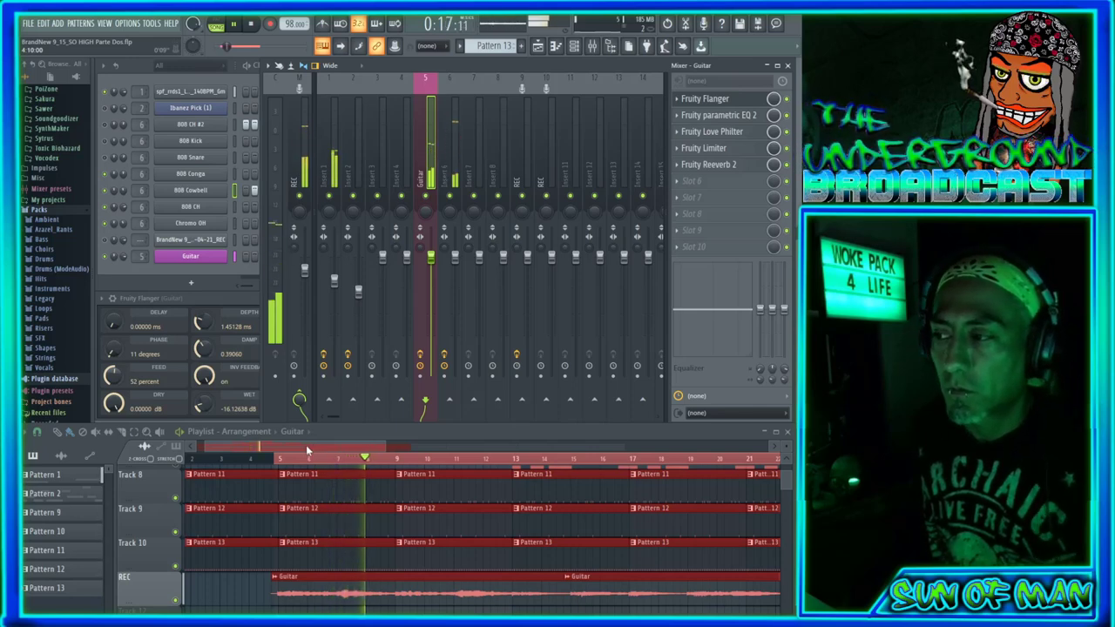
Step: Clear the playlist time selection and play the full arrangement from the beginning
left_click(272, 455)
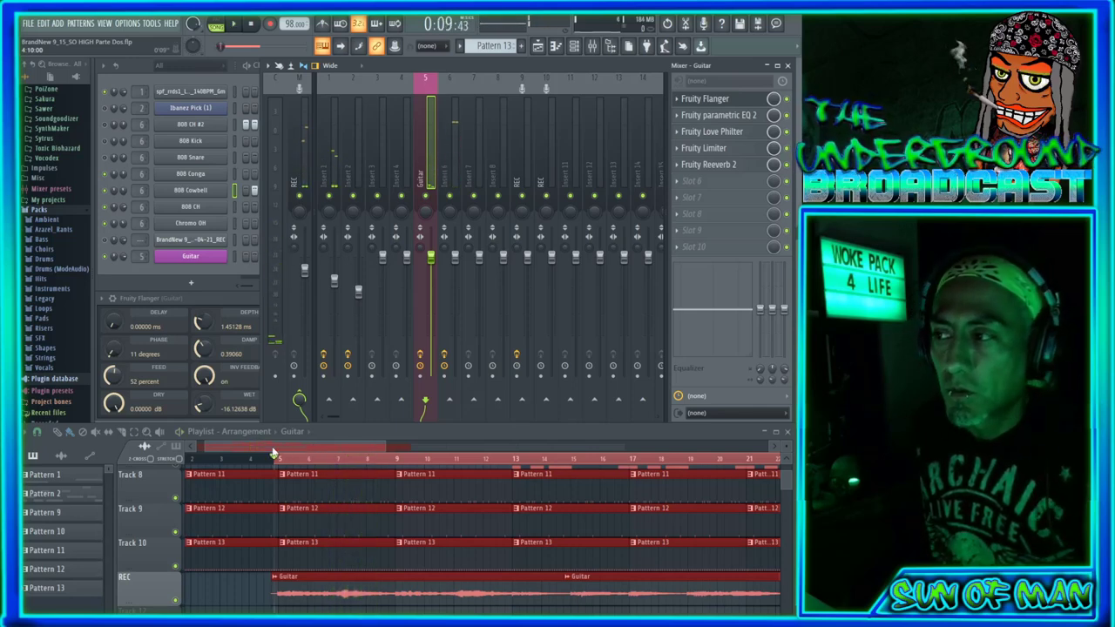
key("space")
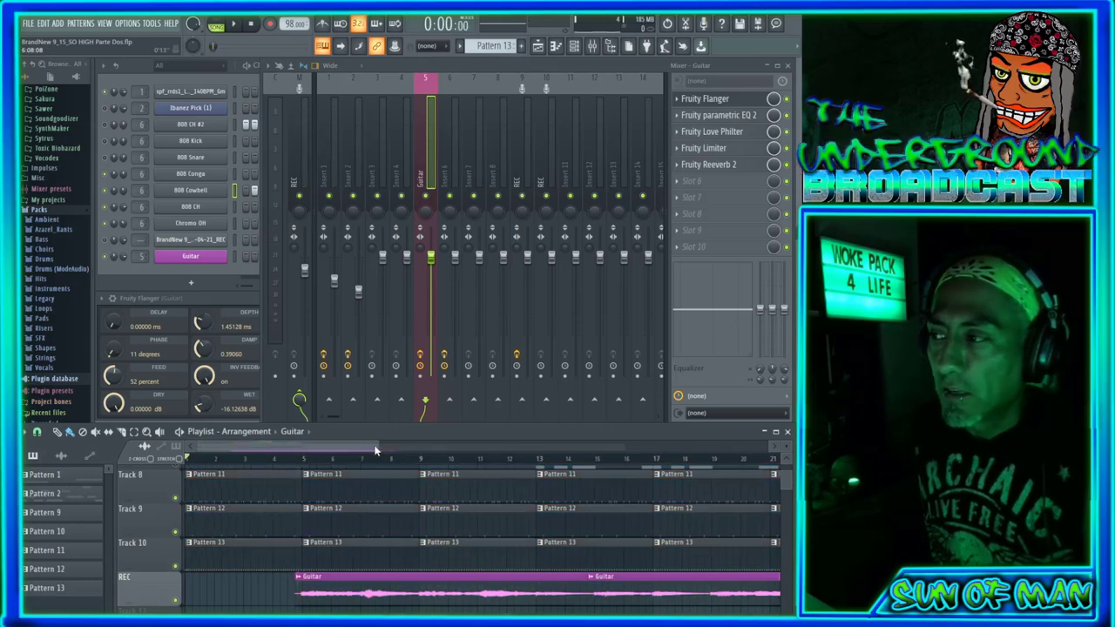
left_click_drag(375, 451, 645, 450)
scroll(505, 610, "up", 1)
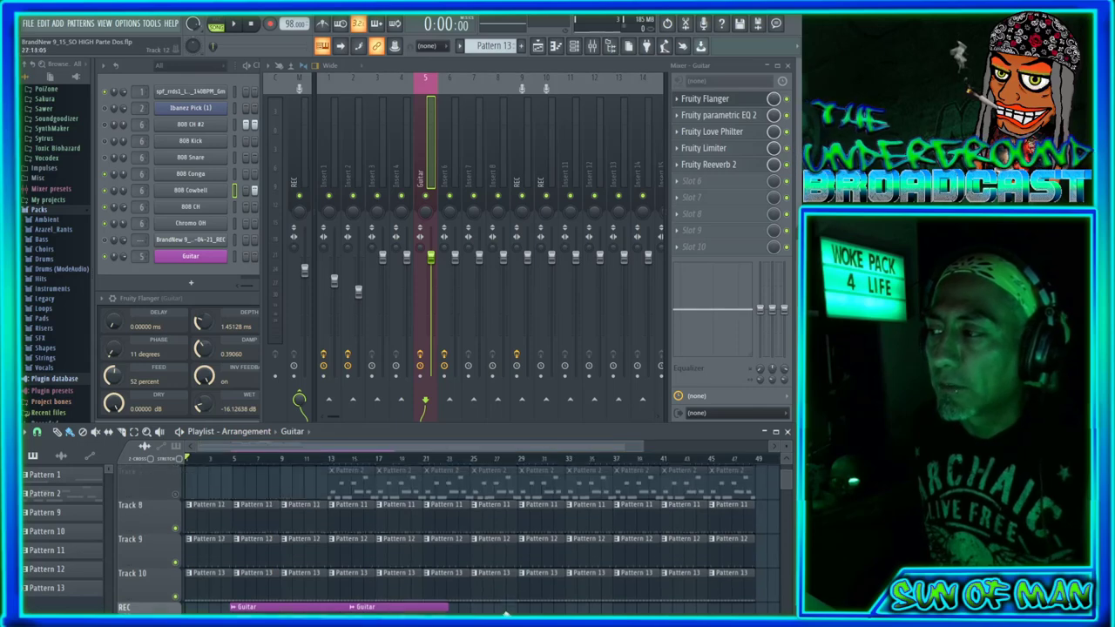
scroll(506, 614, "up", 5)
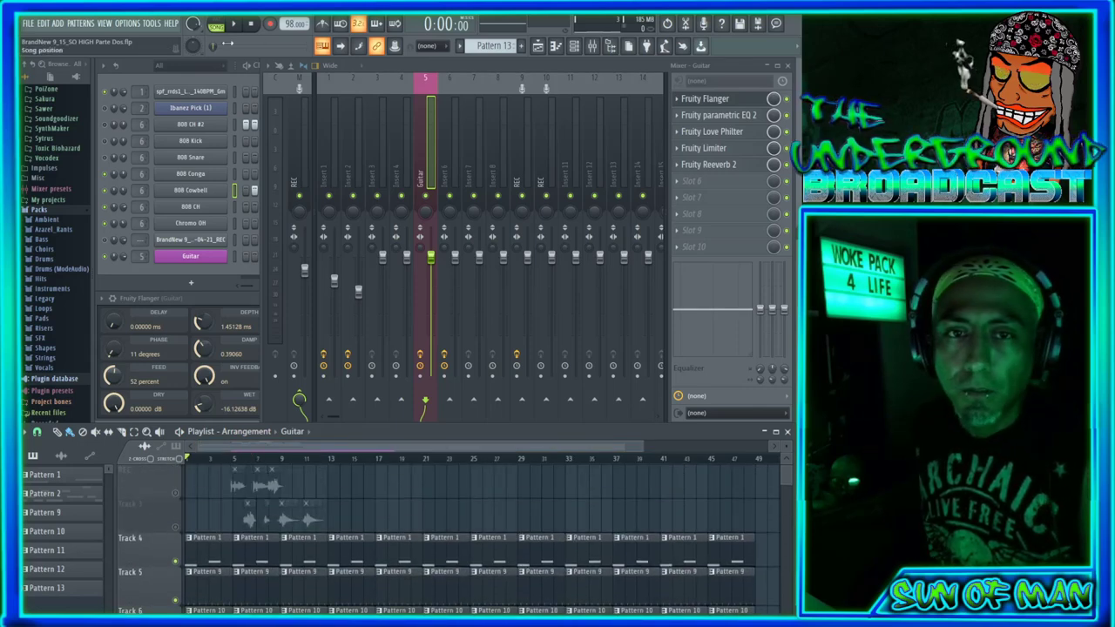
left_click(234, 25)
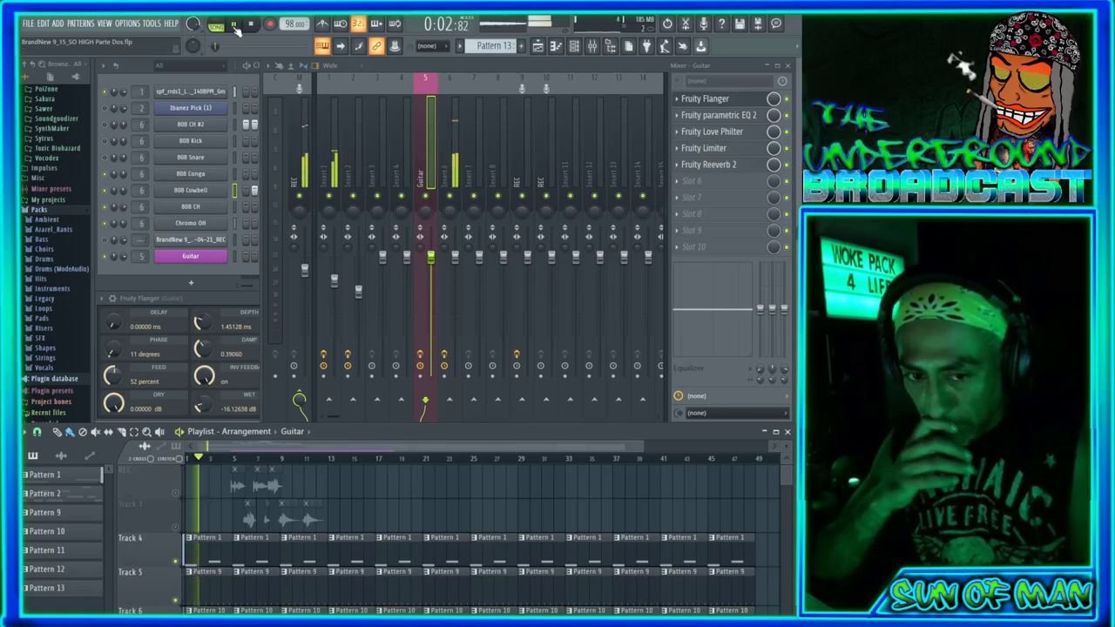
Step: Unmute the 808 CH #2, 808 Kick and 808 Snare channels and restart the song from the beginning
left_click(105, 158)
key("space")
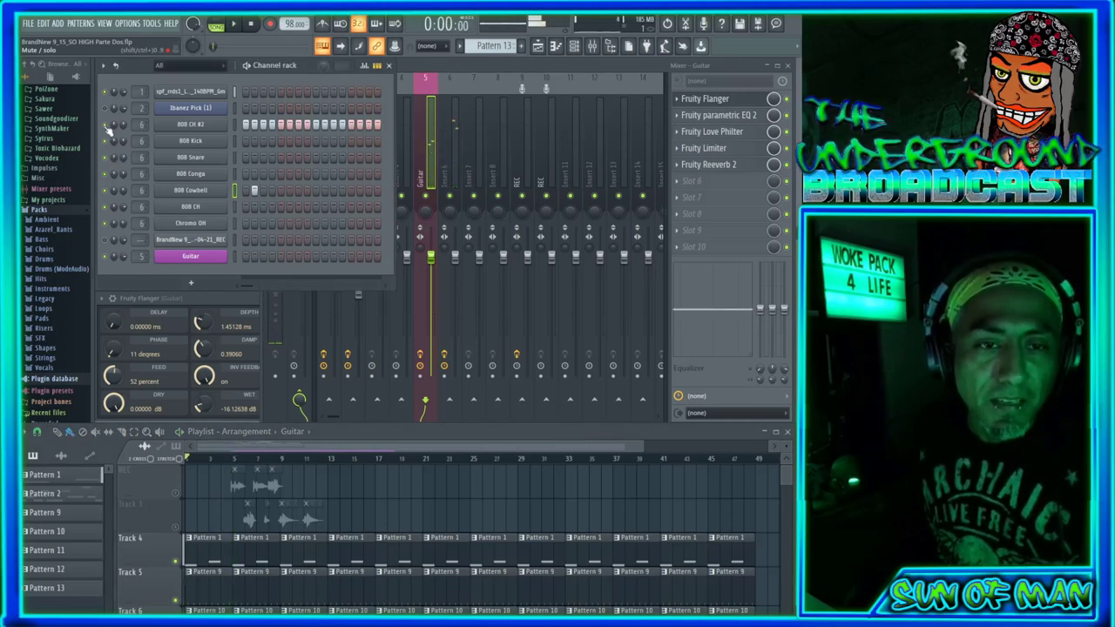
left_click(237, 25)
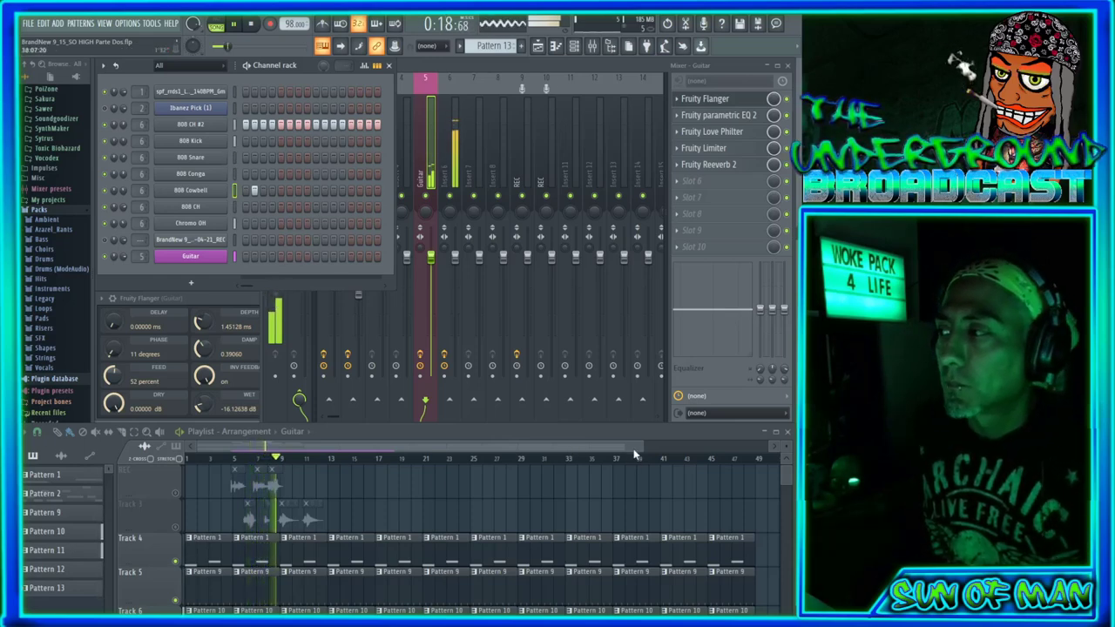
Step: Examine the Guitar clip in the playlist during playback, mute the 808 CH #2, Kick and Snare channels again, and stop
left_click_drag(642, 445, 240, 457)
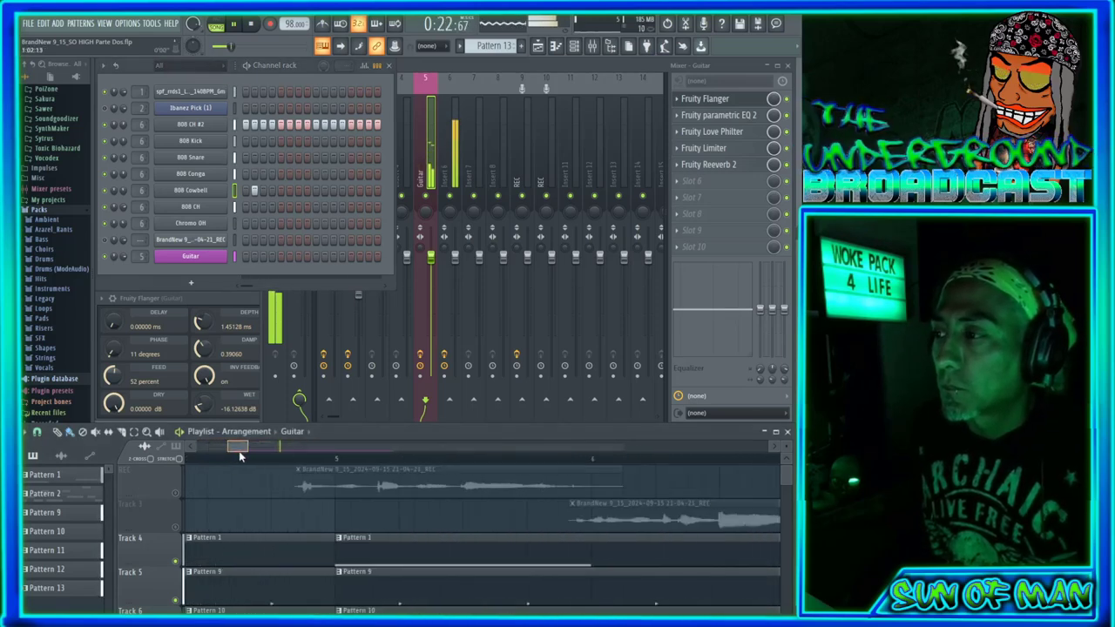
left_click_drag(251, 447, 258, 447)
scroll(368, 570, "down", 5)
scroll(453, 523, "up", 2)
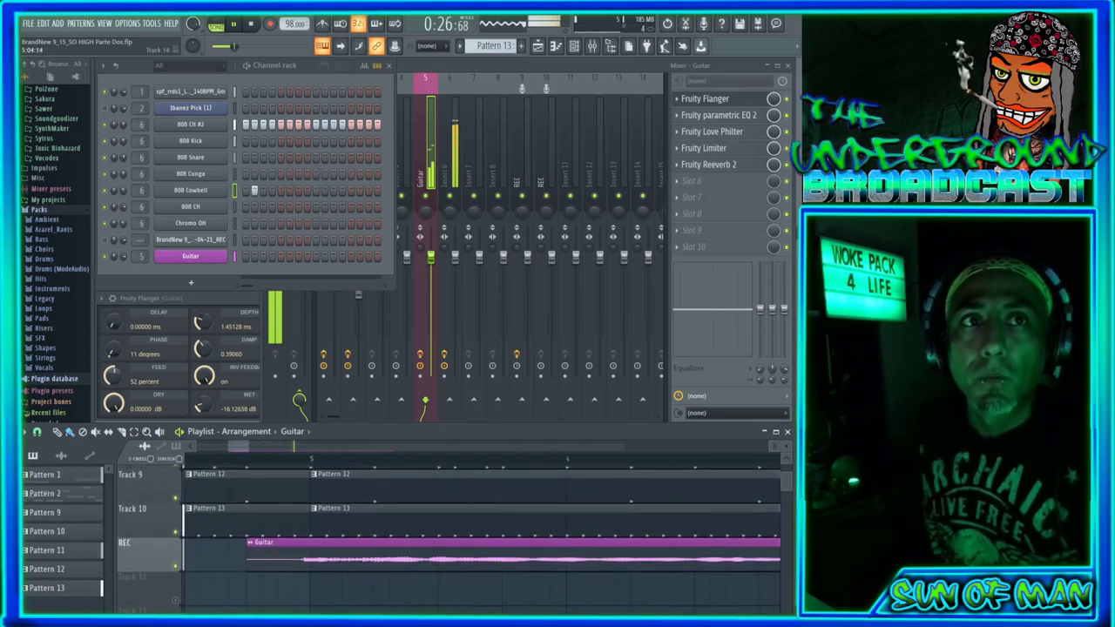
left_click_drag(247, 444, 440, 461)
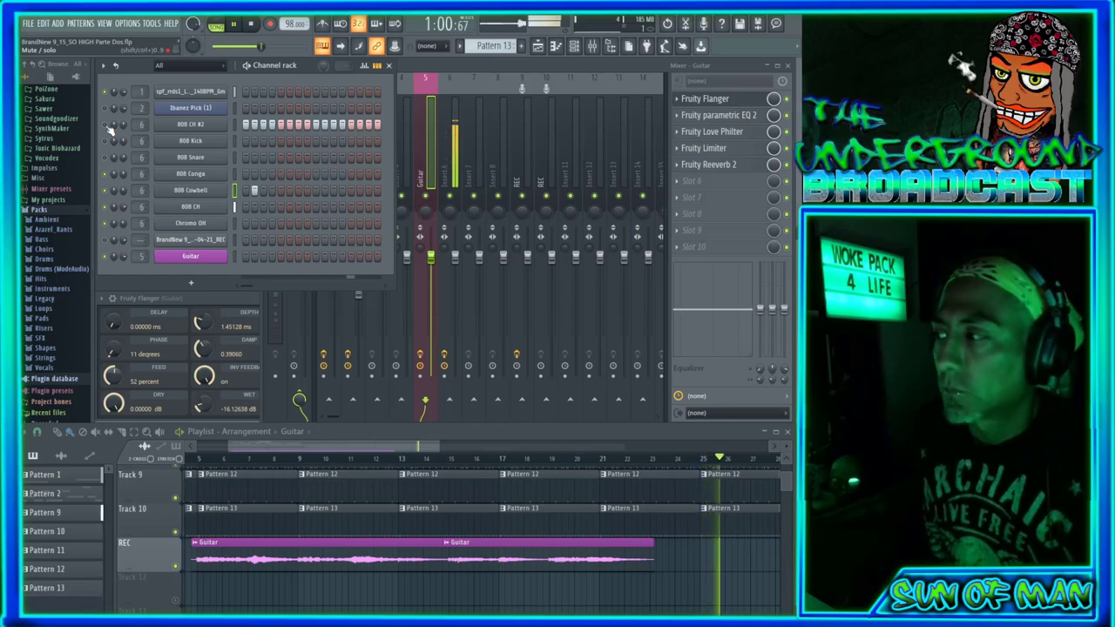
left_click(453, 68)
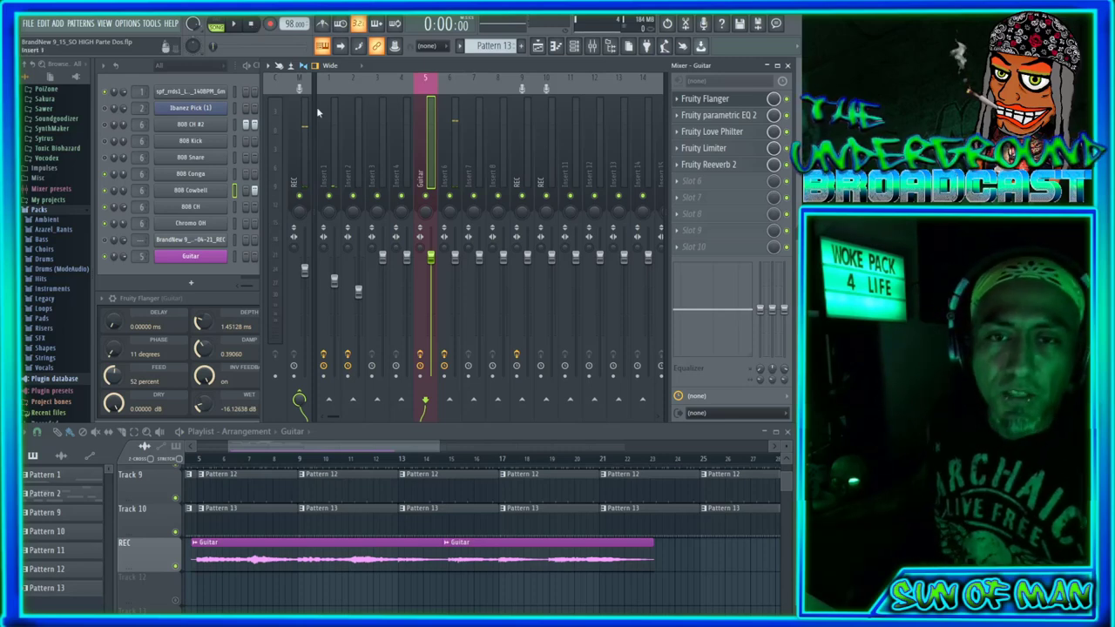
Step: Switch the channel rack to Pattern 11 and look over the arrangement's tracks in the playlist
left_click(207, 85)
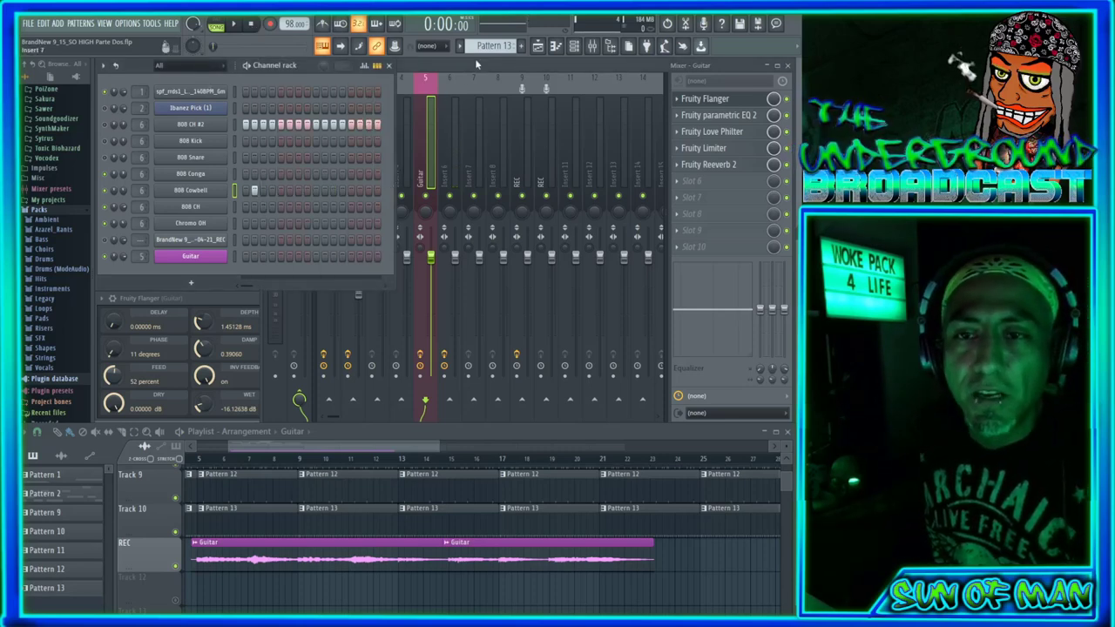
scroll(491, 48, "down", 2)
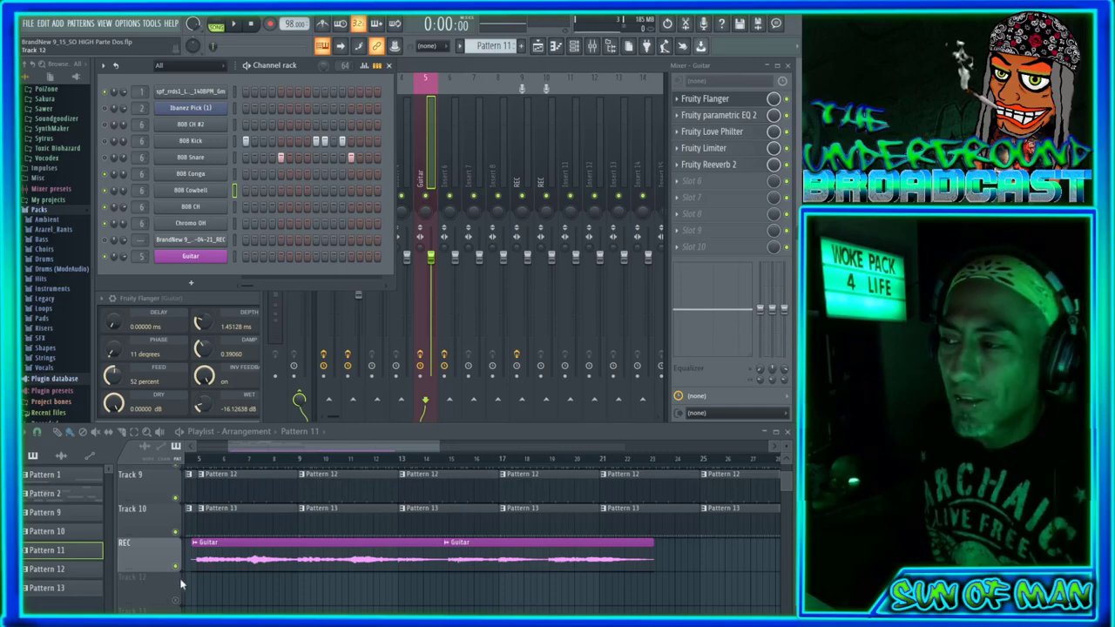
scroll(607, 564, "up", 2)
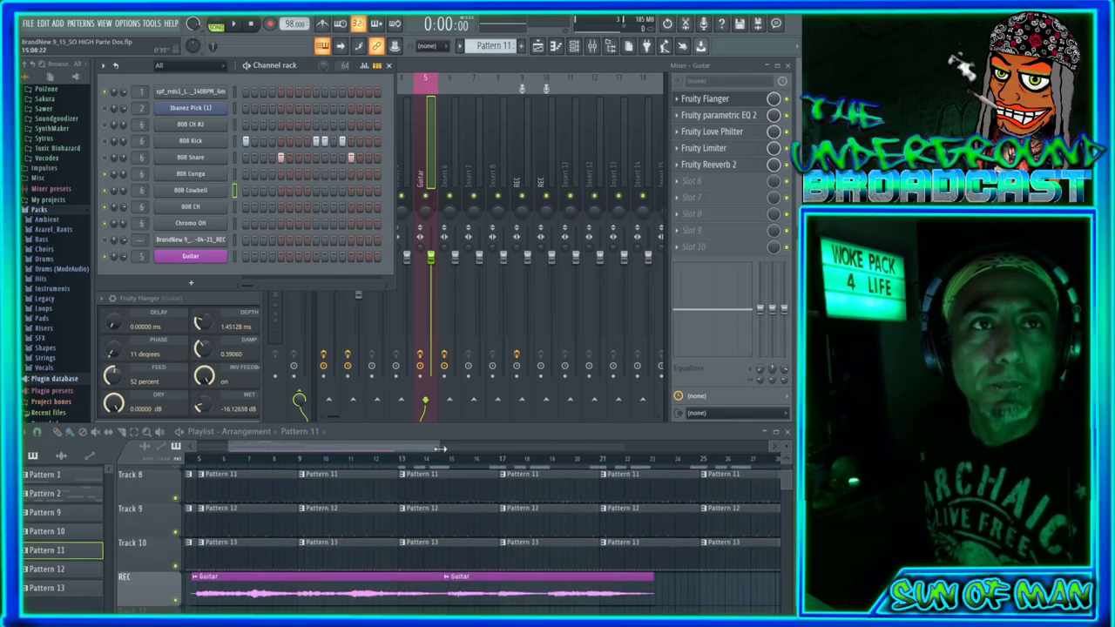
left_click_drag(440, 448, 744, 448)
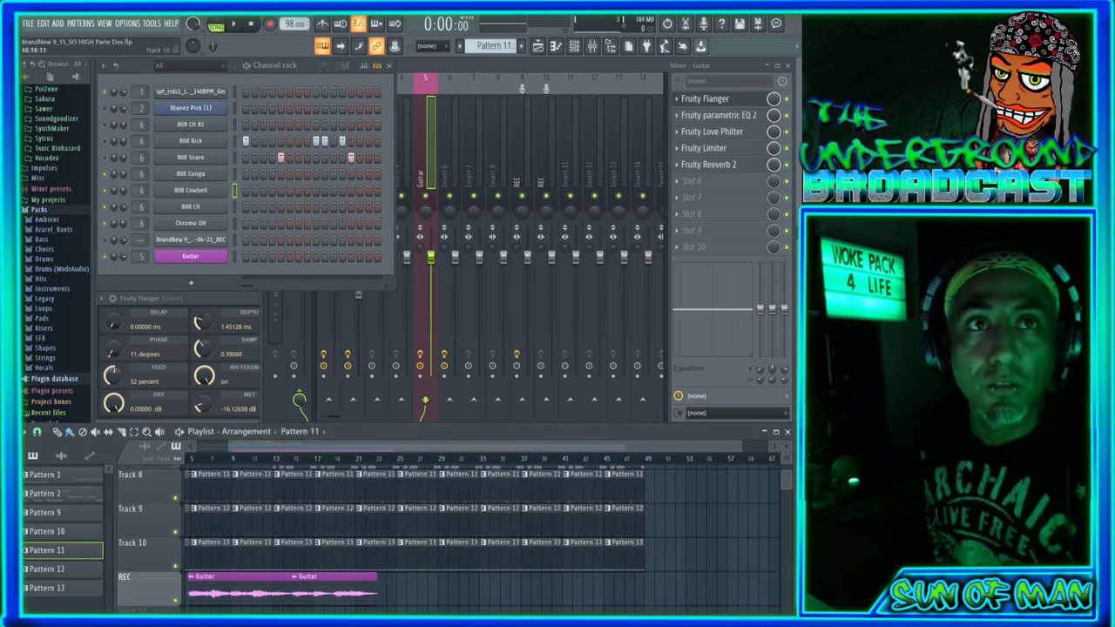
scroll(653, 599, "up", 5)
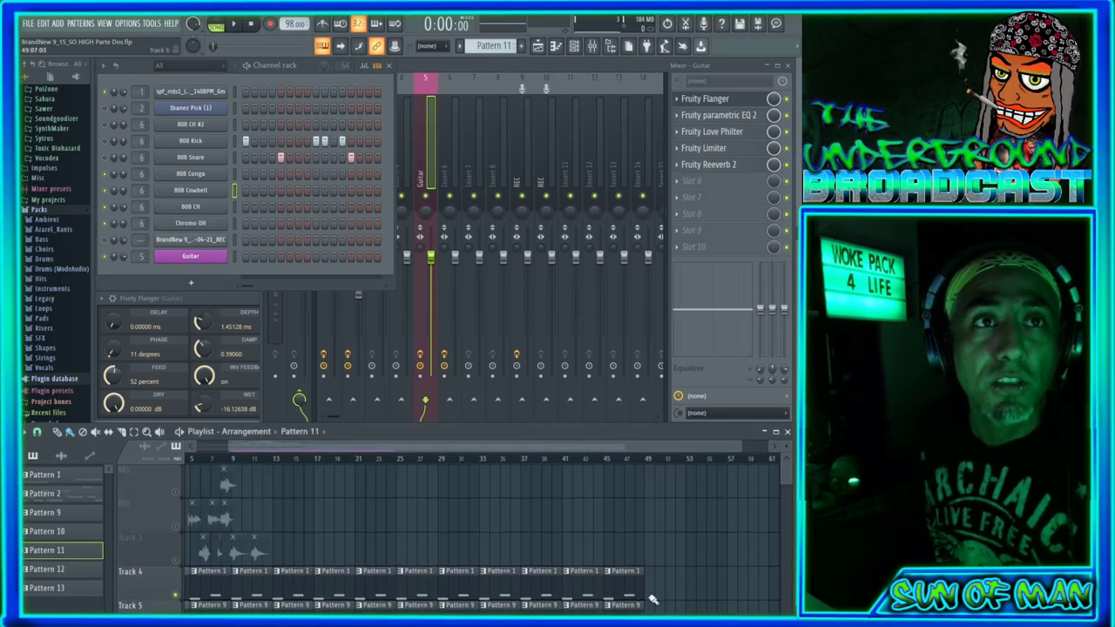
scroll(677, 590, "down", 4)
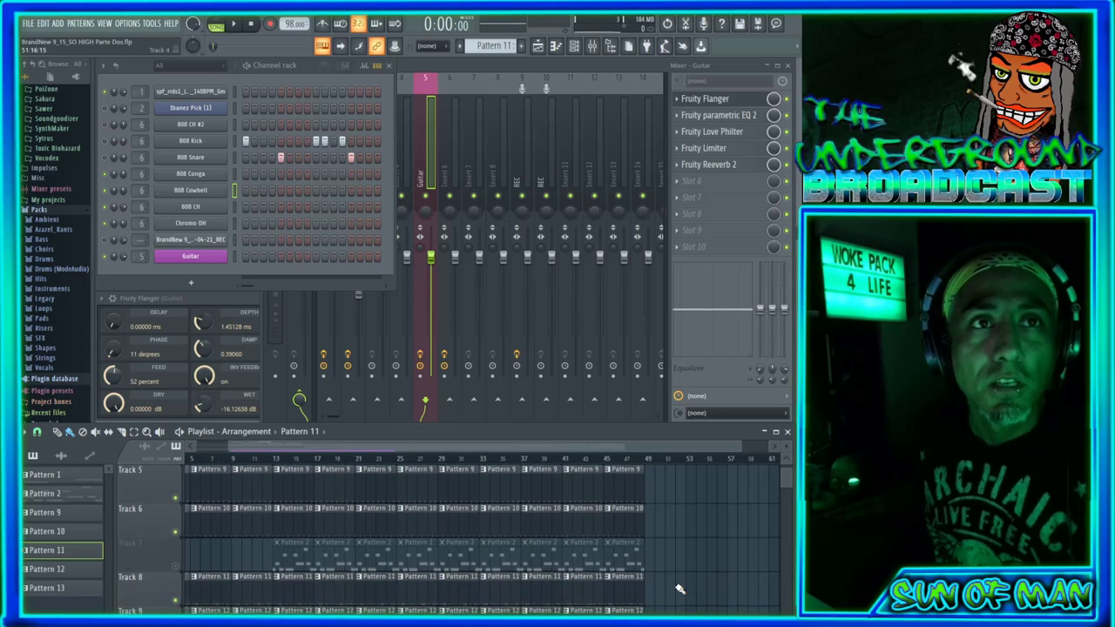
scroll(679, 589, "up", 4)
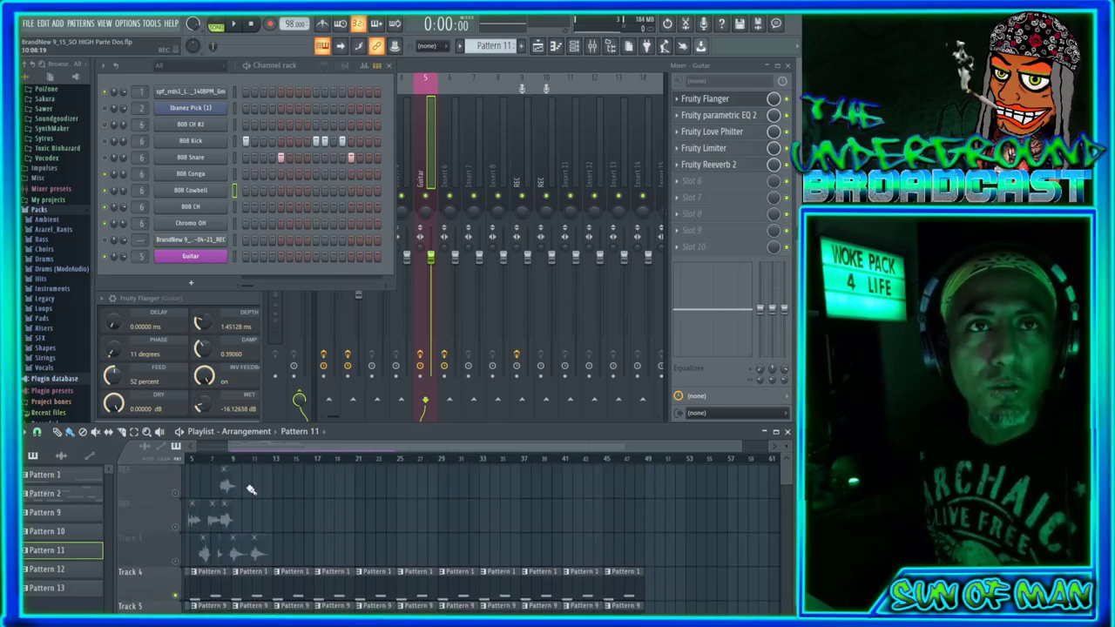